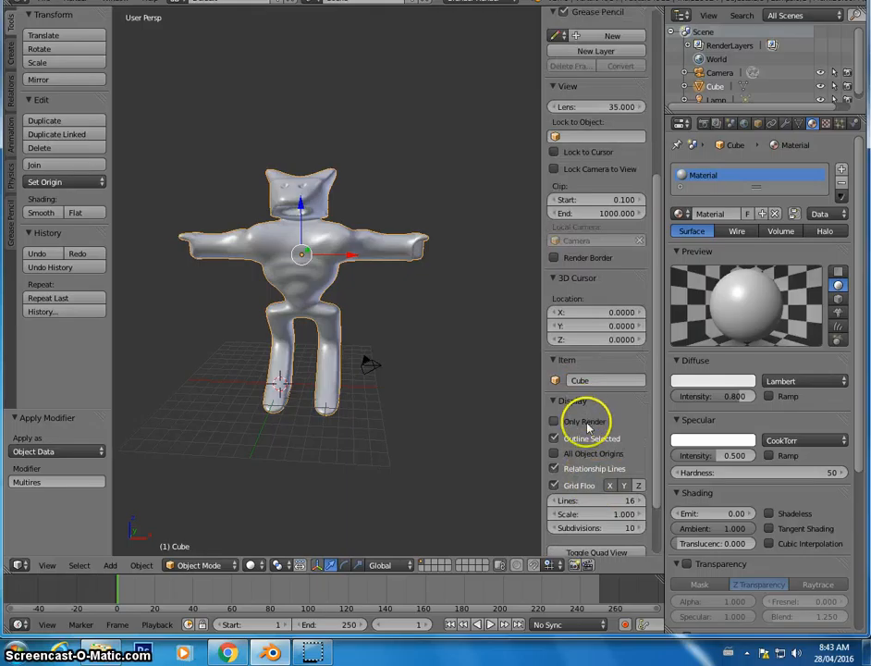
Step: Show only renderable objects in a maximized 3D view with the properties sidebar hidden, and inspect the character from the front
click(555, 422)
key(ctrl+space)
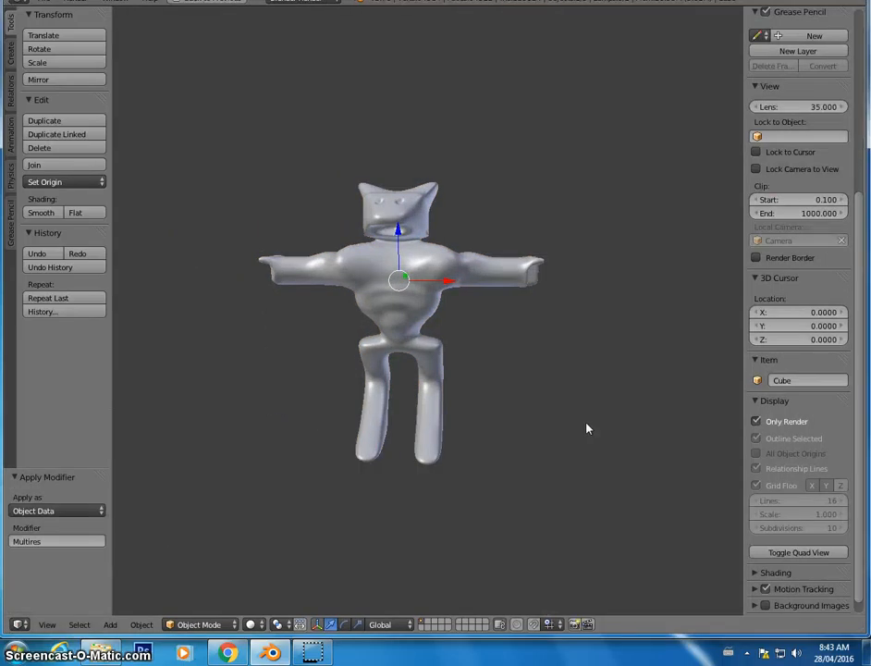
key(n)
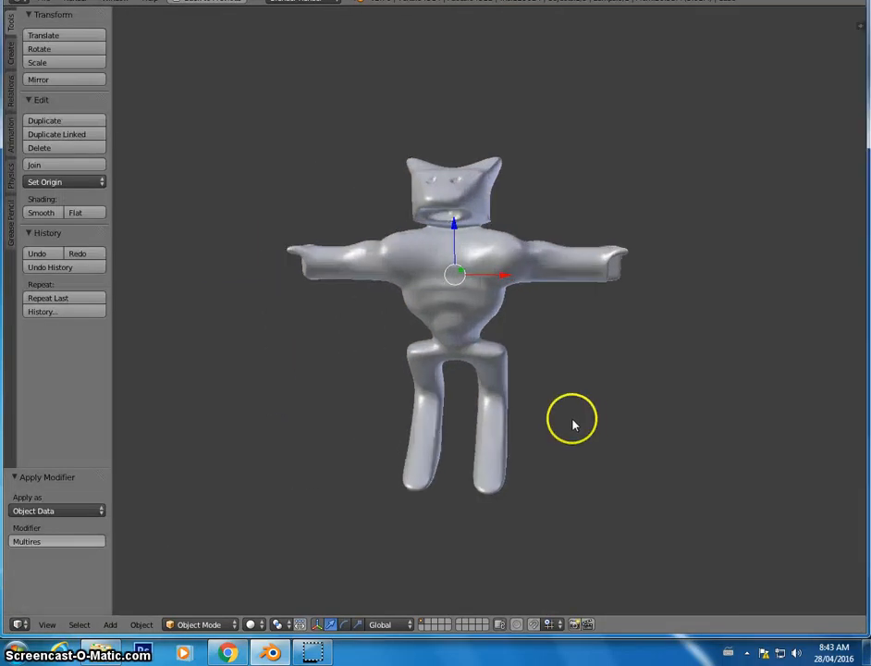
middle_drag(490, 388, 510, 377)
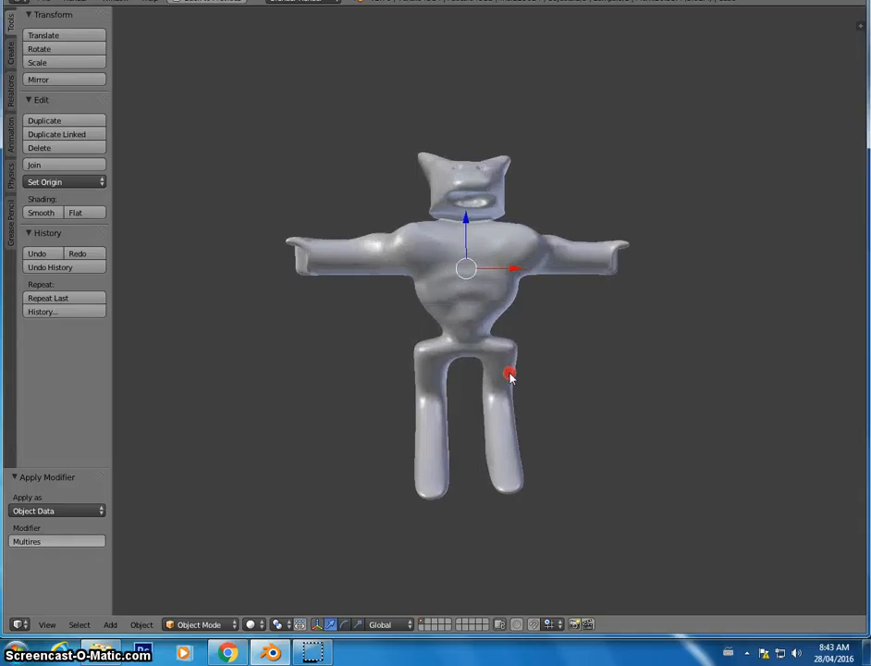
Step: Bring back the properties sidebar, turn off Only Render and restore the multi-area layout
key(n)
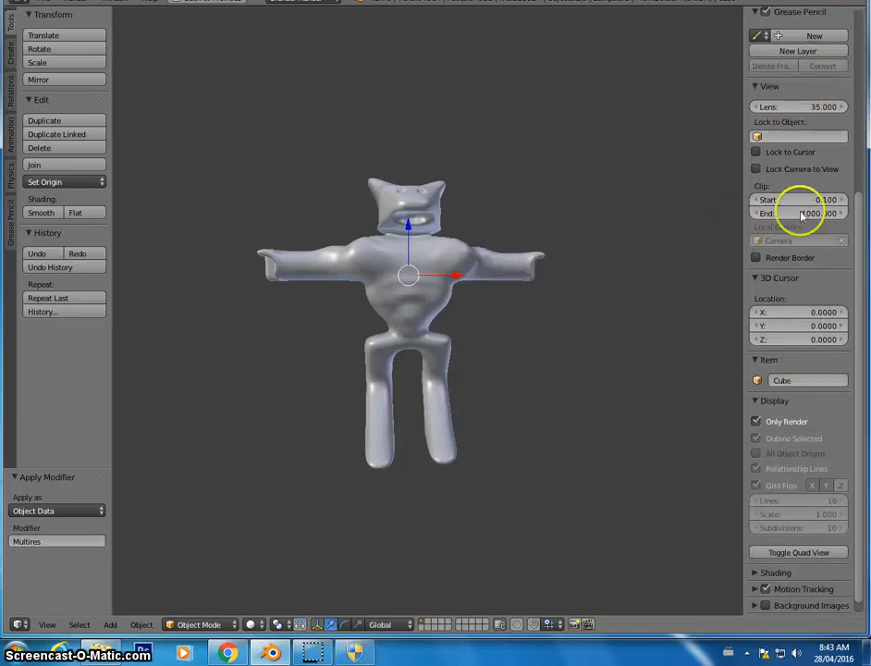
click(757, 423)
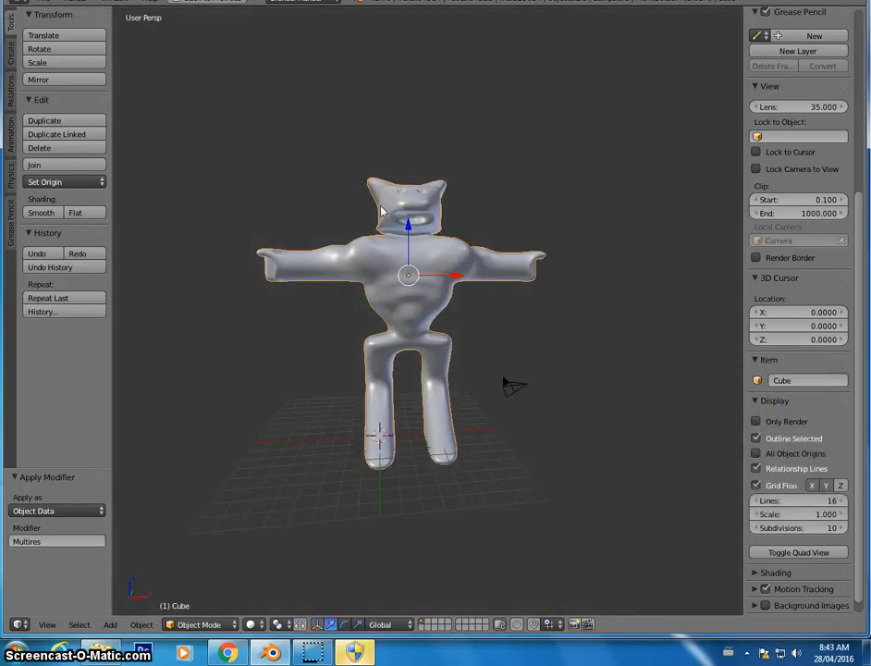
key(ctrl+Up)
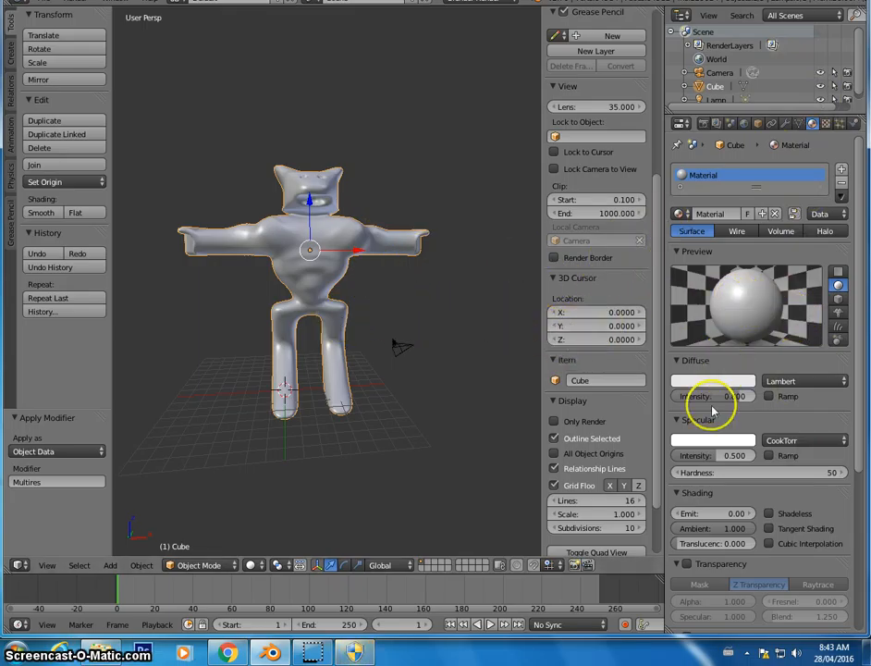
middle_drag(356, 308, 416, 344)
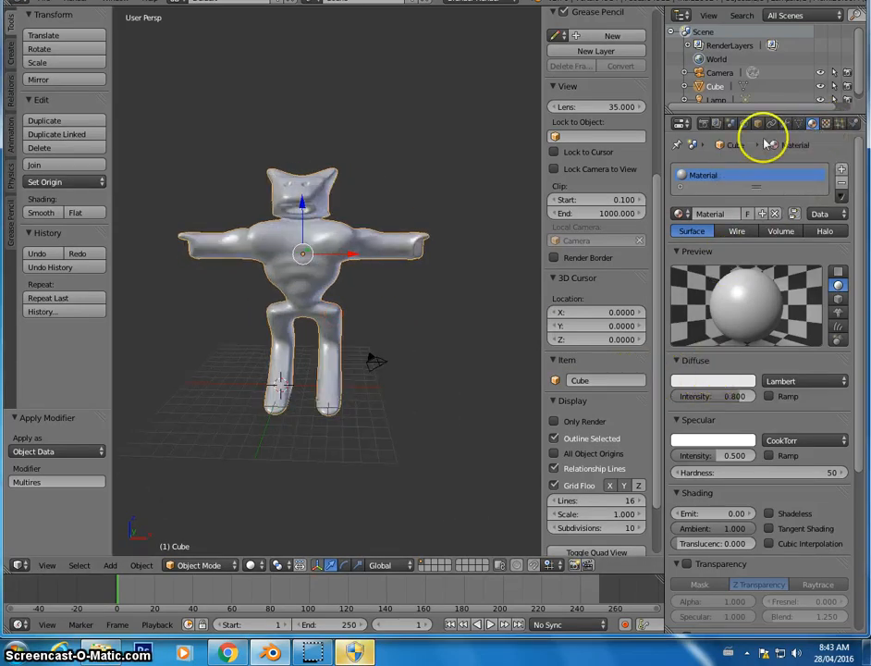
Step: Open the texture settings for the character's material
click(826, 124)
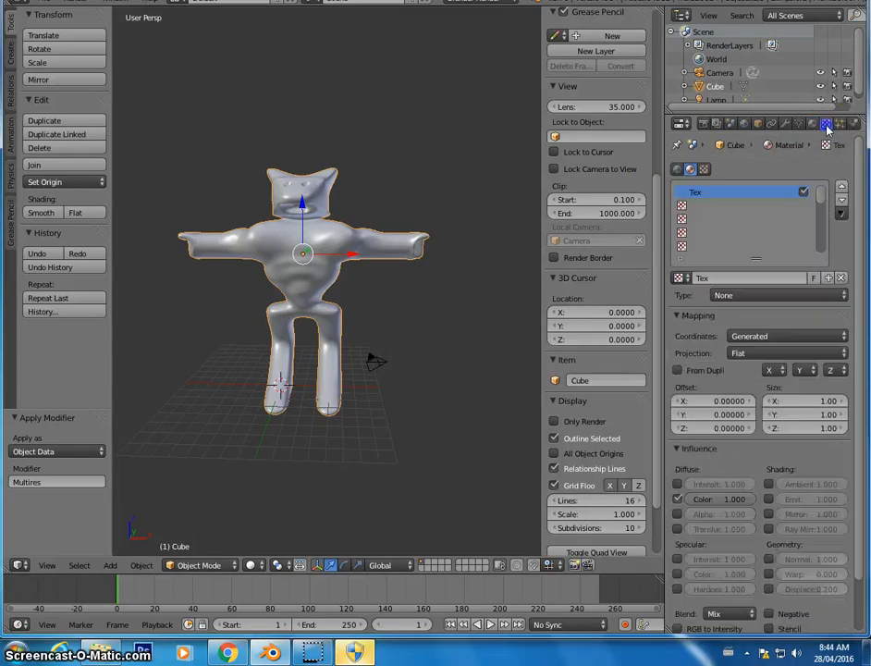
click(812, 124)
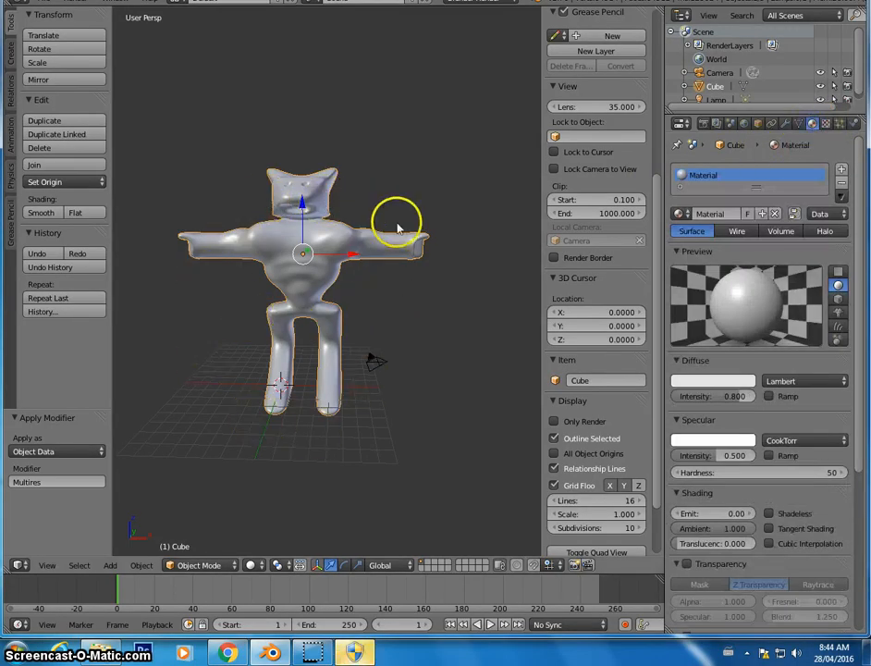
click(826, 124)
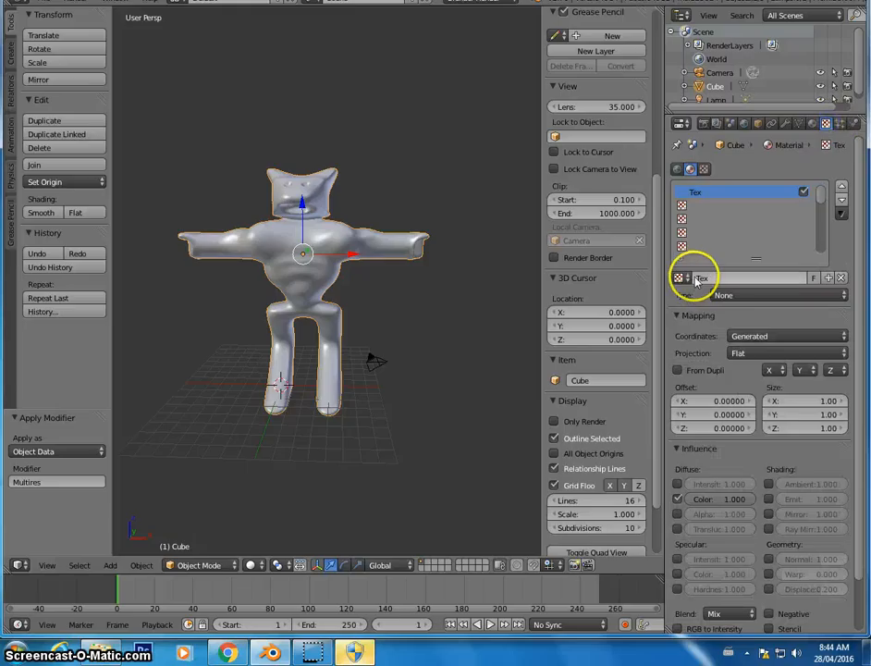
Step: Switch to Chrome and search Google Images for "scale texture" in a new tab
click(228, 650)
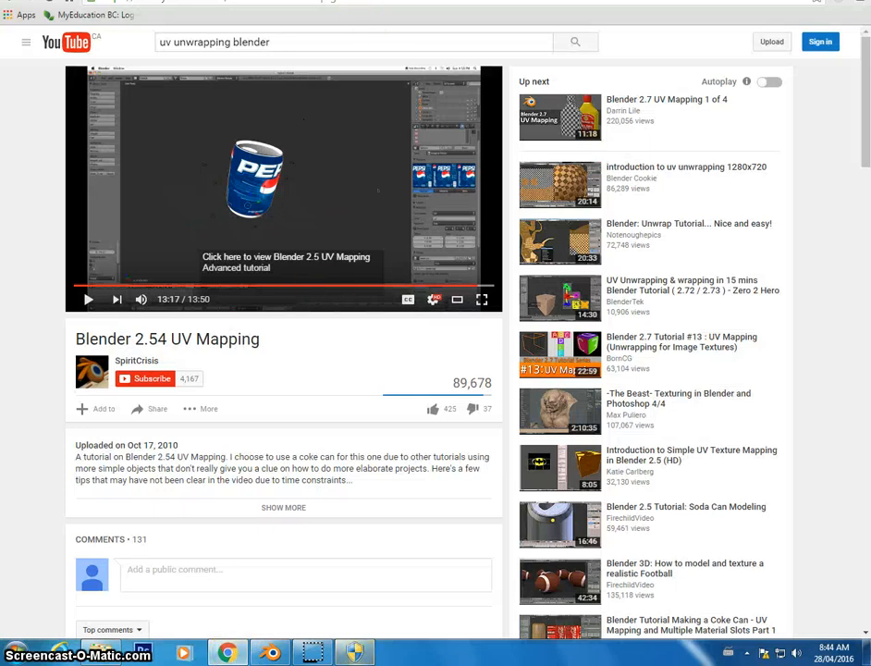
drag(444, 4, 446, 86)
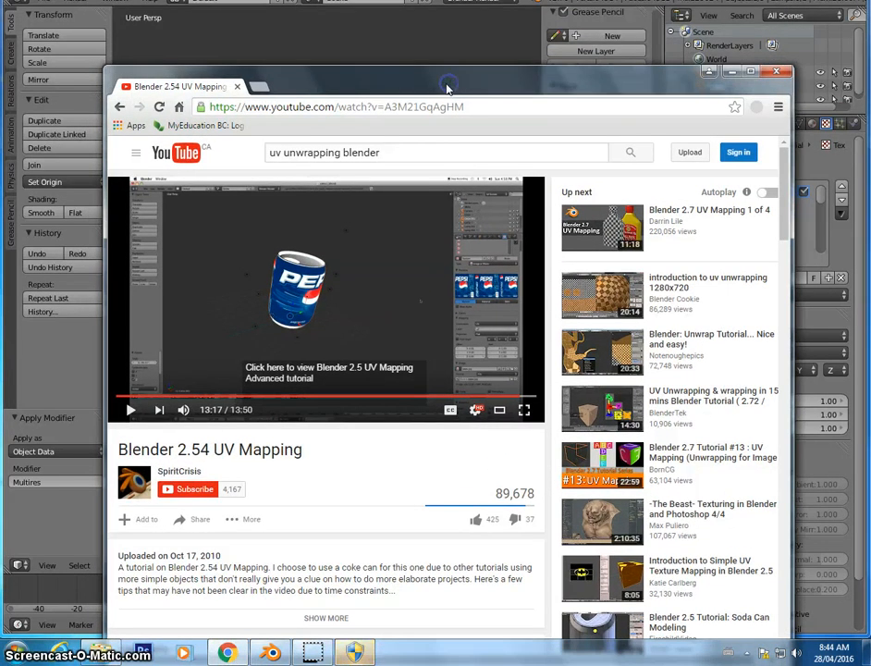
click(259, 86)
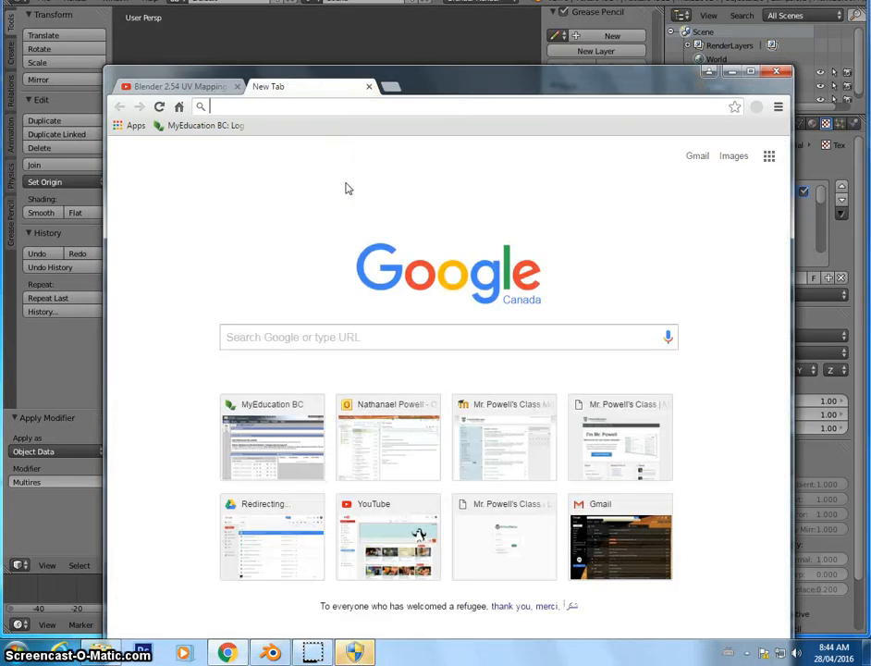
text(scale texture)
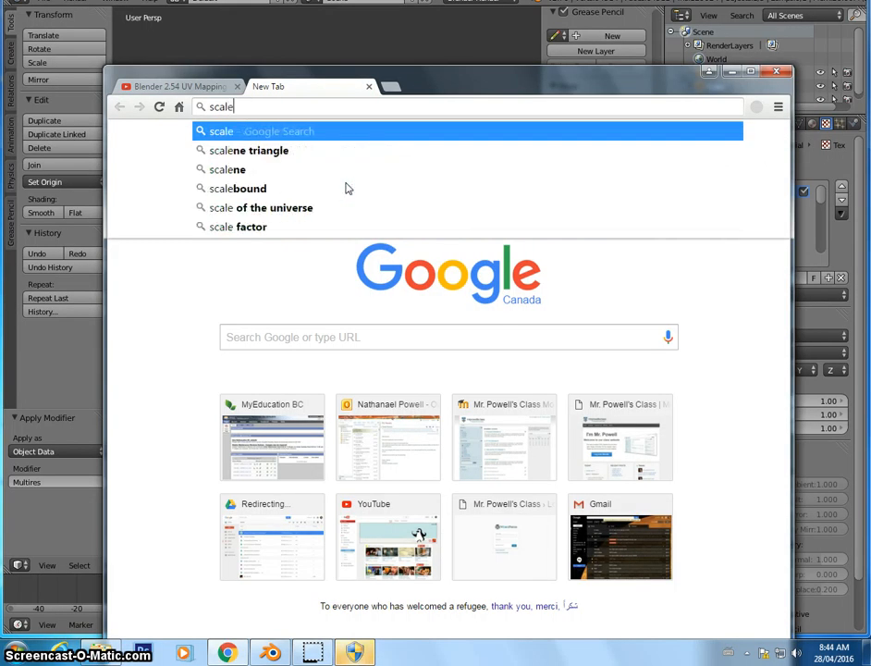
key(Return)
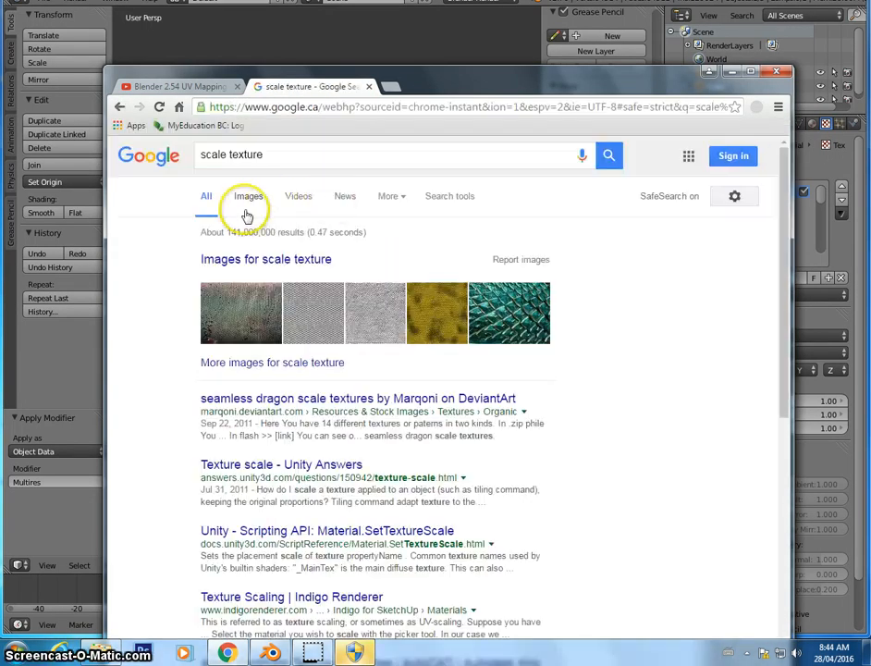
click(248, 198)
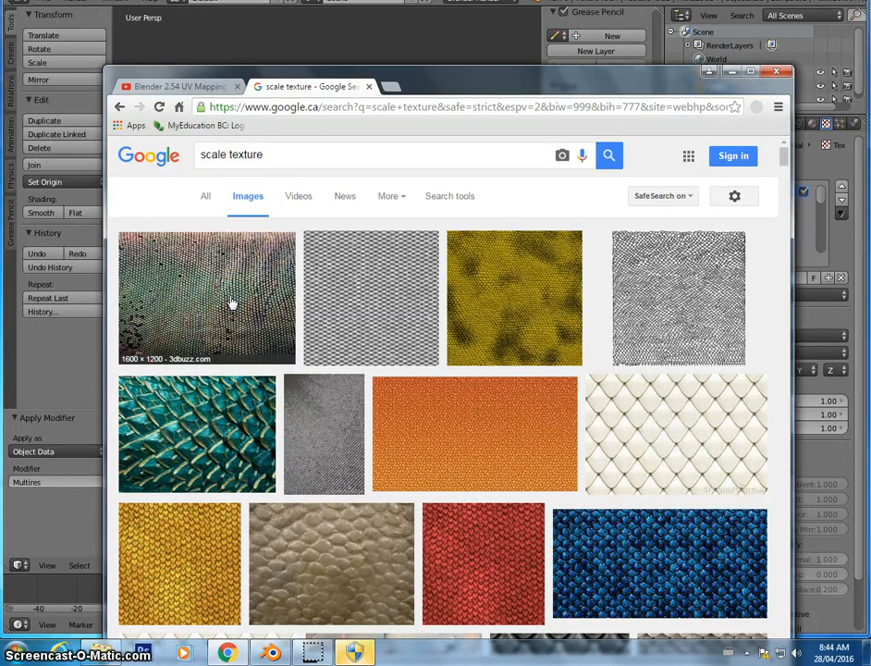
Step: Open the first reptile-skin result, the 1600 × 1200 image, at full size
scroll(239, 295, down, 2)
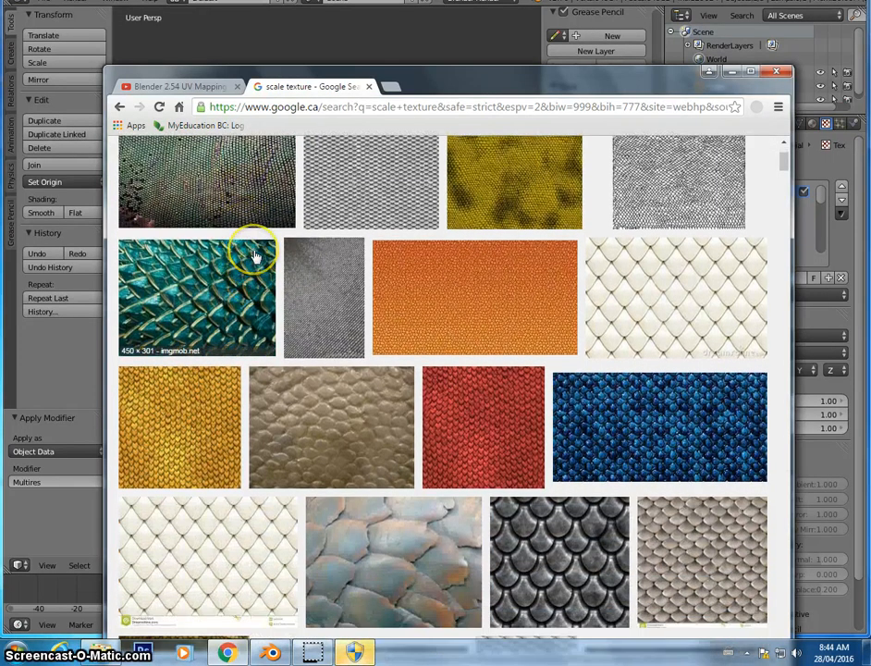
click(242, 184)
click(566, 392)
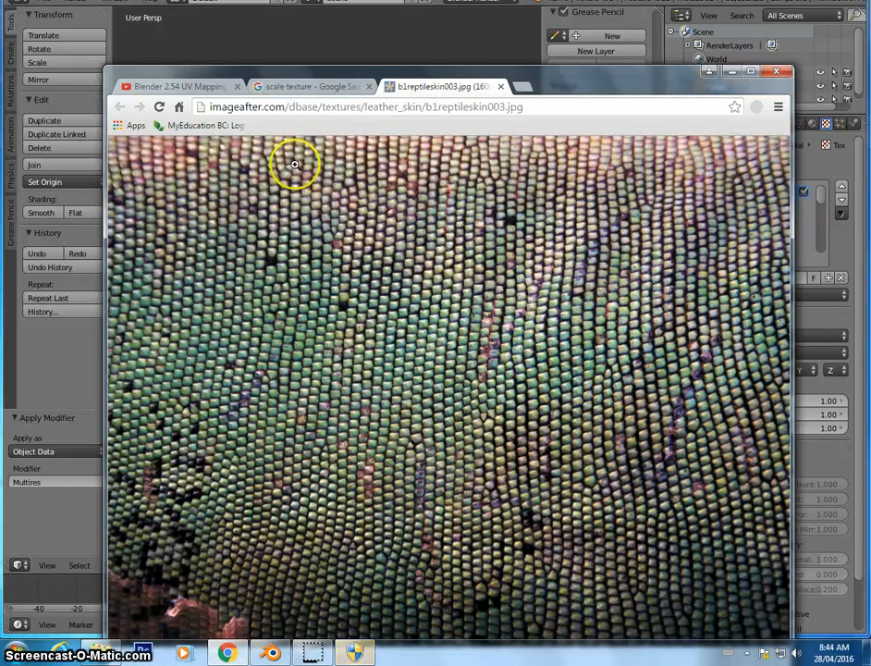
Step: Save the reptile-skin image to the Desktop as a JPEG named dragonscale
right_click(336, 202)
click(363, 228)
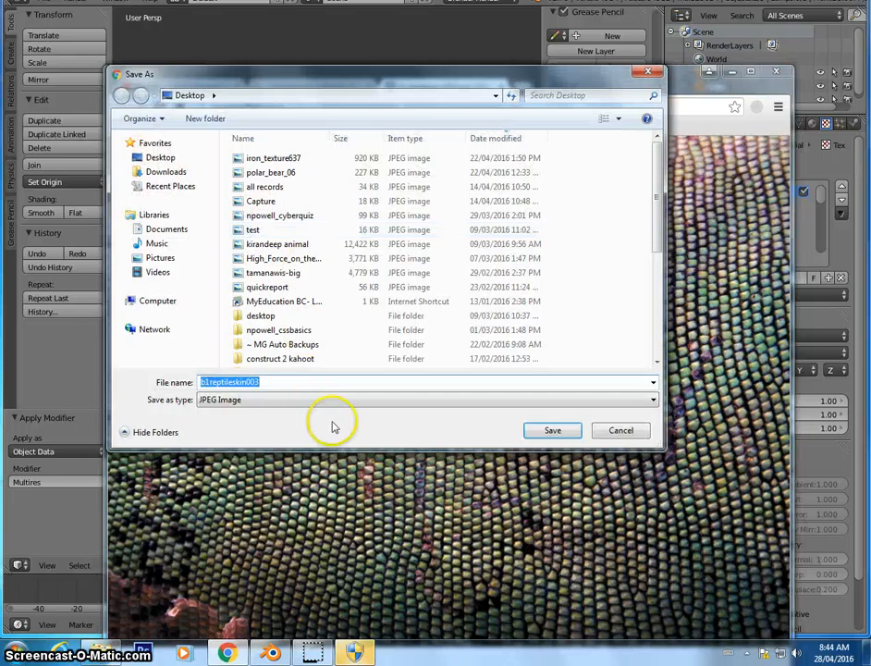
text(dragonscale)
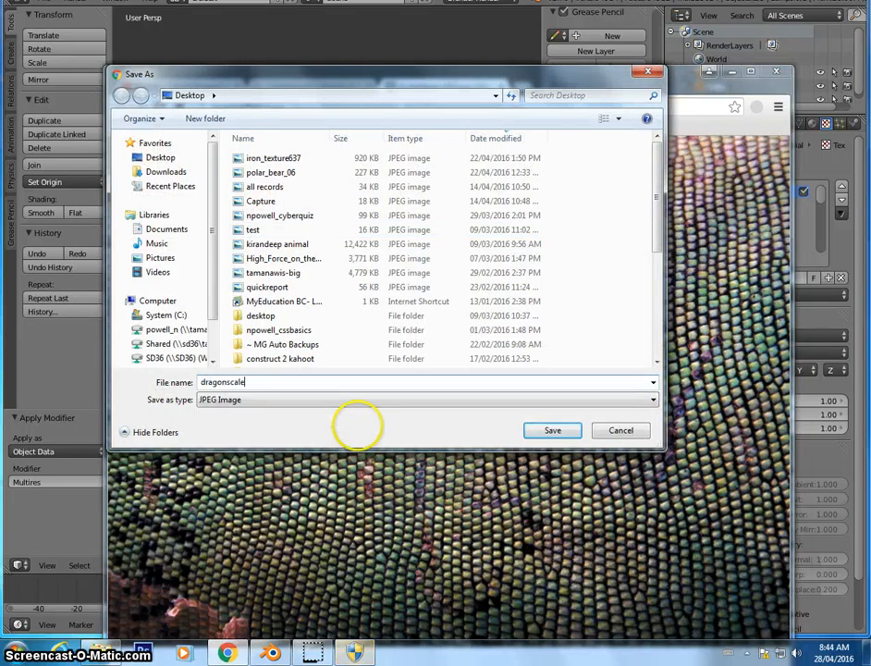
key(Return)
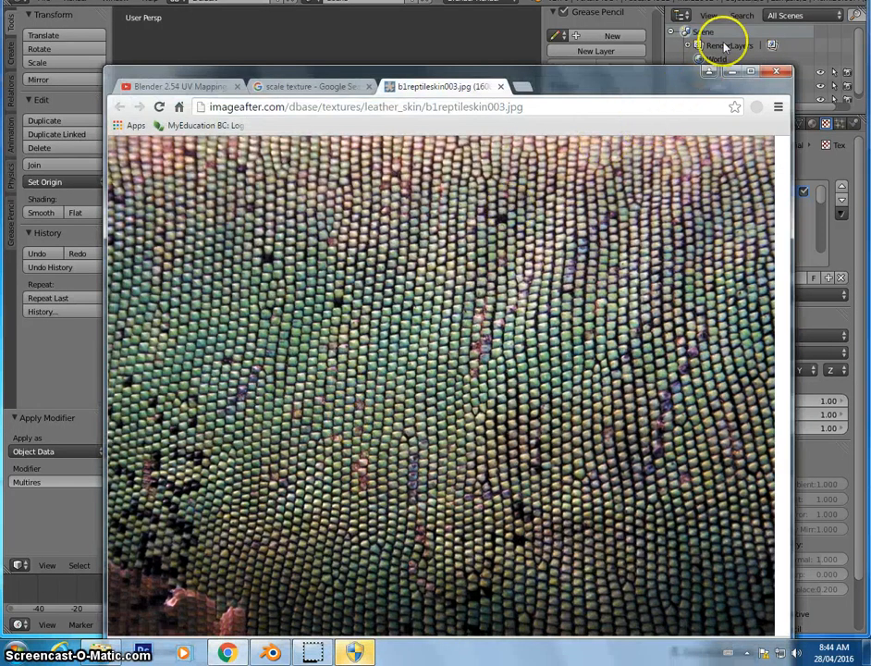
Step: Switch back to Blender, set the texture type to Image or Movie and load dragonscale.jpg from the Desktop folder
click(619, 63)
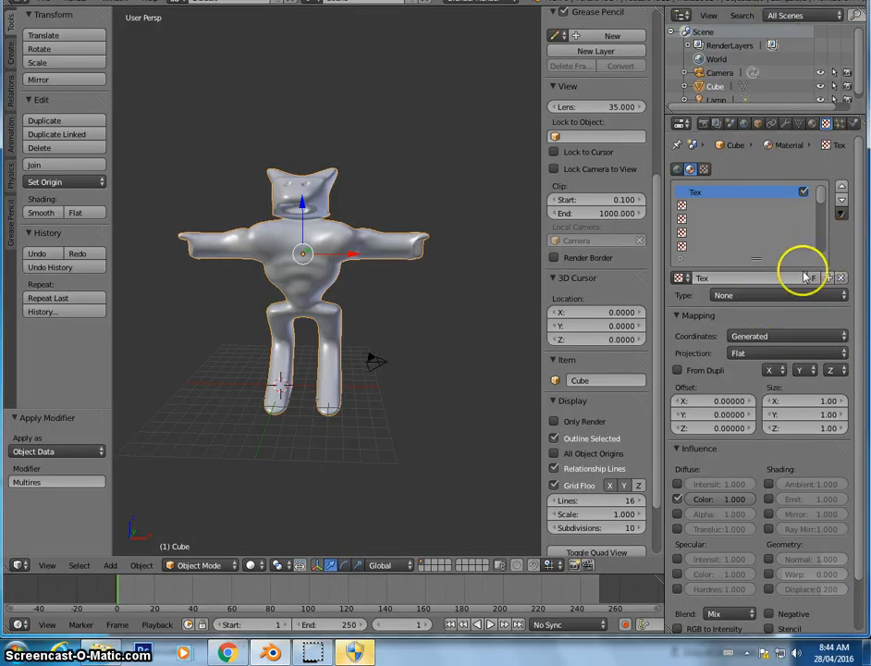
click(837, 295)
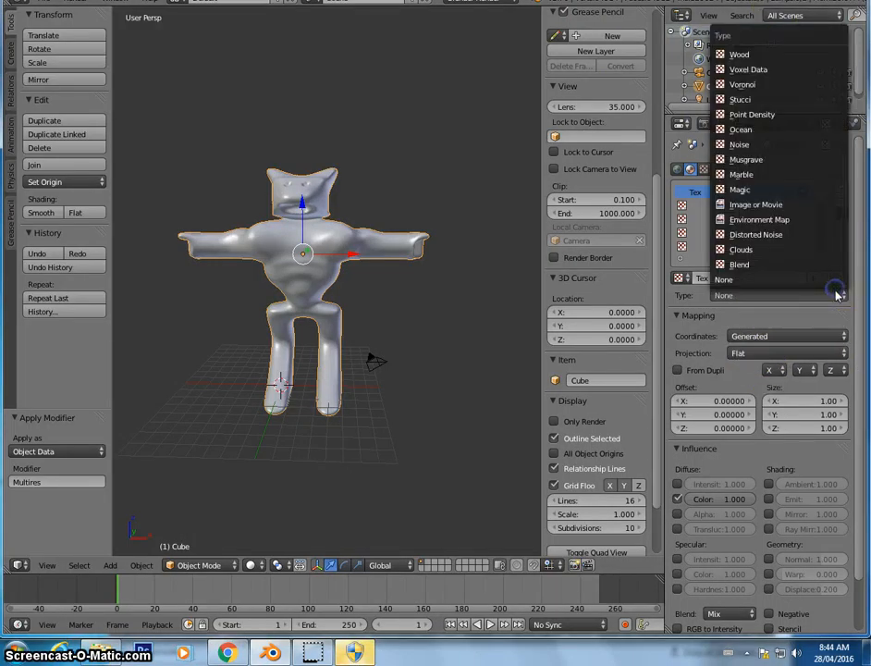
click(768, 204)
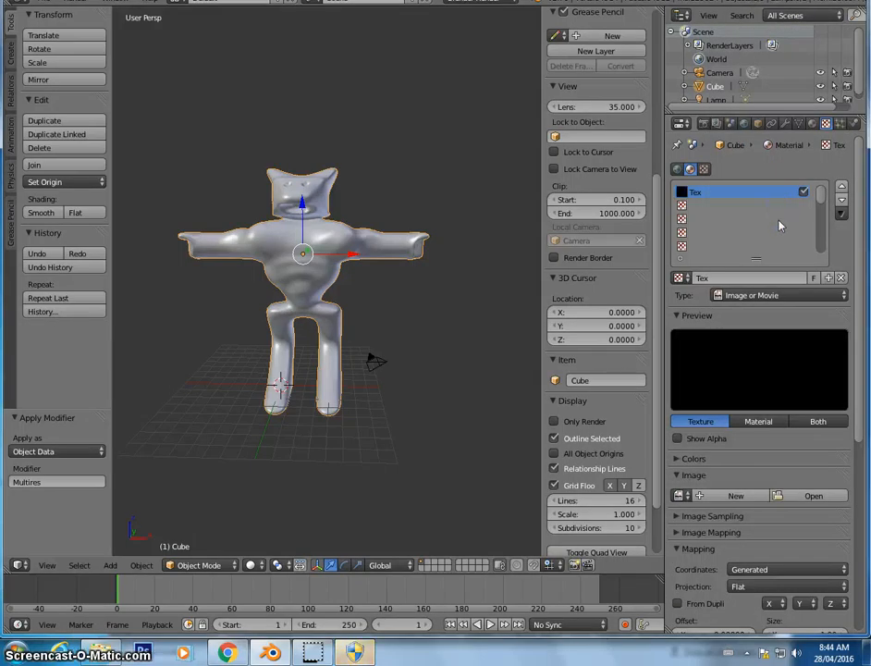
click(810, 497)
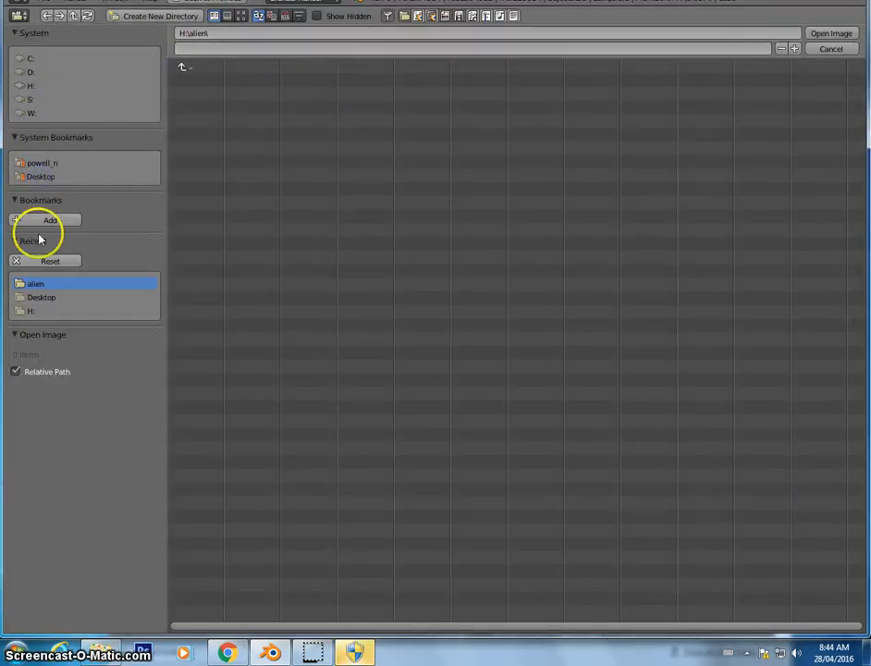
click(49, 297)
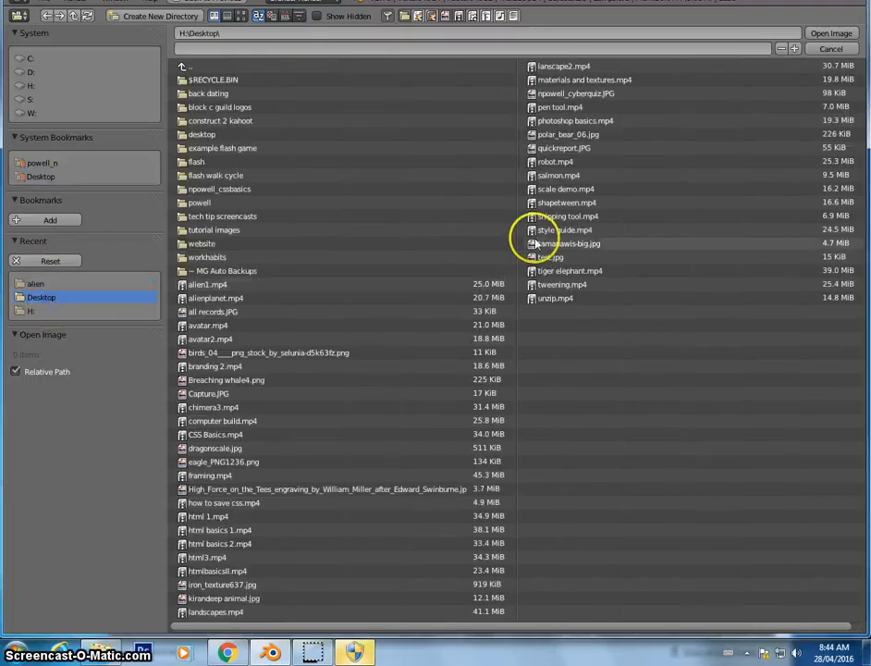
double_click(217, 448)
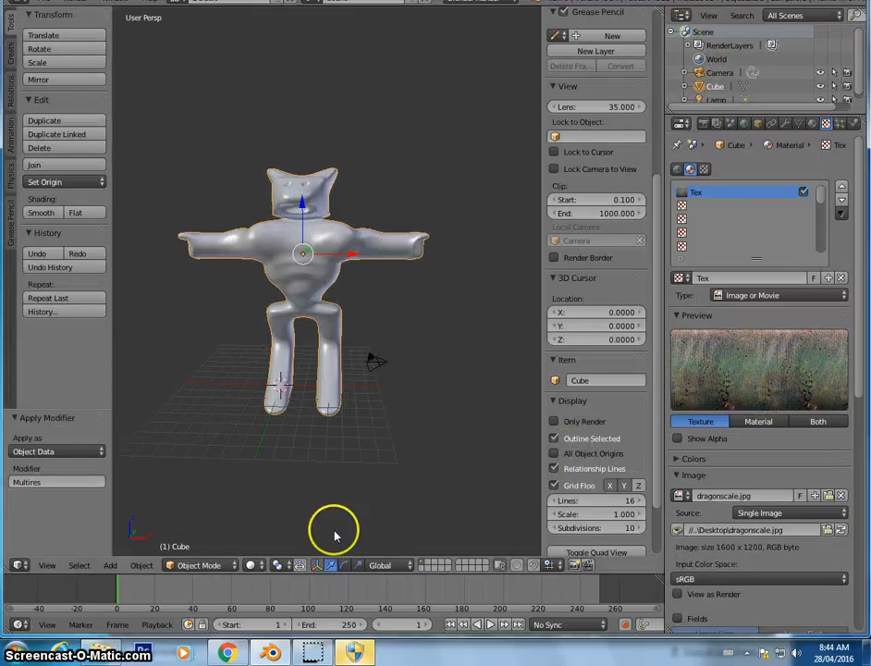
Step: Compare the Texture and Rendered viewport shading modes, leaving the 3D view in Texture mode
click(258, 565)
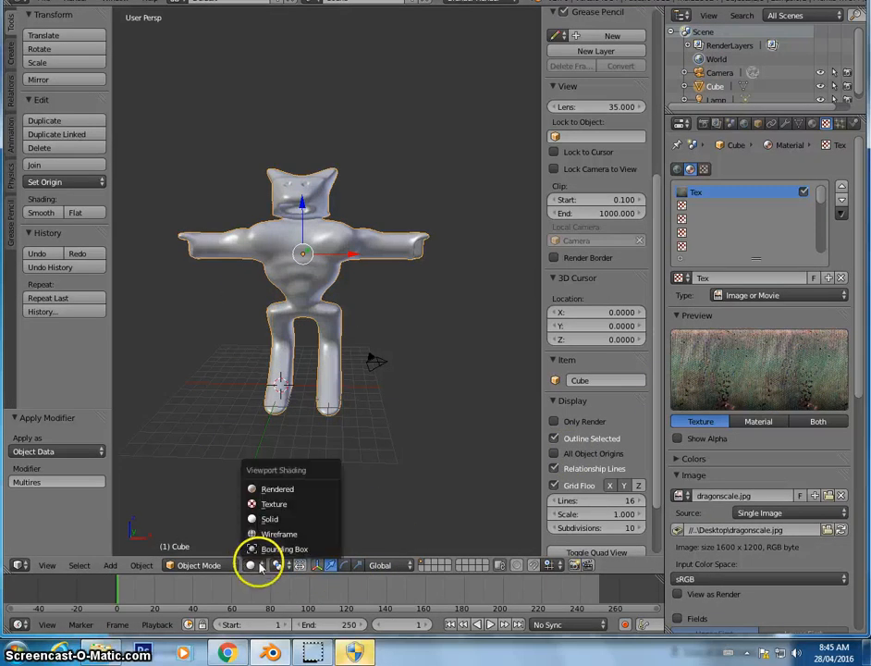
click(278, 504)
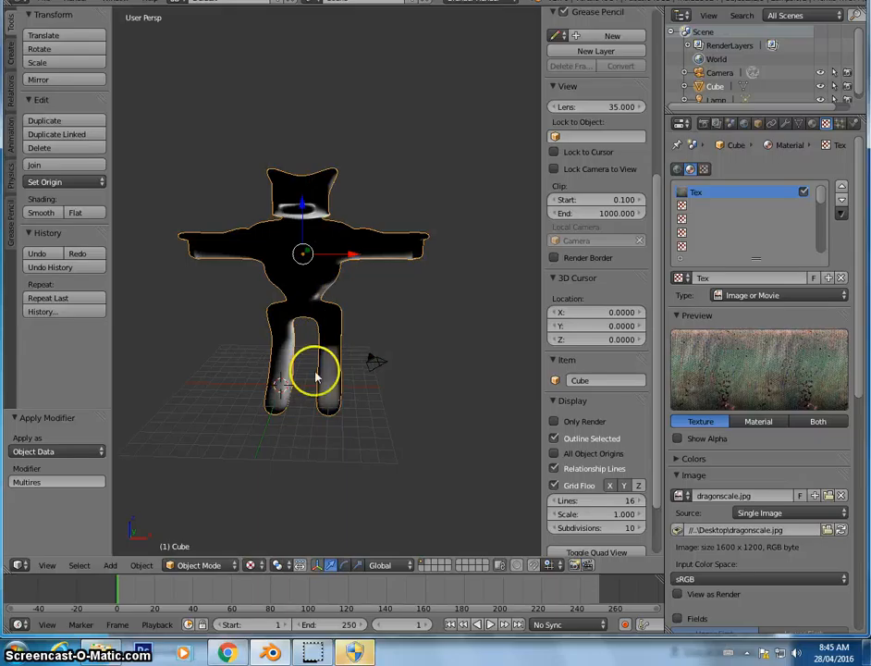
click(252, 565)
click(257, 491)
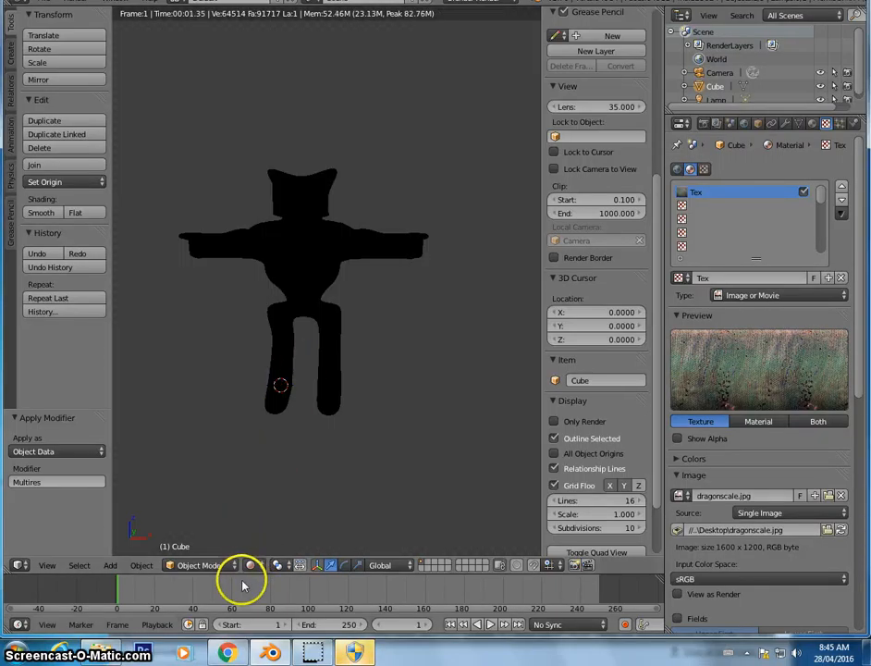
click(251, 566)
click(265, 504)
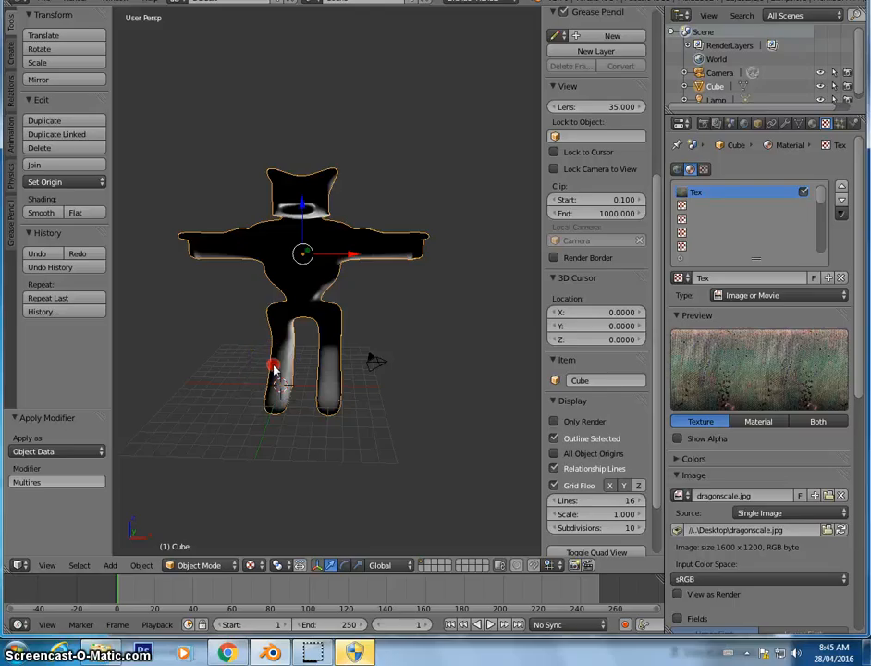
Step: Move the lamp about -9.15 units along Y and 10.1 units up along Z to light the character's front
middle_drag(315, 377, 335, 305)
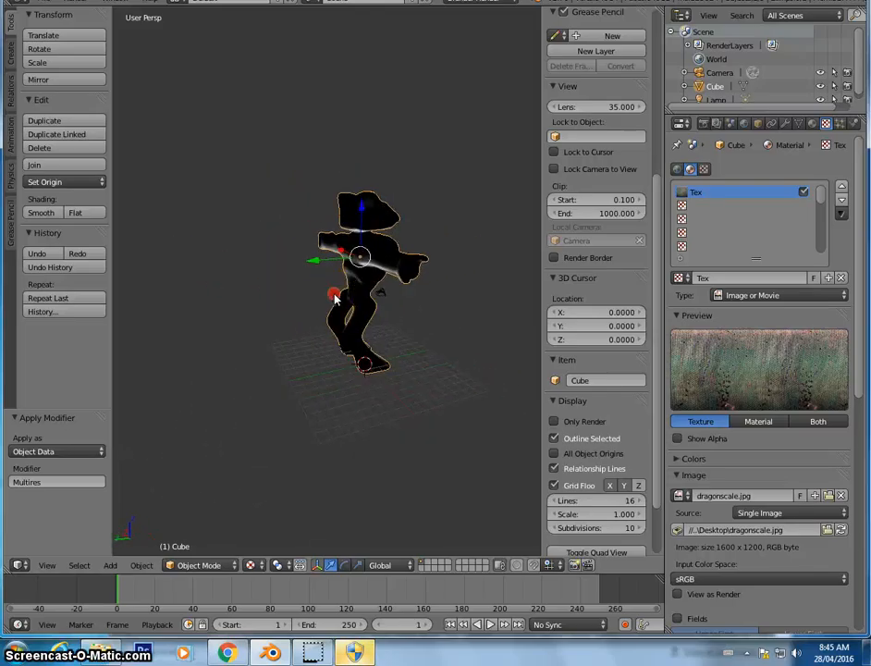
right_click(336, 297)
drag(313, 309, 381, 301)
middle_drag(381, 301, 365, 309)
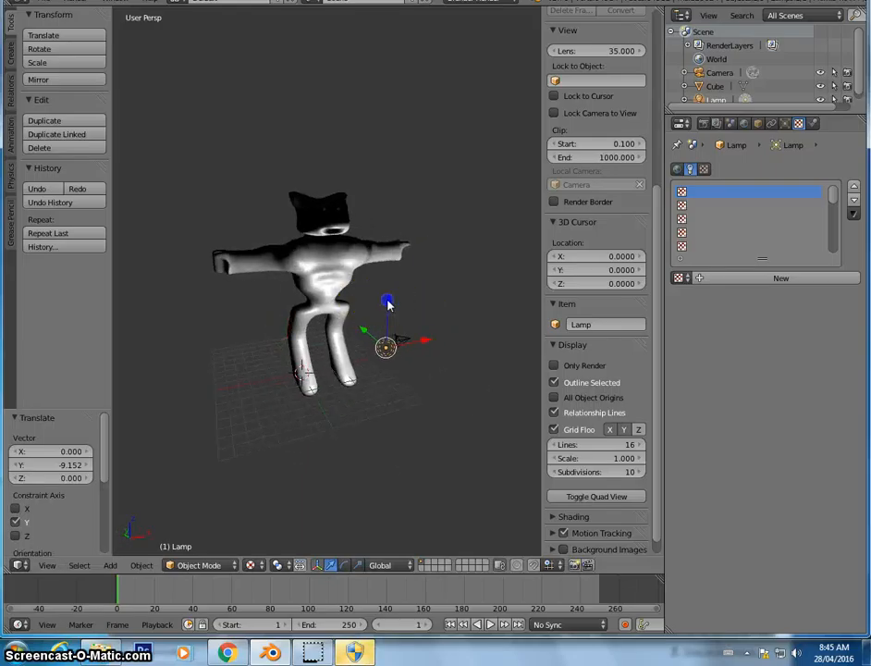
drag(388, 303, 393, 155)
Step: Duplicate the lamp twice, offsetting the first copy about -12.9, 4.8, -0.55 and the second about 22.8, -8.8, -0.08 to light both sides
key(shift+d)
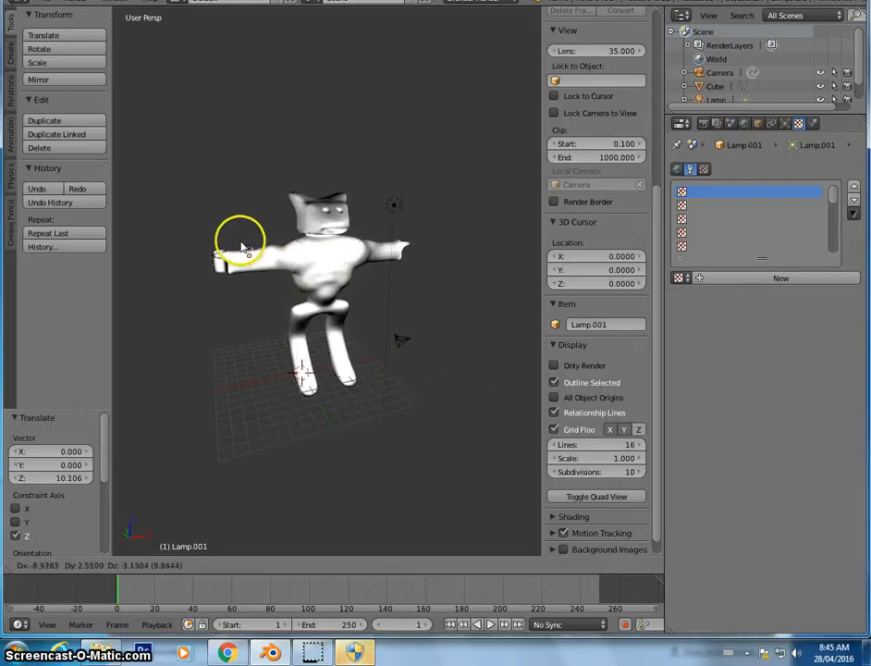
click(181, 212)
key(shift+d)
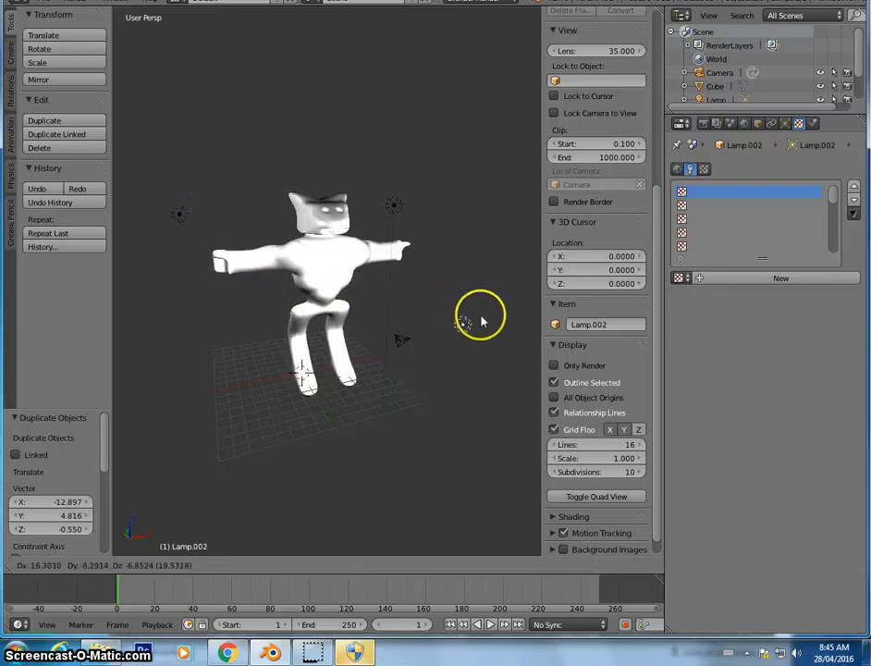
click(269, 328)
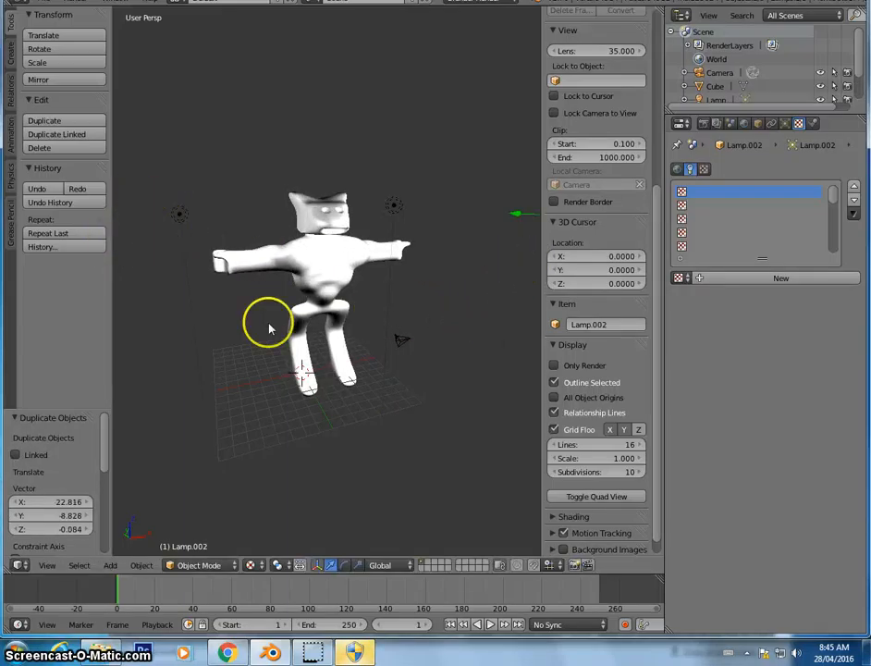
Step: Duplicate the newest lamp again, offsetting the copy about -7.85 along X, 24.8 along Y and 0.96 along Z
middle_drag(269, 329, 510, 362)
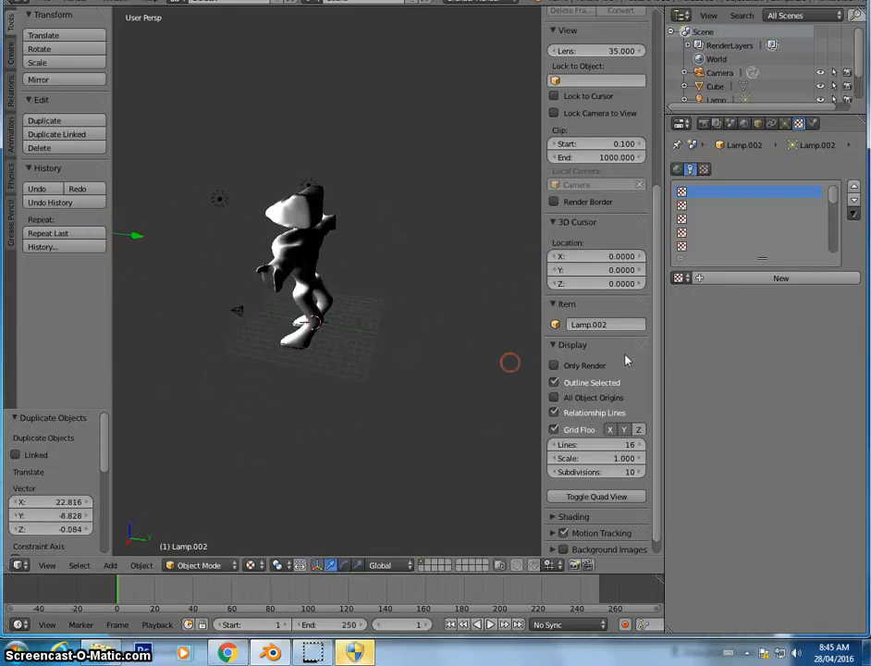
key(shift+d)
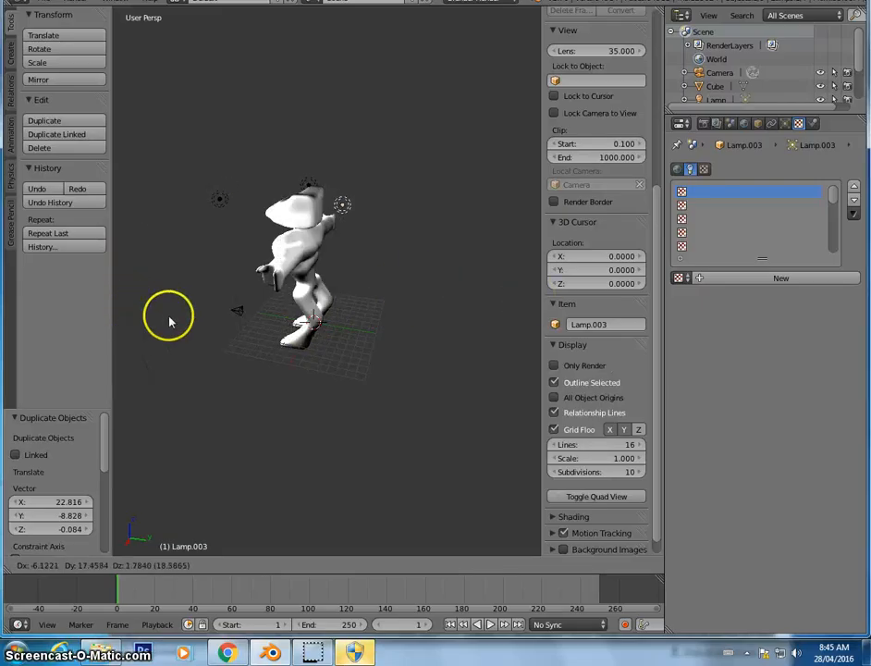
click(223, 311)
Step: Add two more lamp copies, one above the character's head and another offset from it by about -10.8, 46.0, -27.8
middle_drag(210, 321, 355, 326)
key(shift+d)
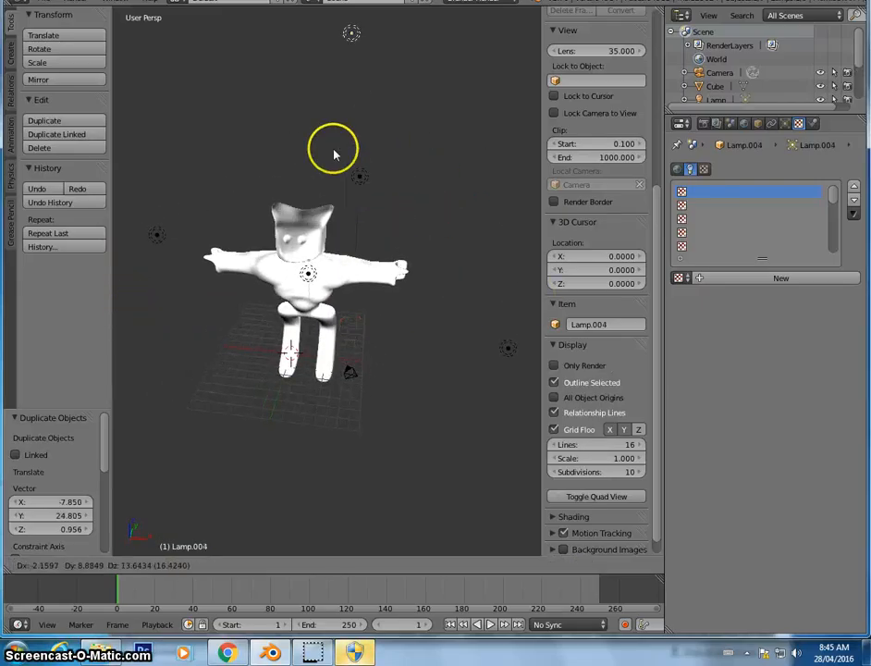
click(301, 113)
middle_drag(312, 408, 300, 322)
key(shift+d)
click(291, 549)
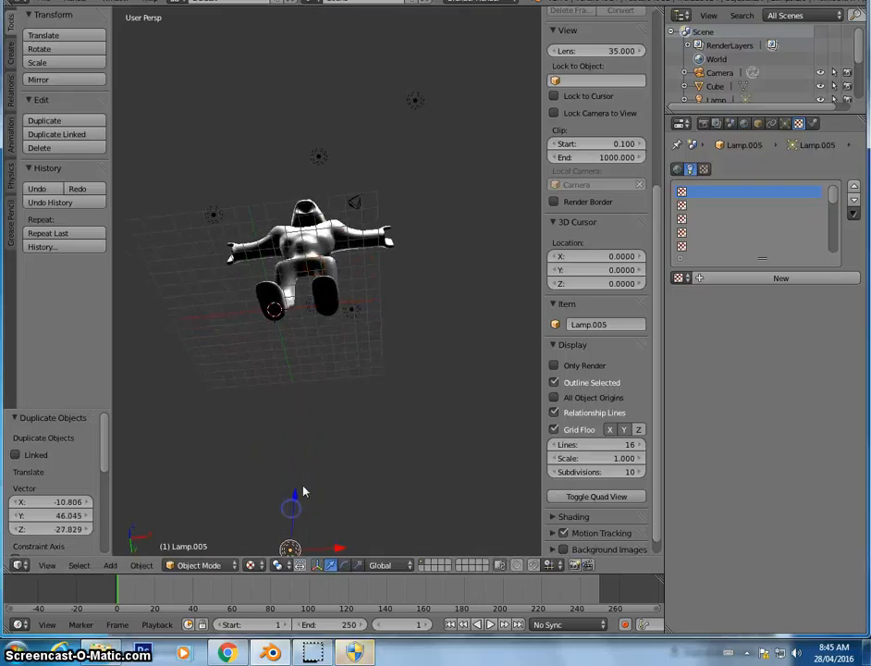
middle_drag(291, 549, 319, 449)
Step: Preview the lit character in Rendered viewport shading and inspect the scale texture up close
click(249, 566)
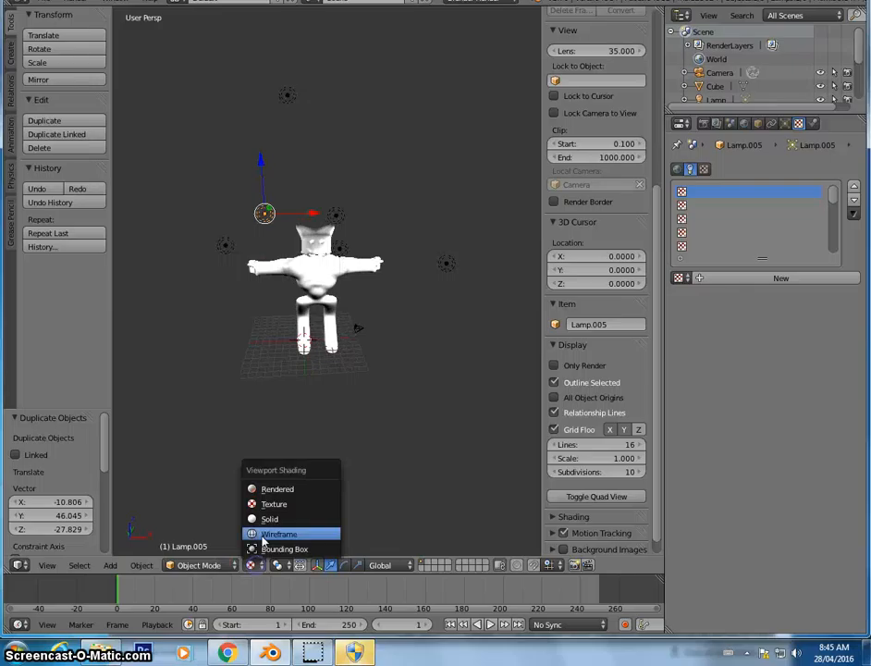
click(267, 490)
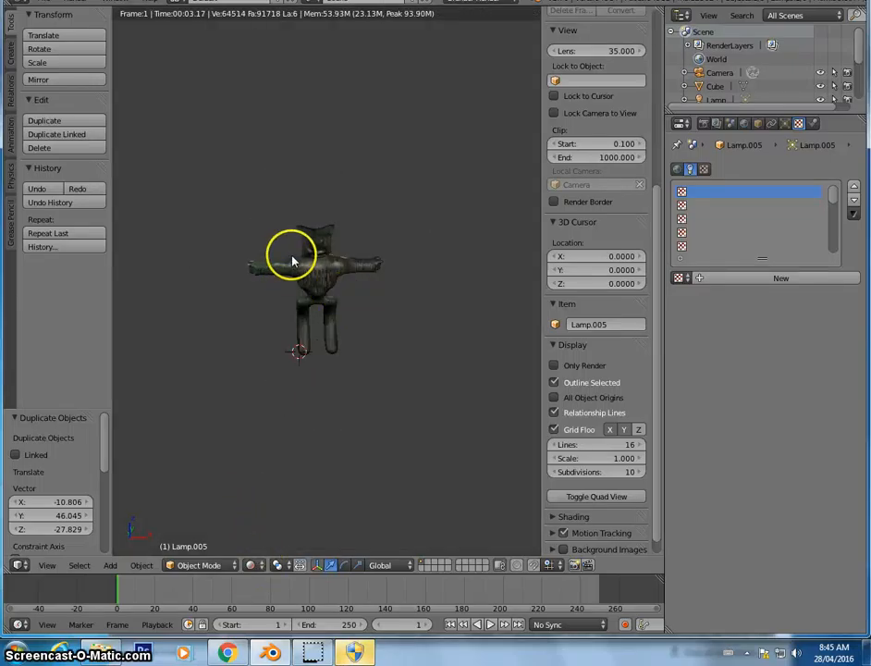
scroll(293, 262, up, 4)
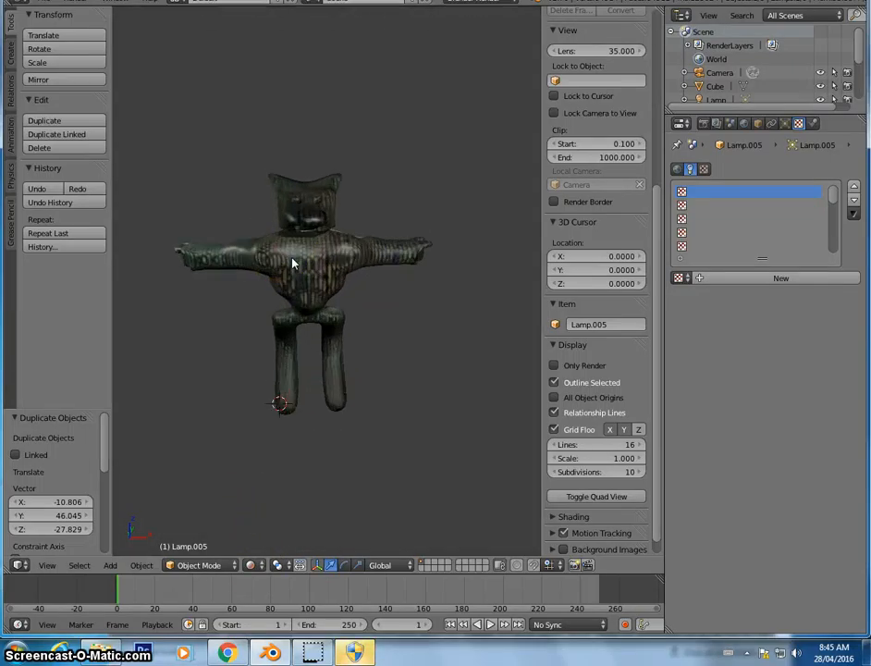
scroll(292, 264, up, 2)
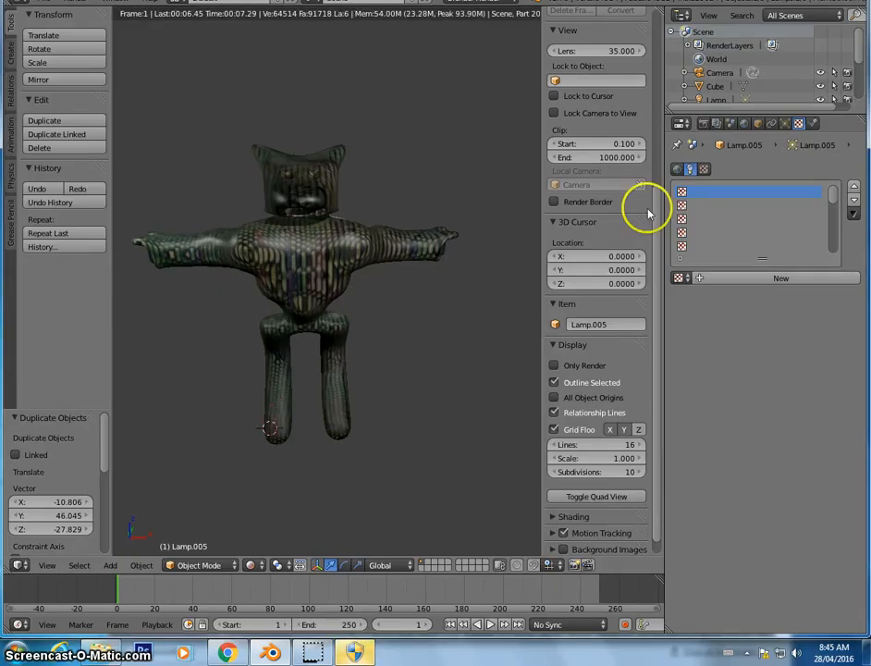
Step: Return the 3D view to Solid shading and select the character mesh to bring up its texture's Mapping settings
click(706, 192)
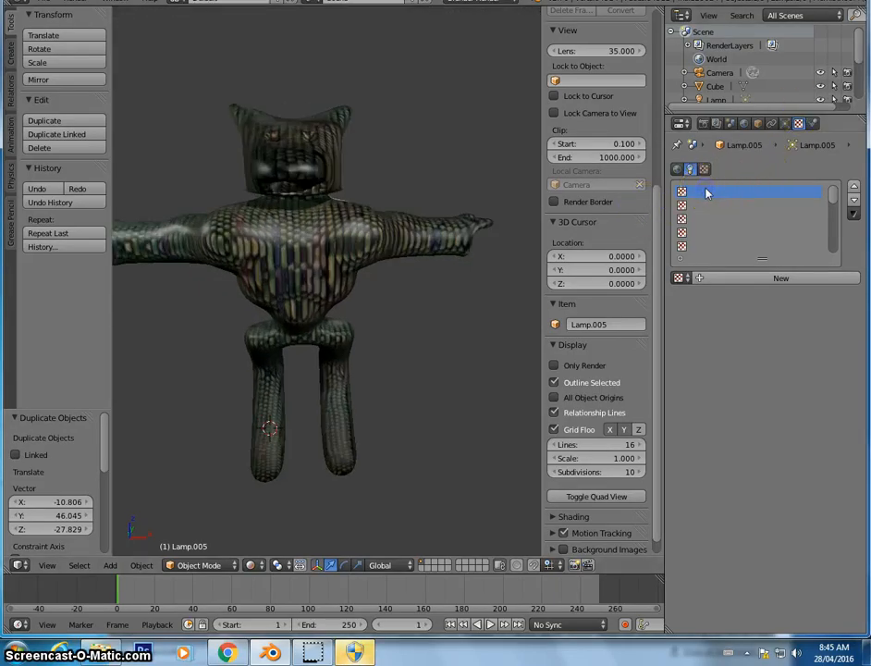
click(252, 566)
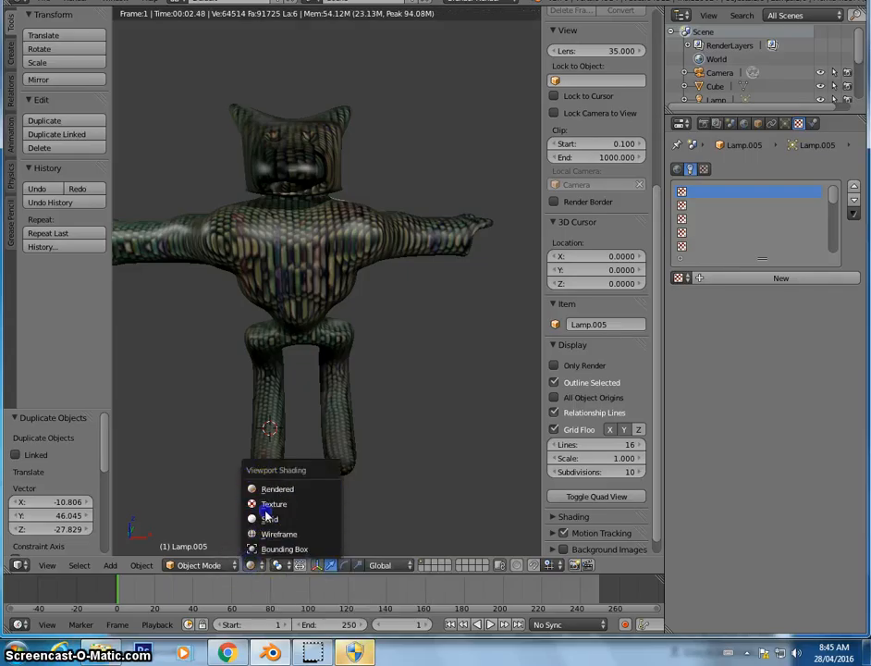
click(267, 519)
drag(838, 202, 831, 230)
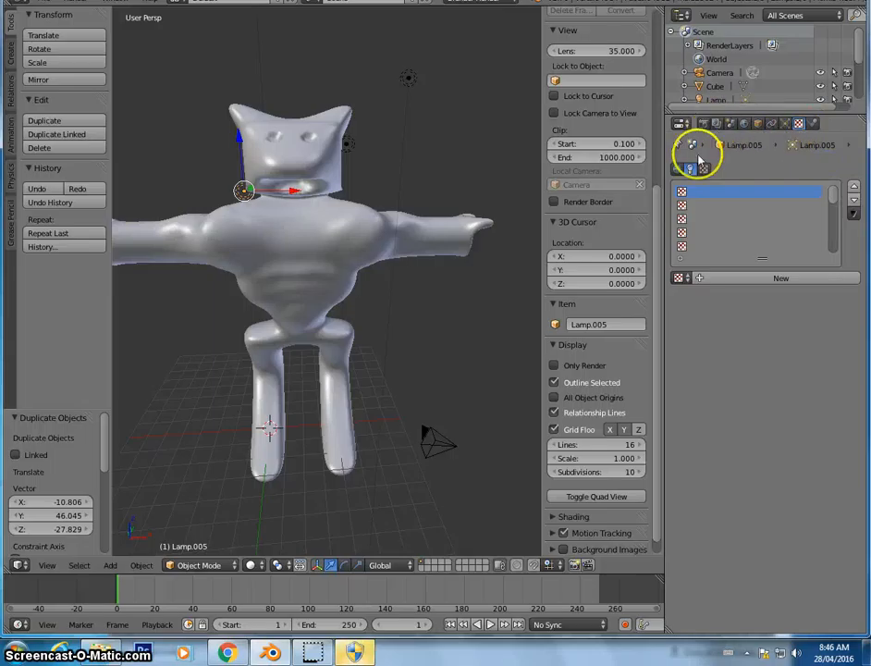
right_click(296, 247)
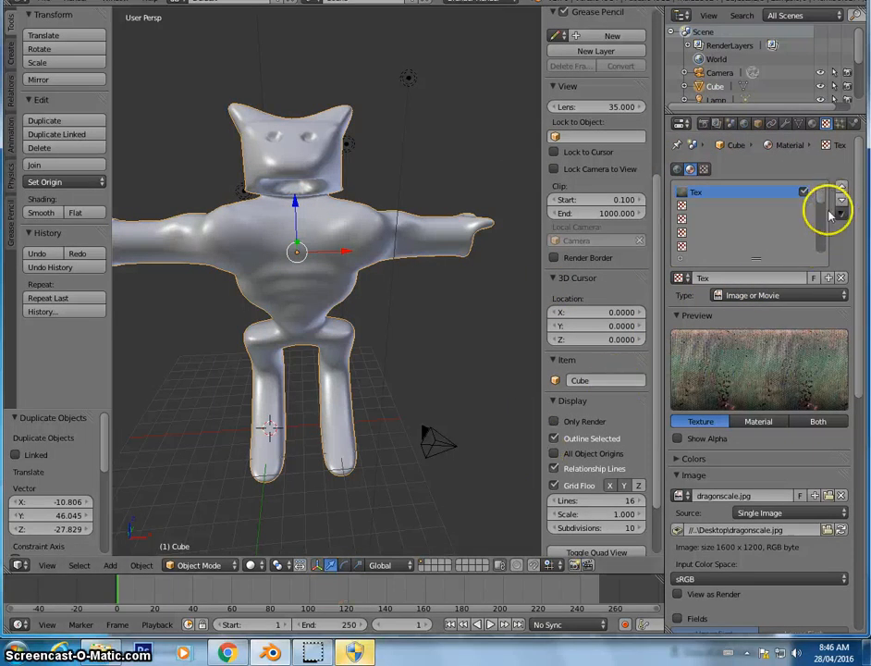
drag(857, 319, 858, 482)
scroll(856, 483, down, 3)
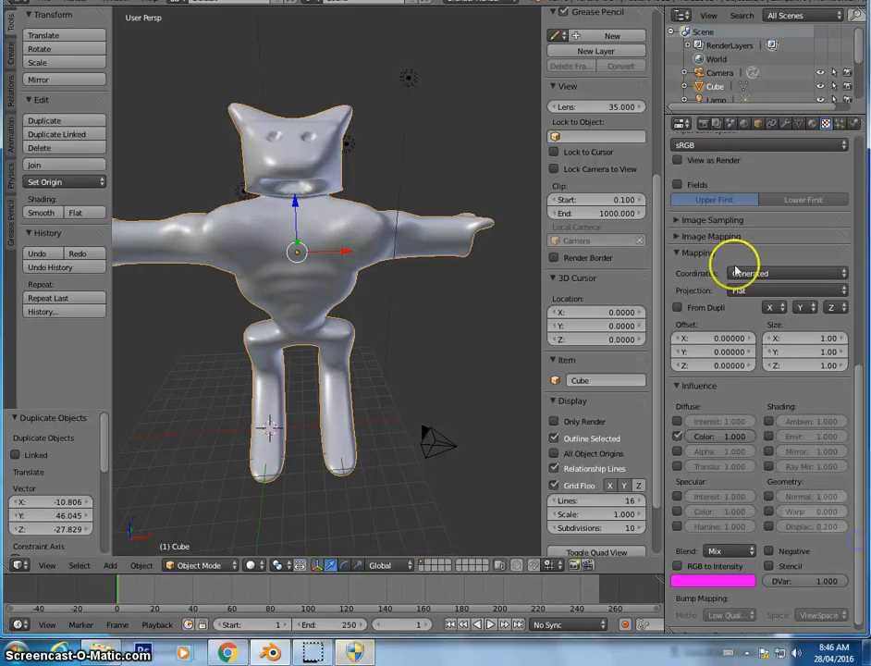
Step: Check the character in Texture shading and set the 3D view to Rendered shading
click(250, 565)
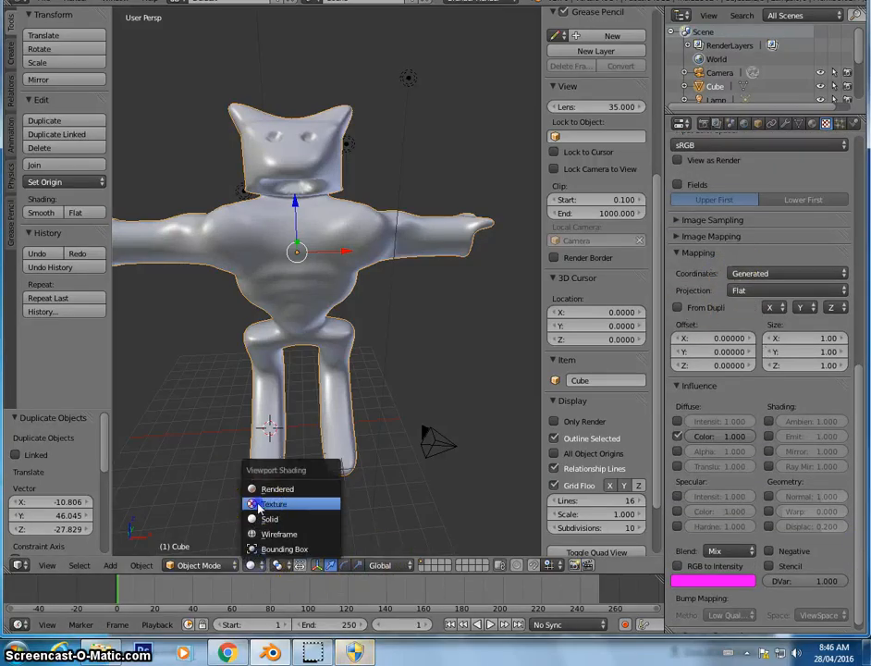
click(260, 502)
click(254, 566)
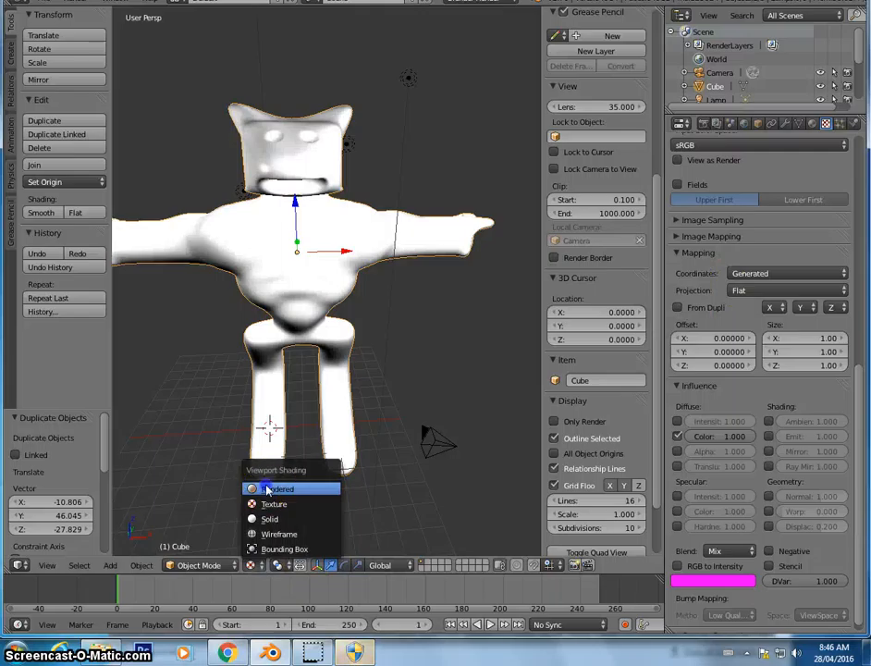
click(270, 487)
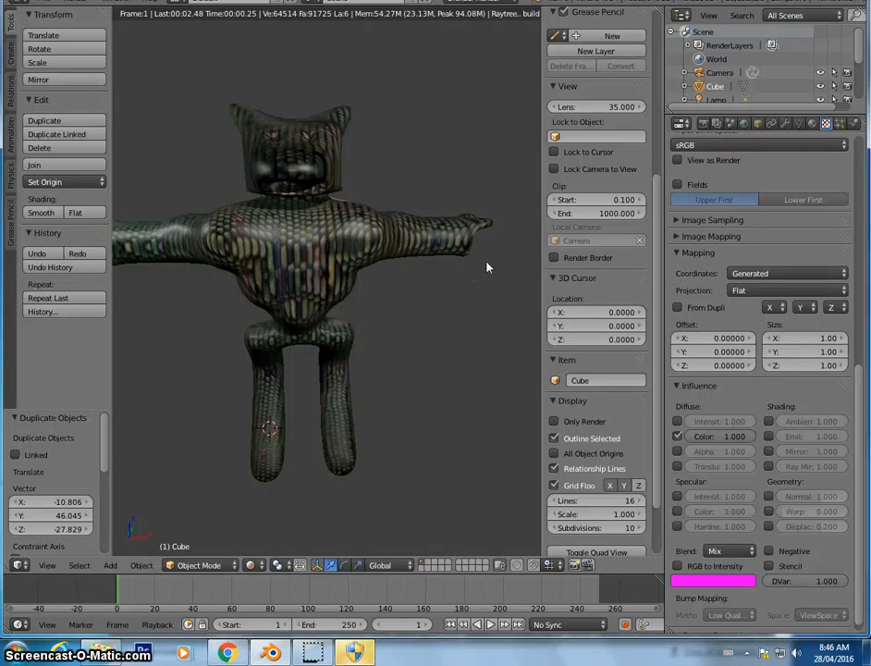
Step: Try the Object and UV texture coordinates on the dragon-scale texture to compare the rendered mapping
click(762, 273)
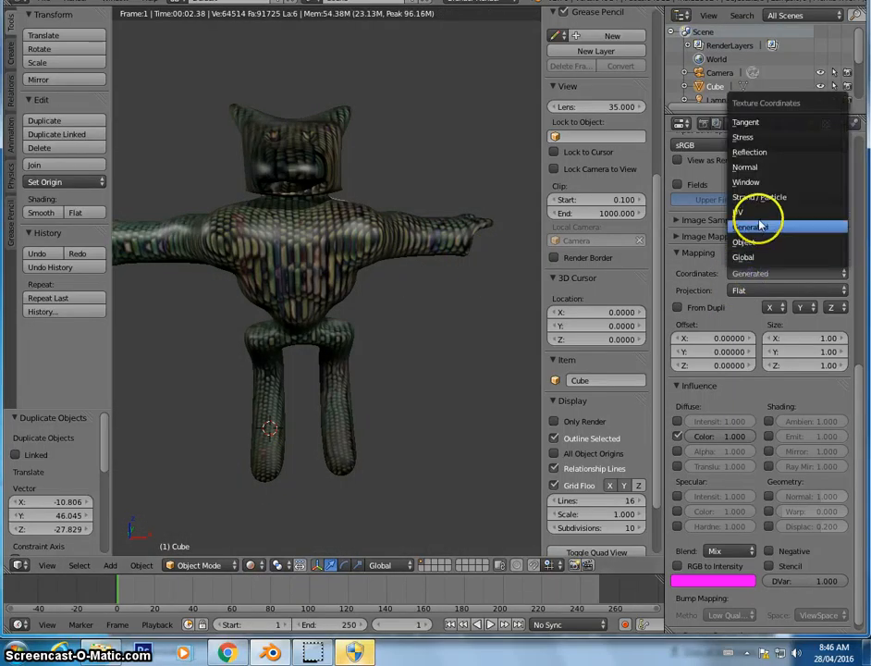
click(751, 242)
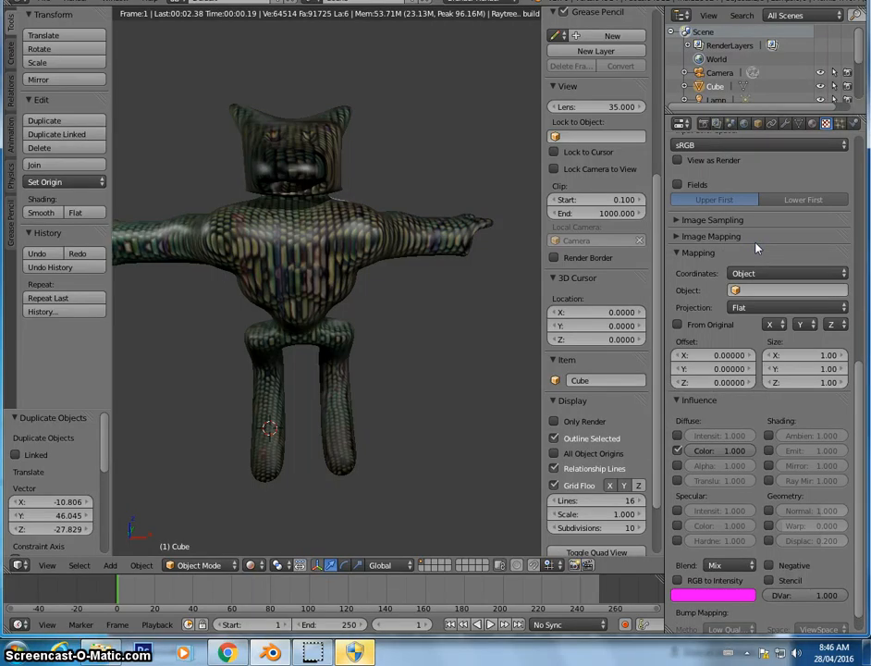
click(752, 273)
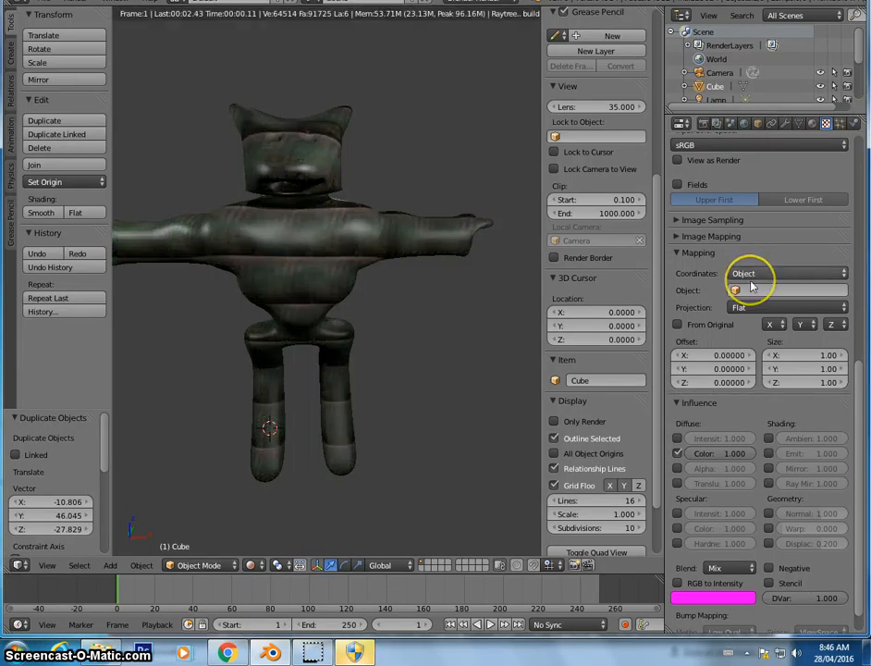
click(750, 272)
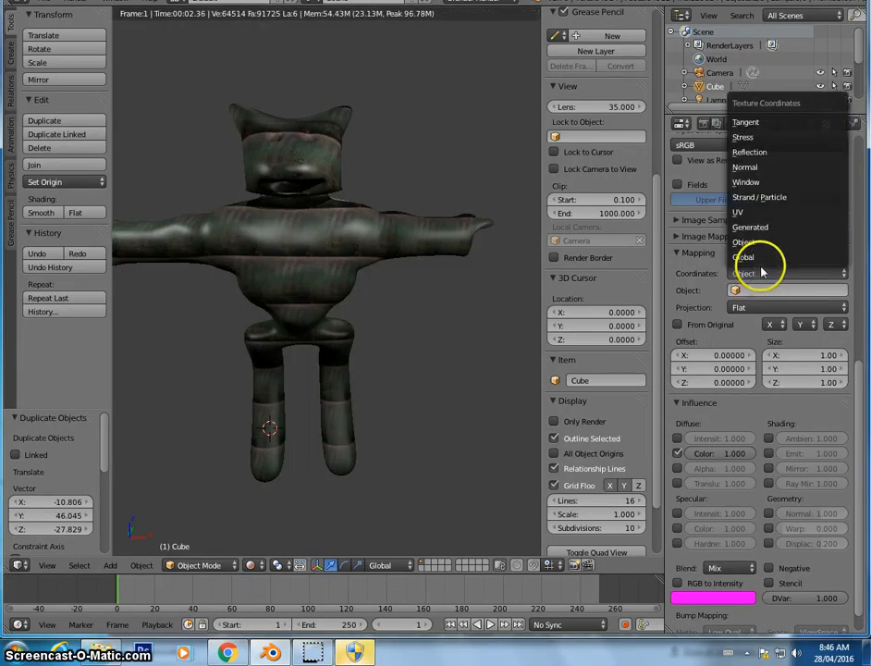
click(753, 213)
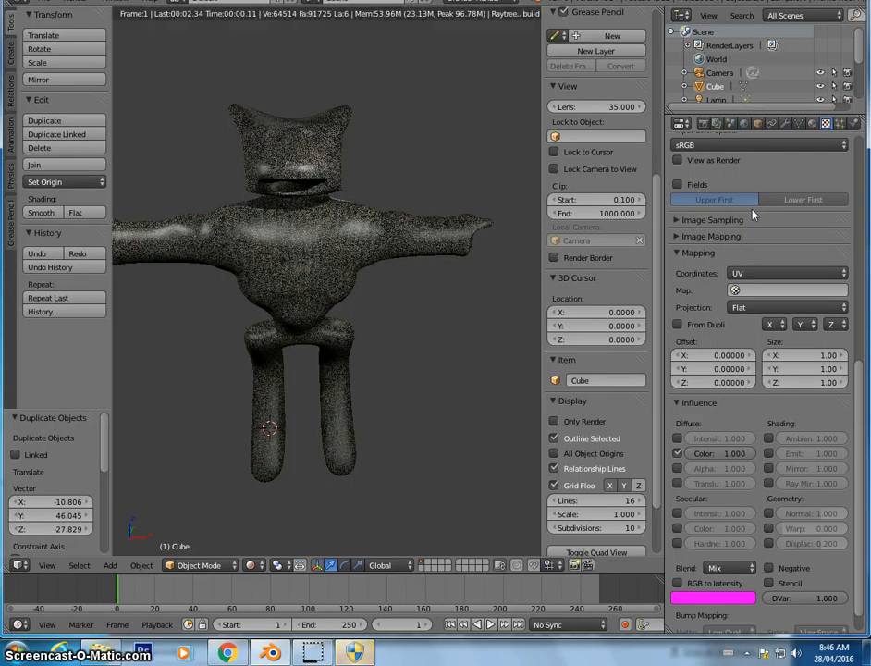
Step: Try the Normal and Global texture coordinates, and set the coordinates back to Generated
click(754, 275)
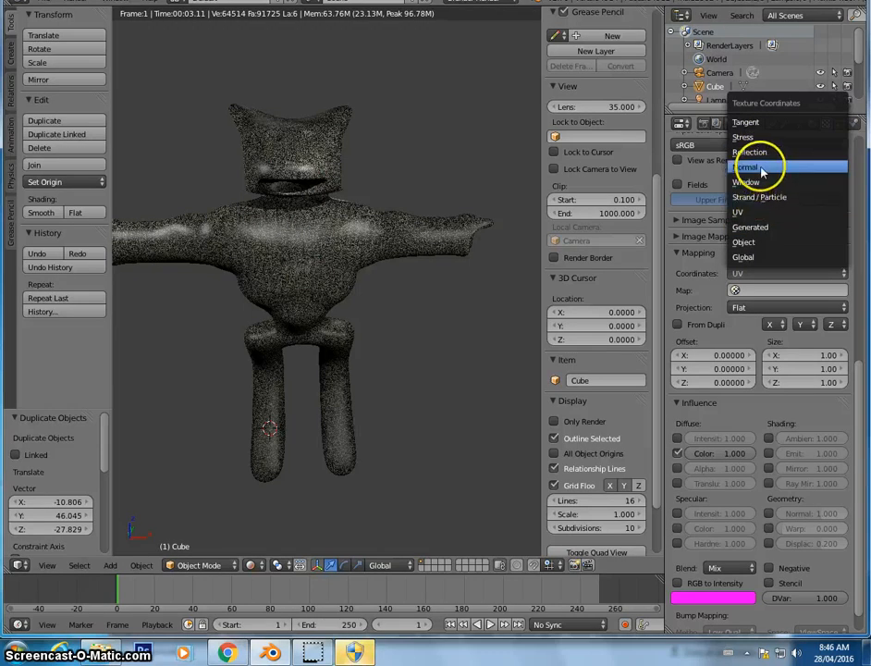
click(762, 168)
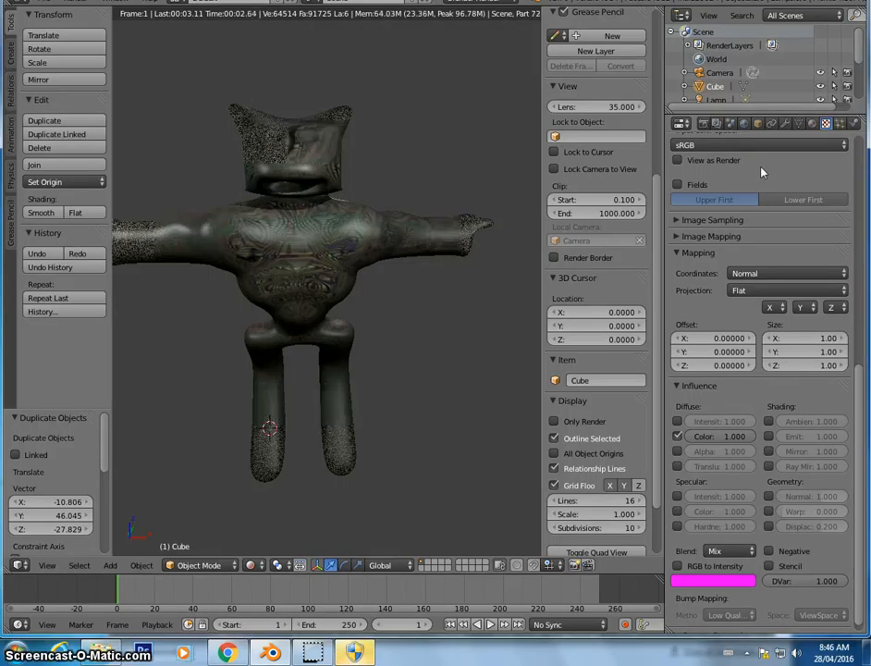
click(765, 274)
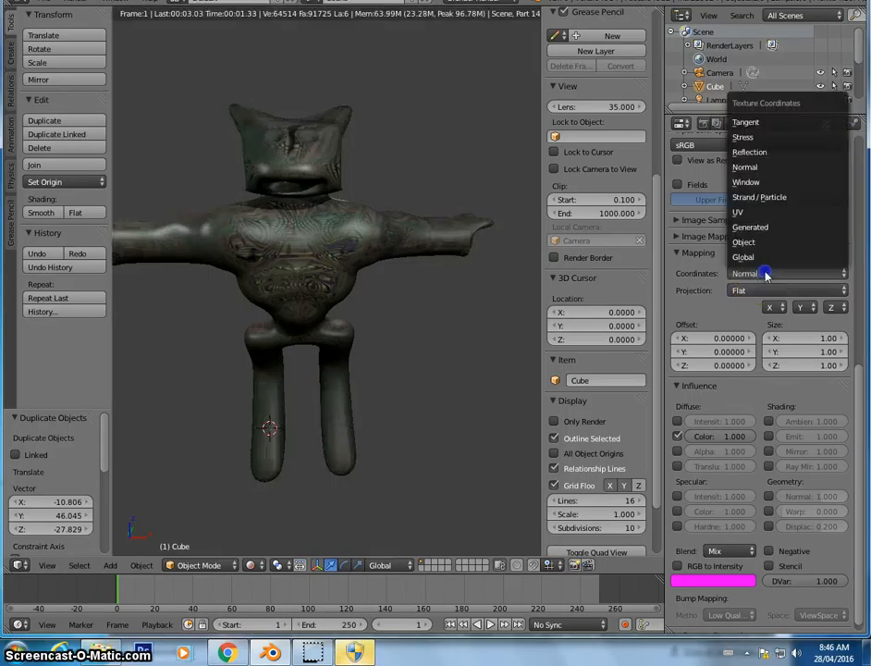
click(766, 258)
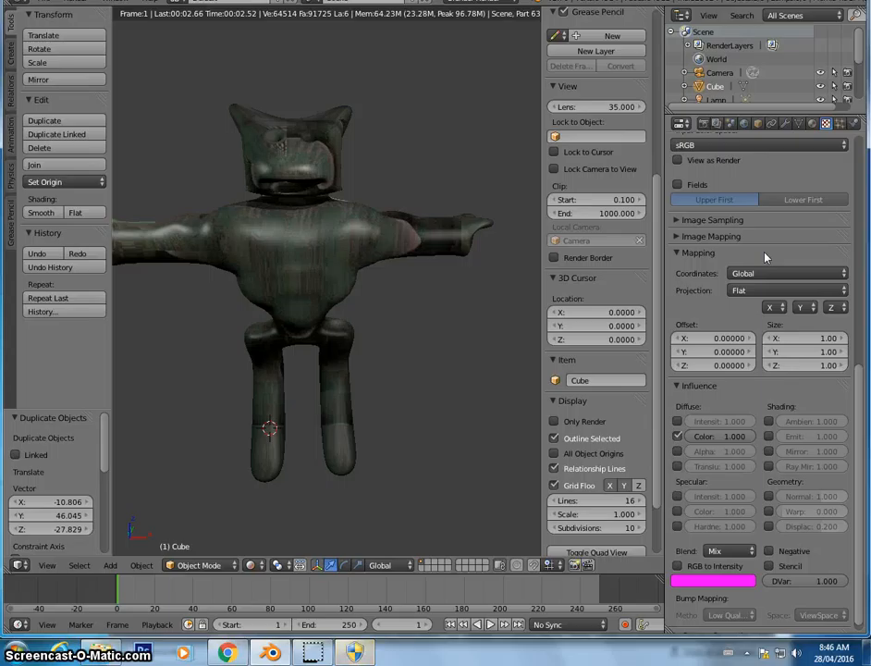
click(756, 273)
click(757, 274)
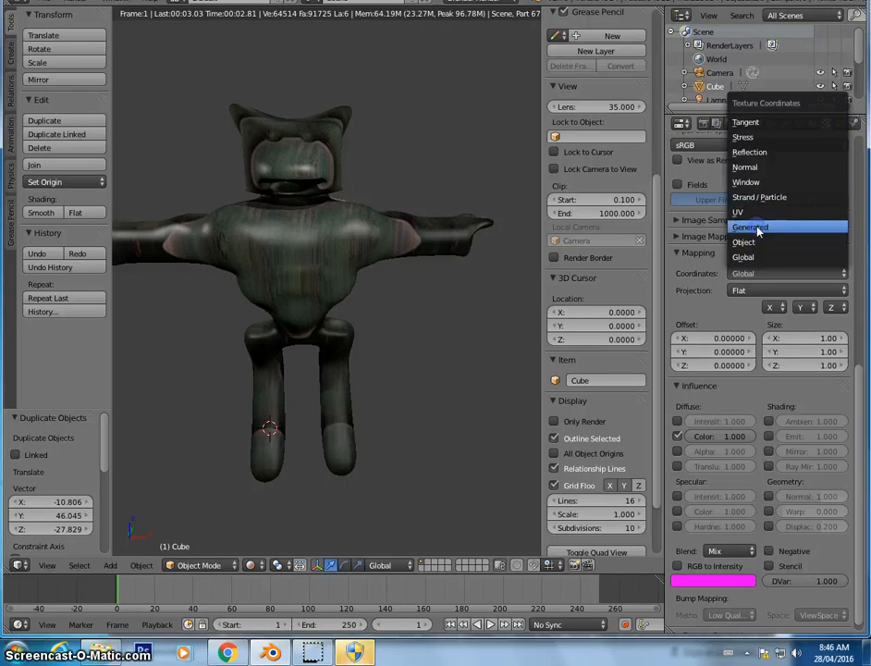
click(754, 227)
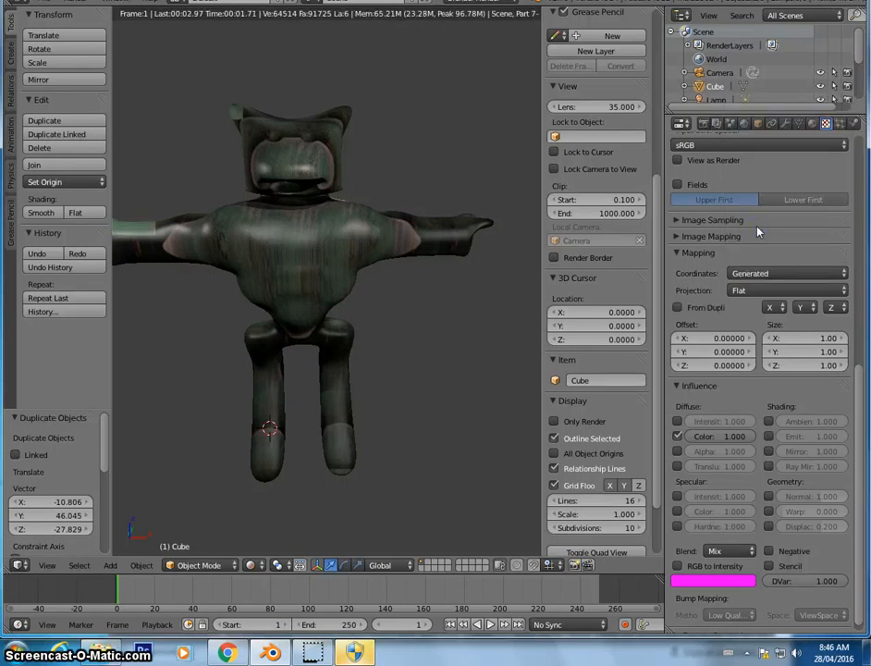
click(758, 277)
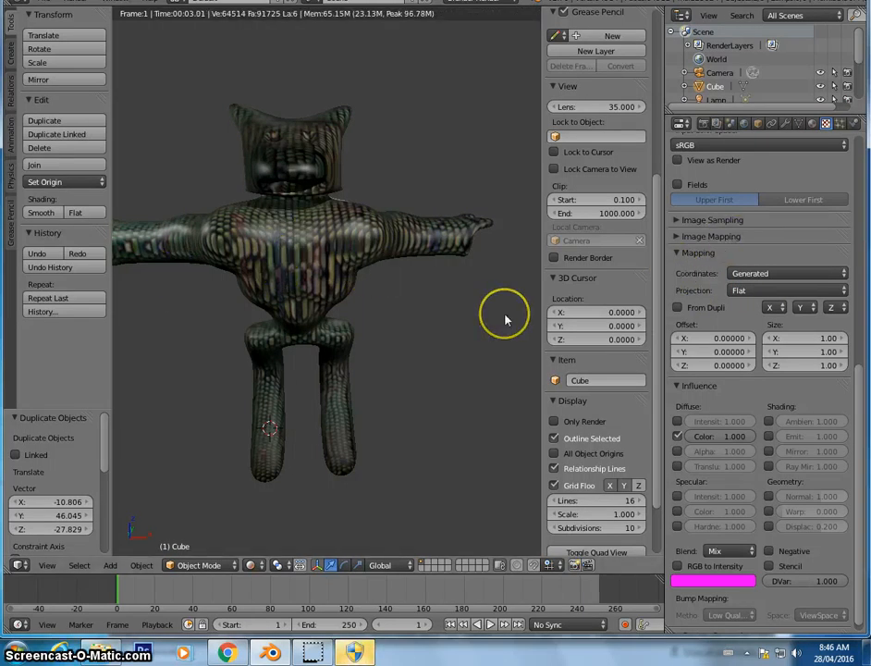
Step: Try the Cube projection for the dragon-scale texture, and switch the projection to Tube
click(738, 293)
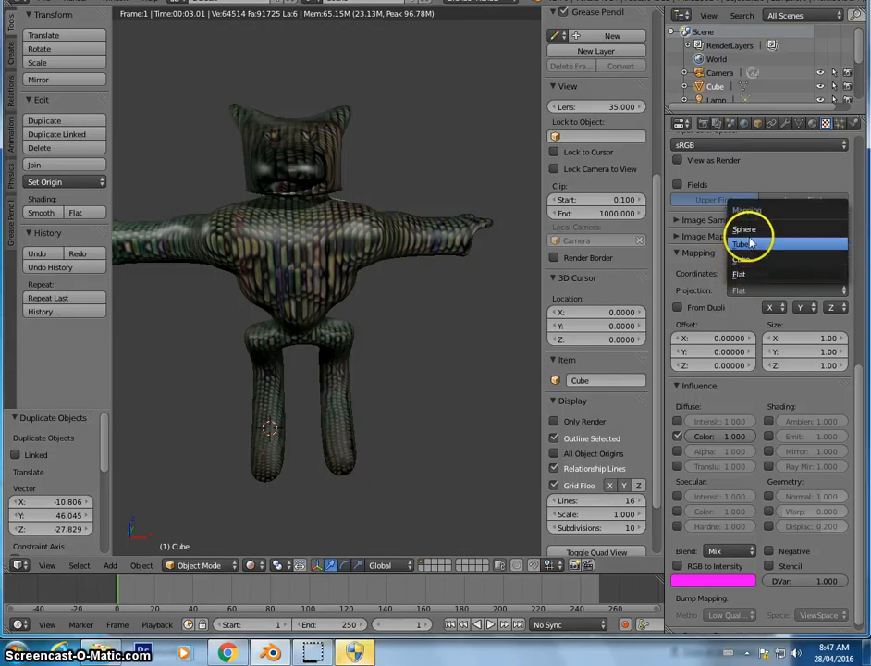
click(745, 264)
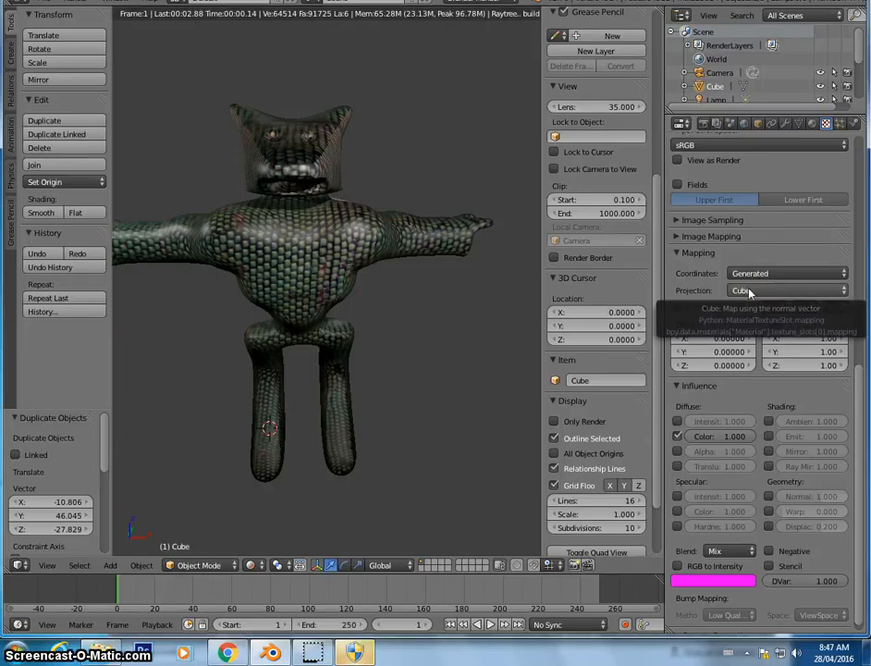
click(749, 292)
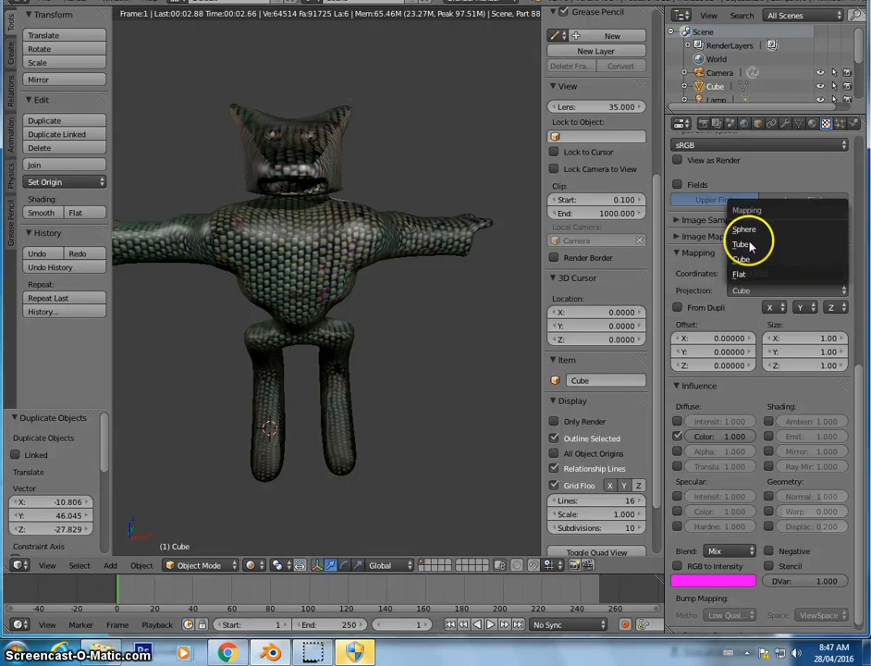
click(751, 246)
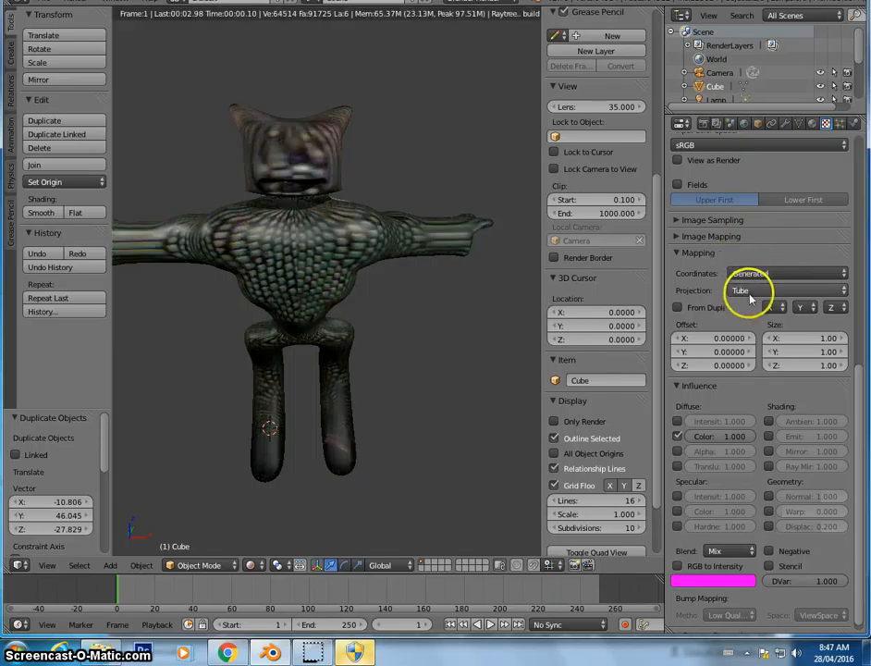
Step: Try the Sphere projection for the dragon-scale texture, and set the projection back to Flat
click(749, 292)
click(747, 230)
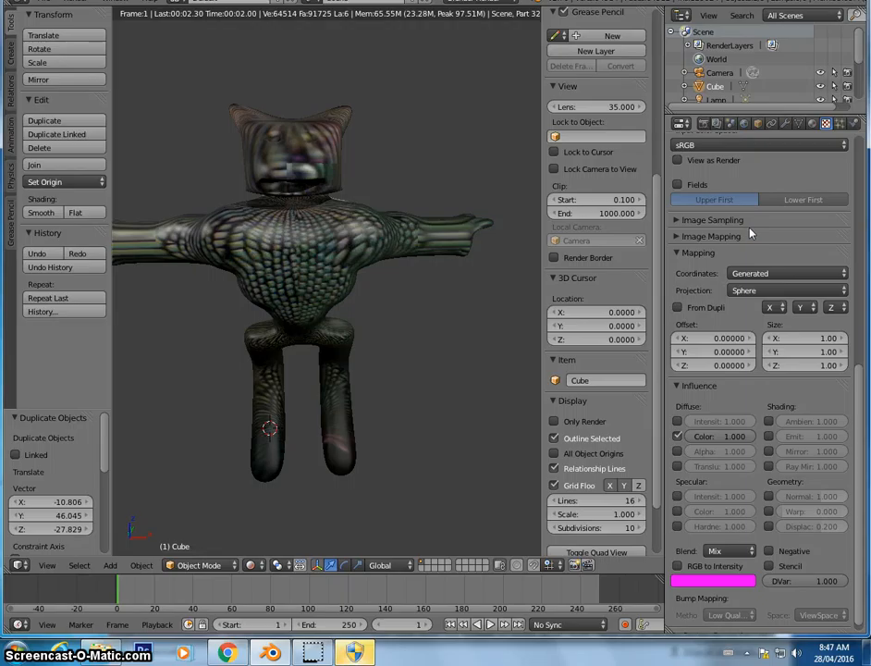
click(747, 291)
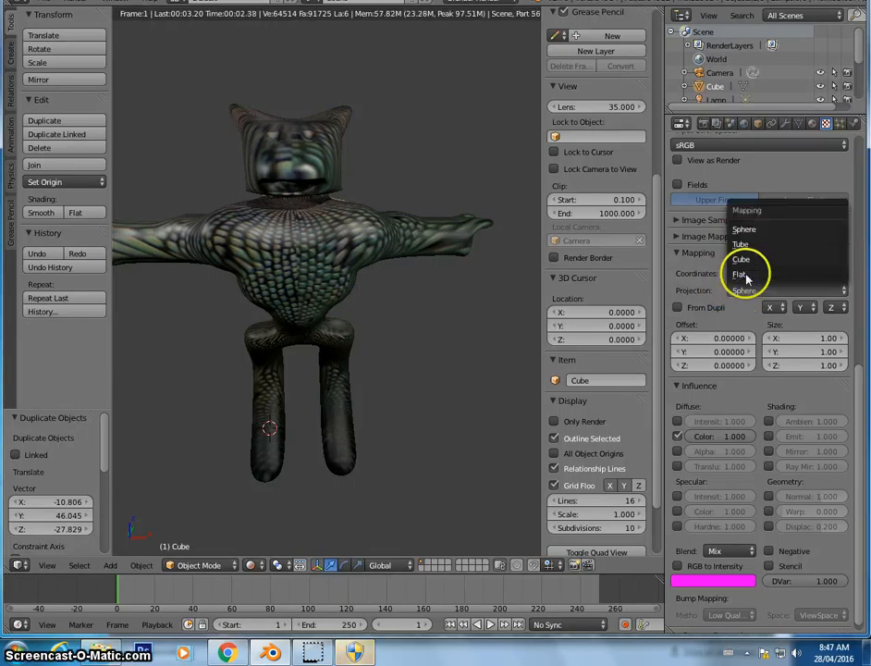
click(750, 273)
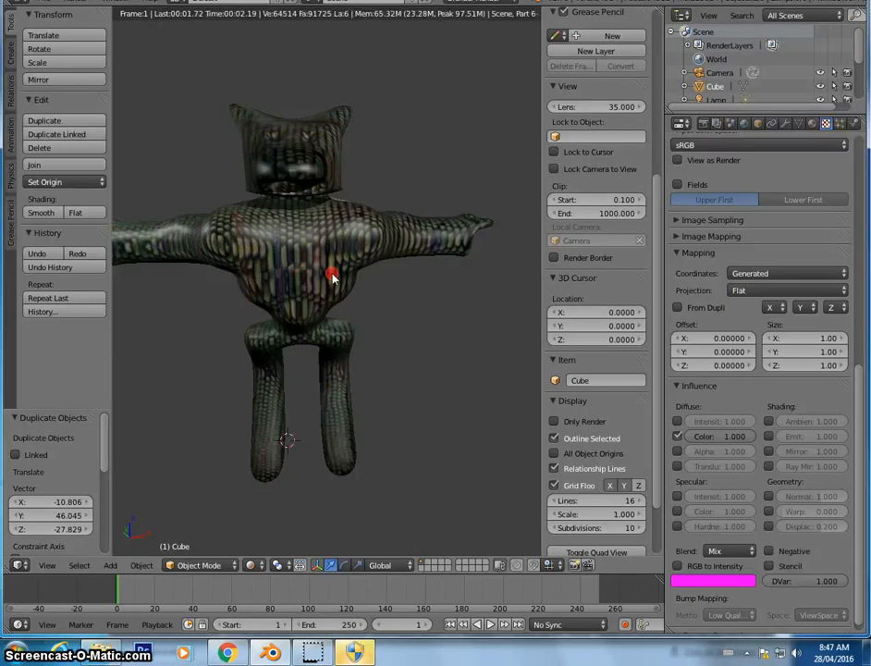
middle_drag(332, 277, 334, 278)
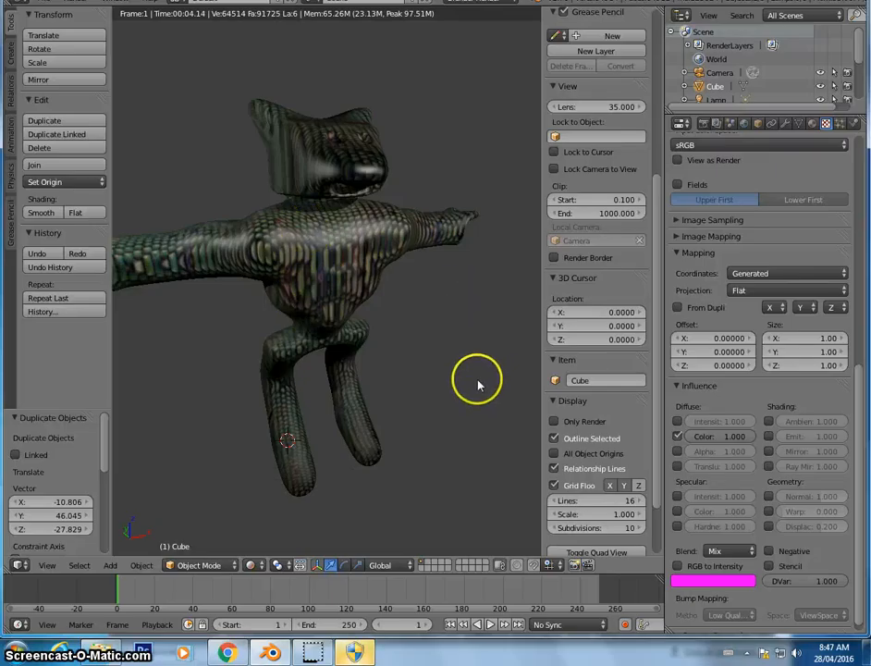
Step: Try a dragon-scale texture mapping size of 0.90 on the X, Y and Z axes
click(822, 341)
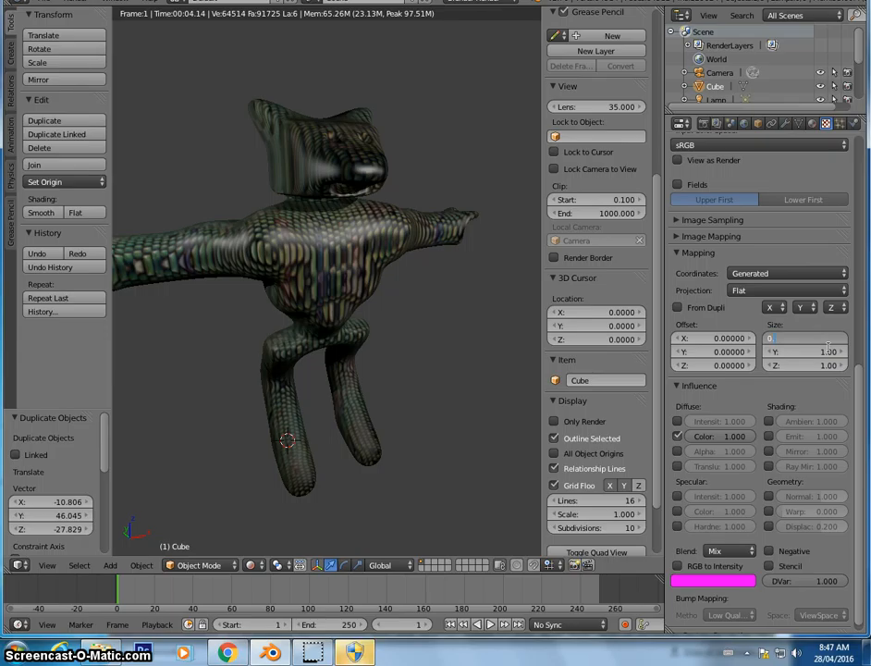
key(Return)
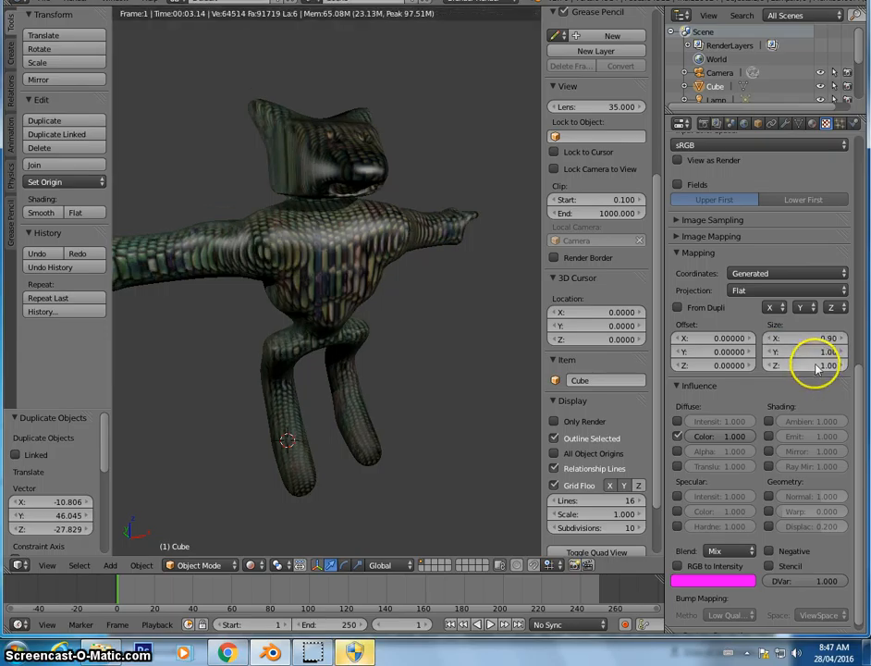
click(826, 353)
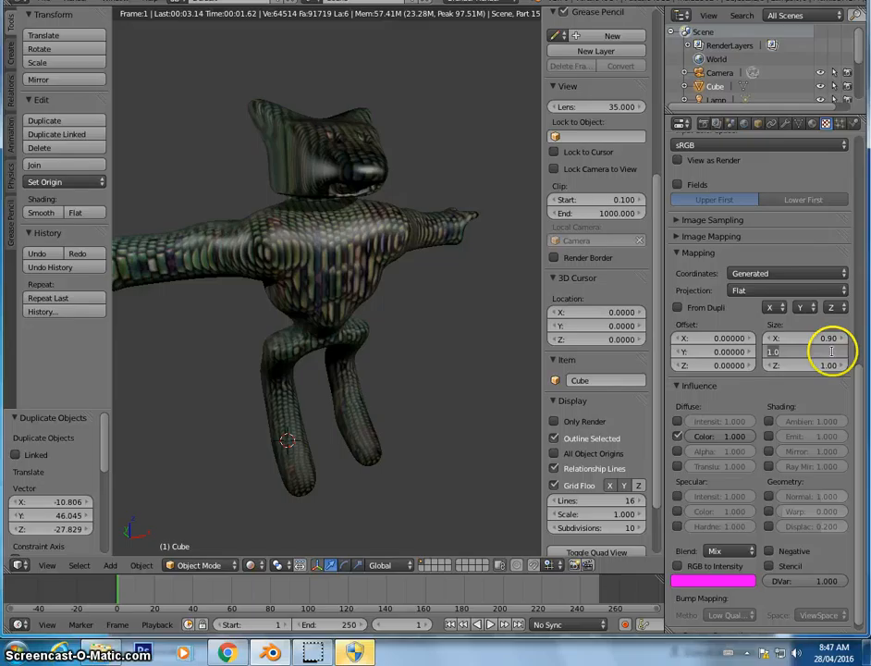
text(0.9)
key(Return)
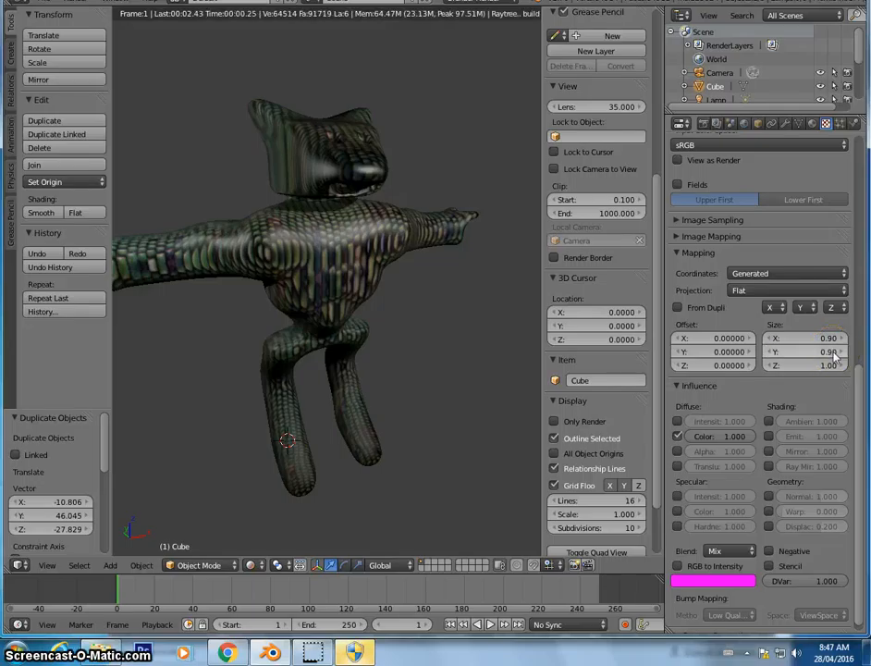
click(828, 365)
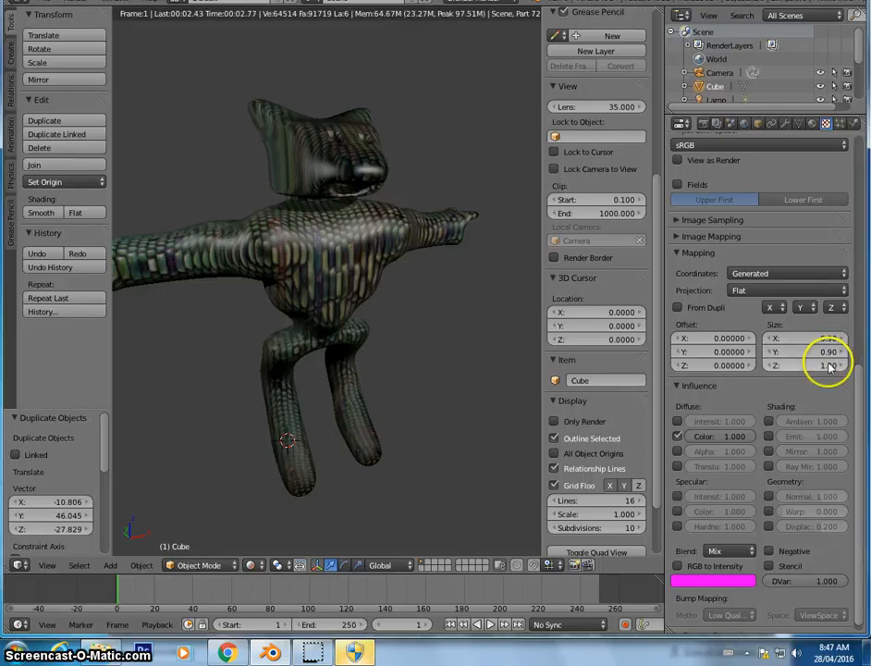
text(0.9)
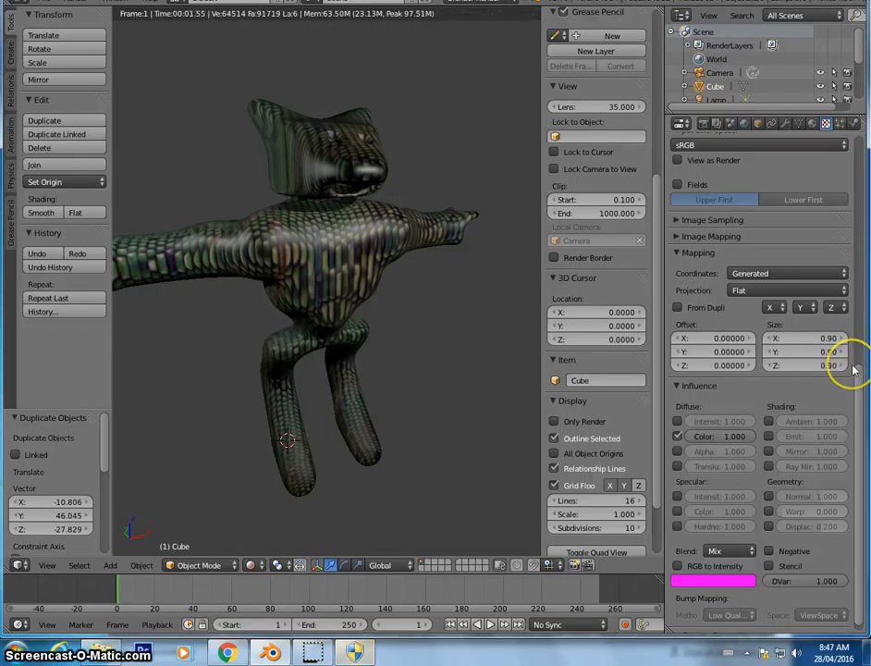
key(Return)
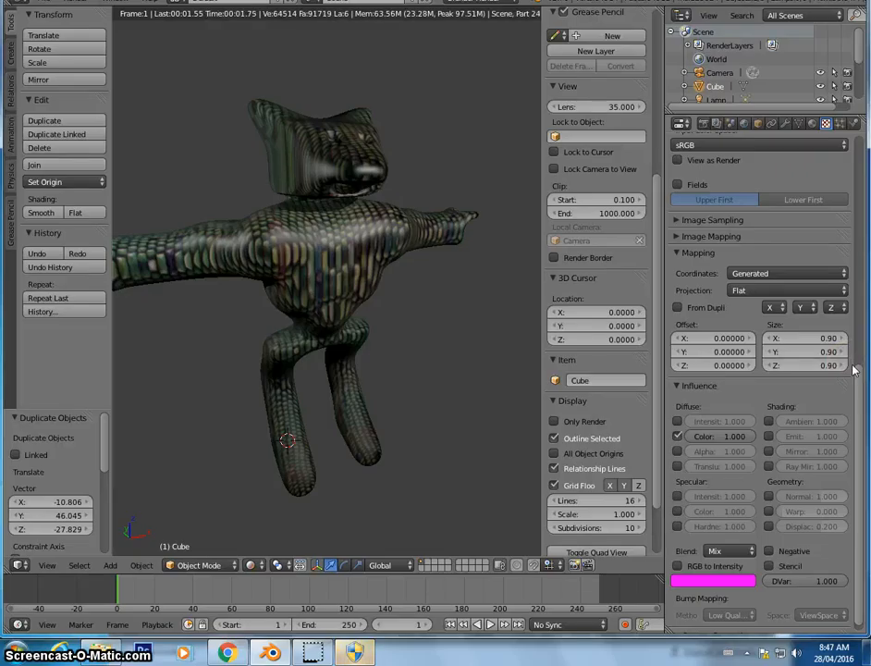
Step: Try a texture mapping size of 0.50 on all three axes and check the larger scales on the character
click(837, 365)
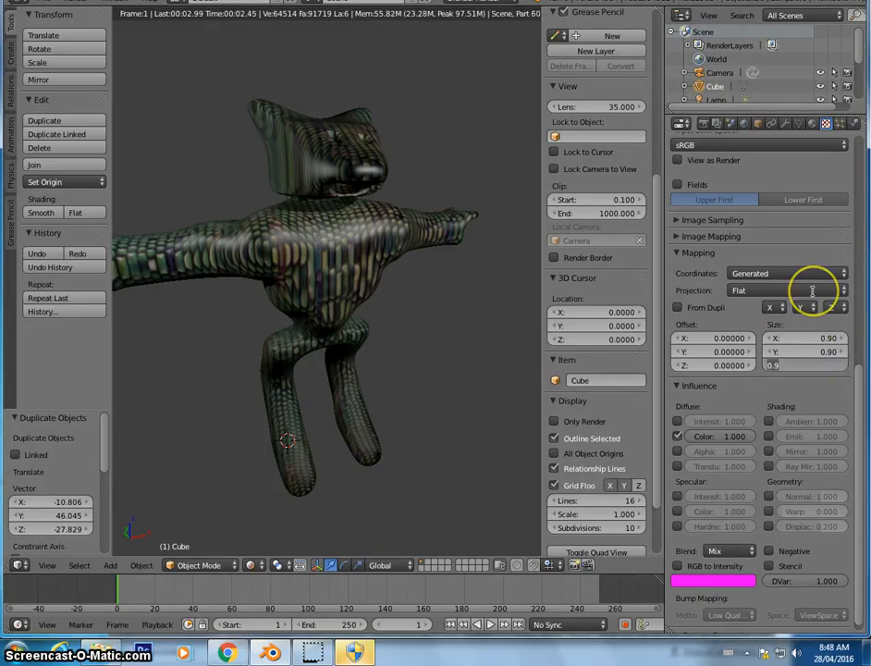
text(0.5)
click(835, 357)
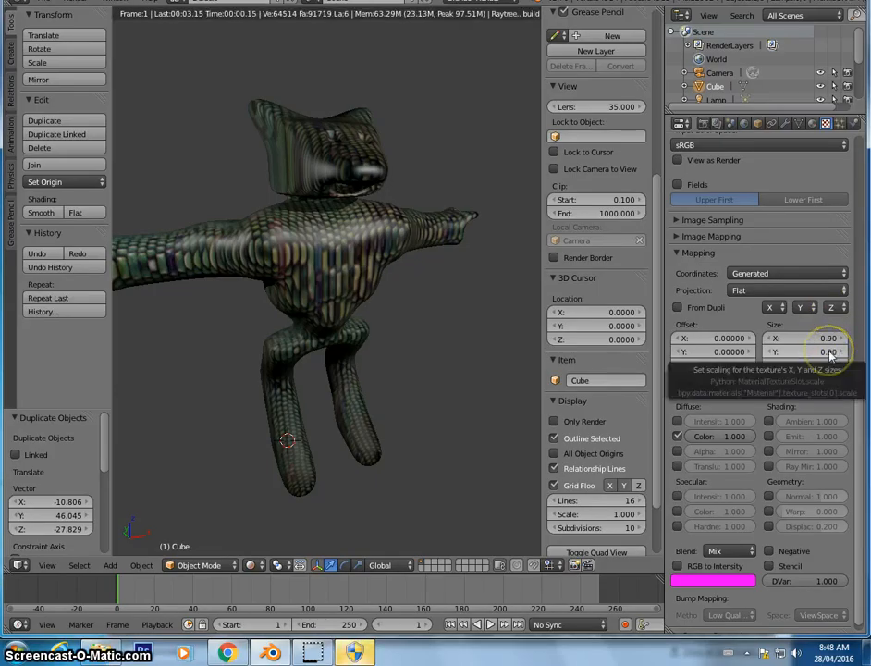
click(827, 352)
text(0.5)
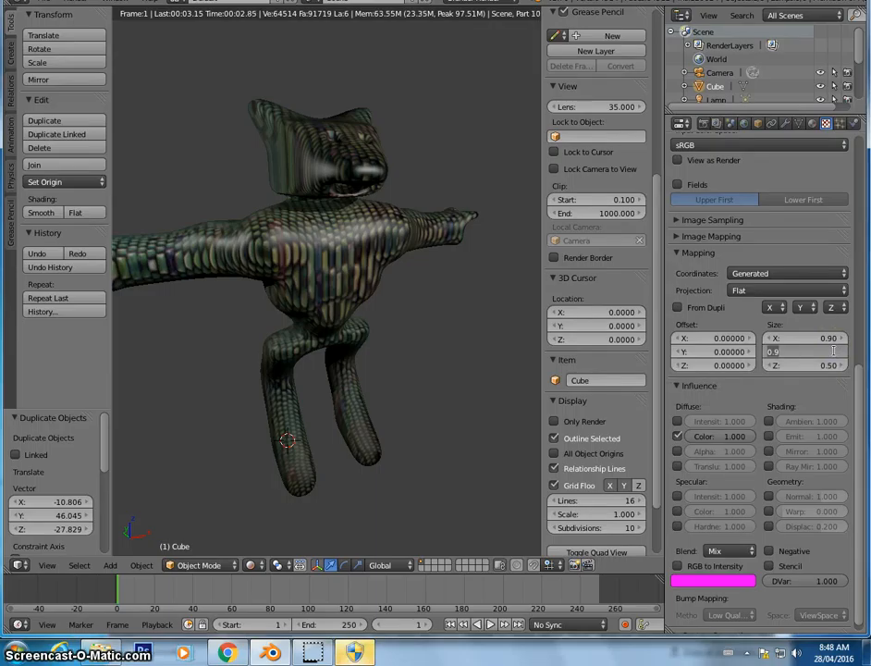
click(836, 348)
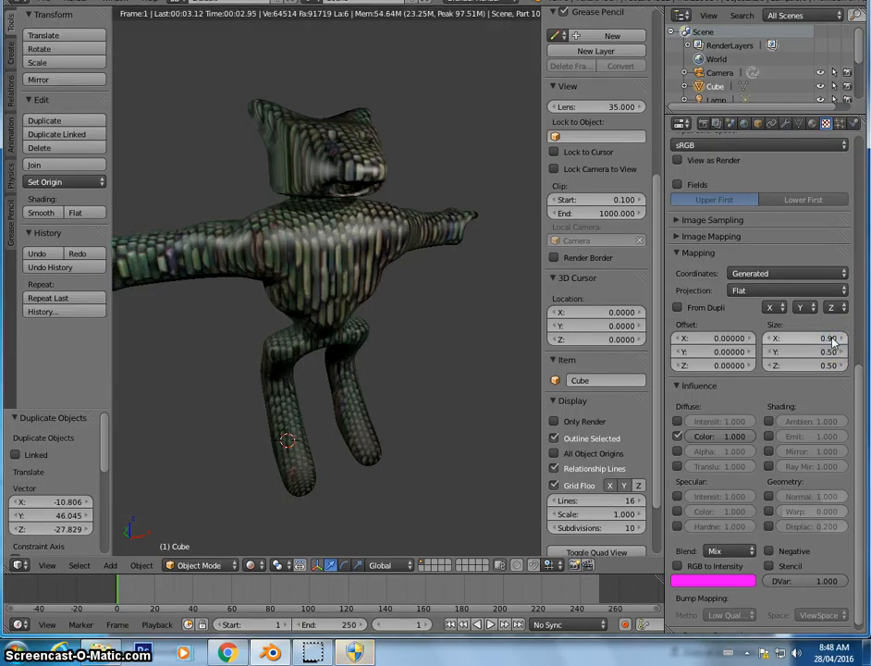
click(834, 340)
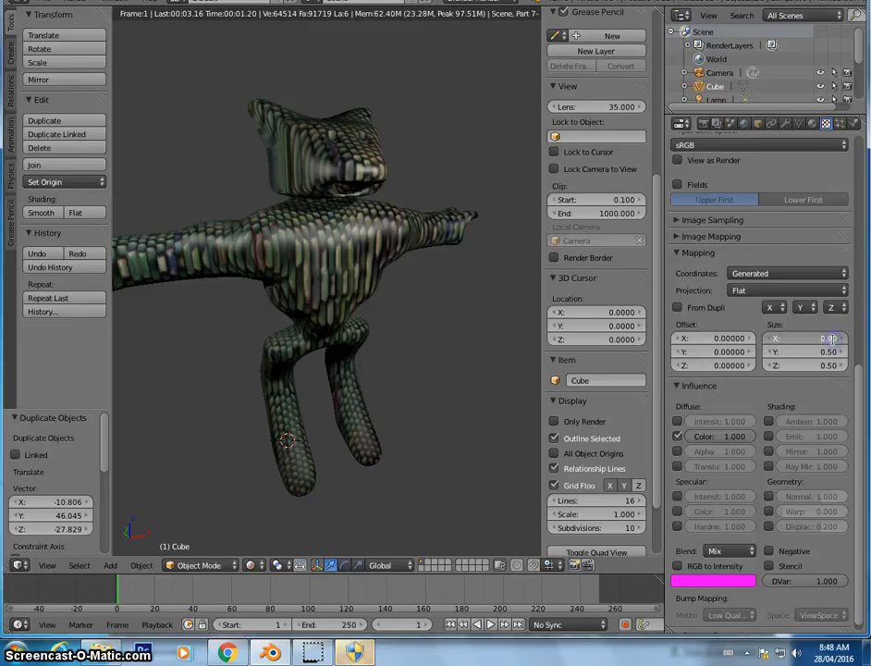
text(0)
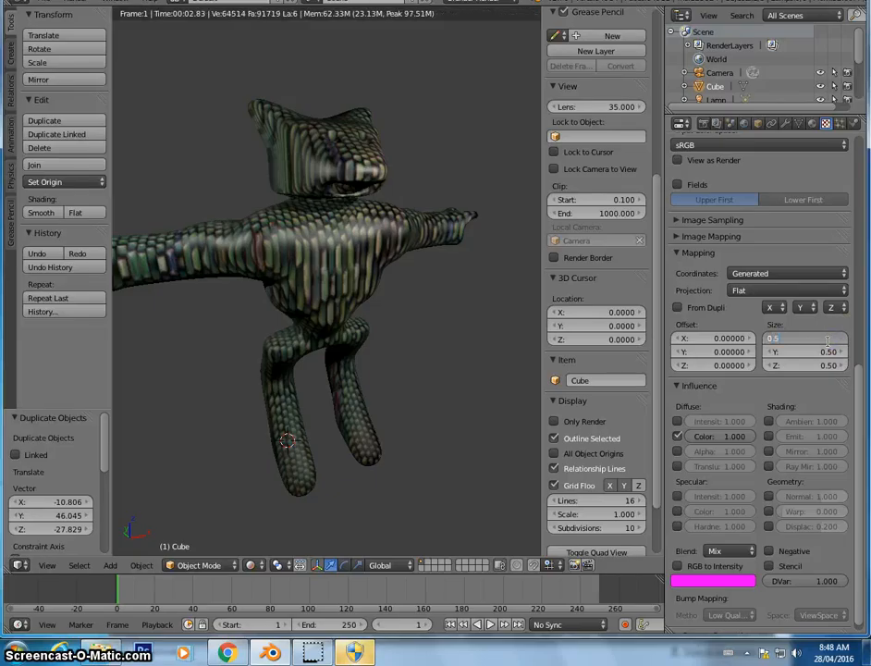
text(.5)
click(816, 353)
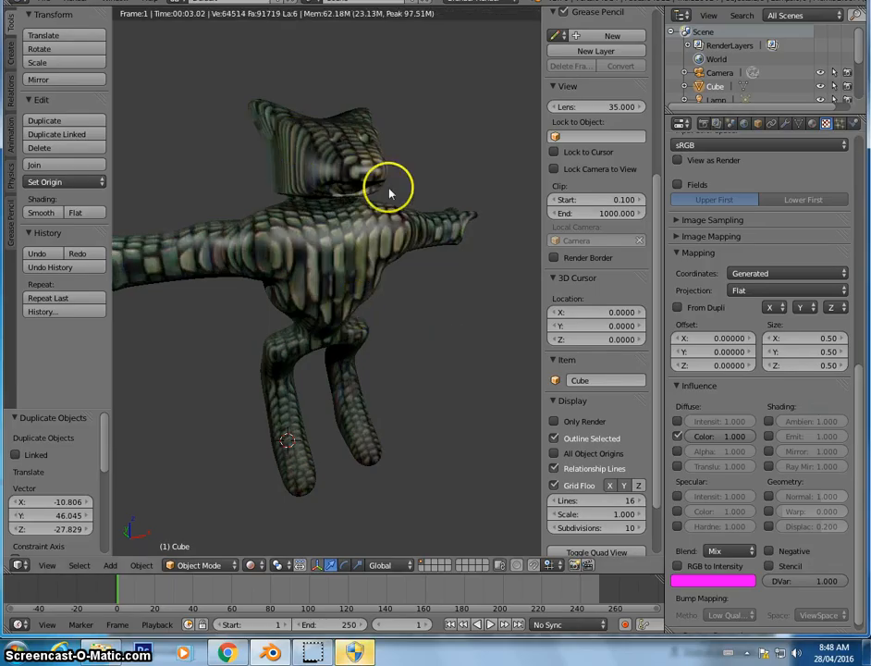
mouse_move(329, 282)
middle_down()
mouse_move(334, 270)
mouse_move(316, 265)
middle_up()
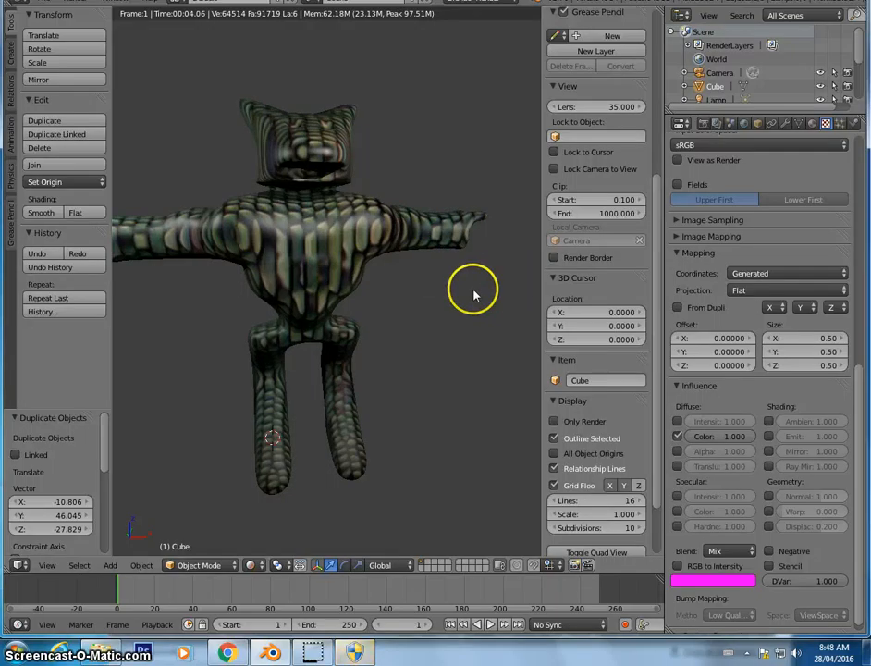
Step: Set the texture mapping size back to 1.00 on the X, Y and Z axes
click(826, 340)
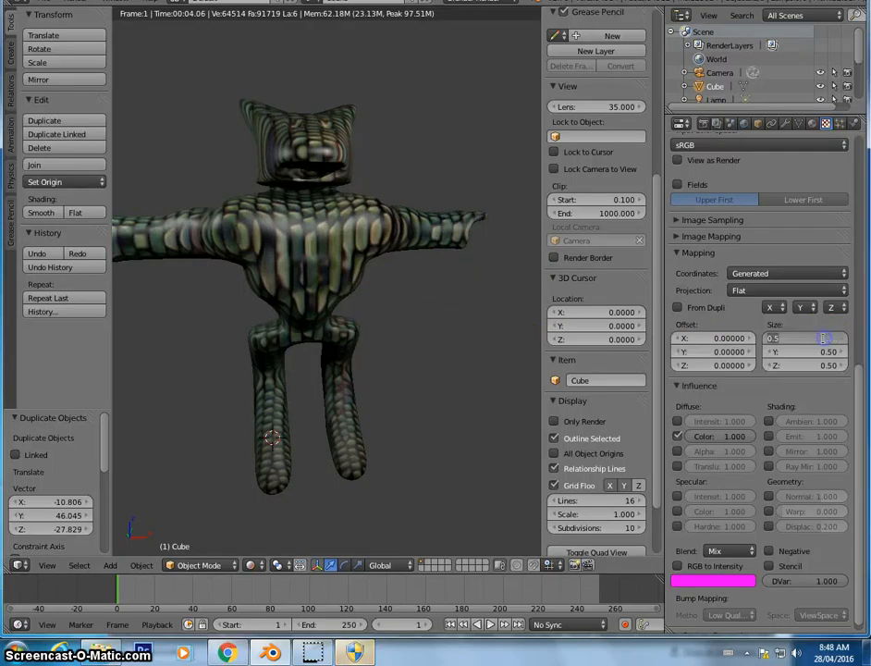
text(1)
key(Return)
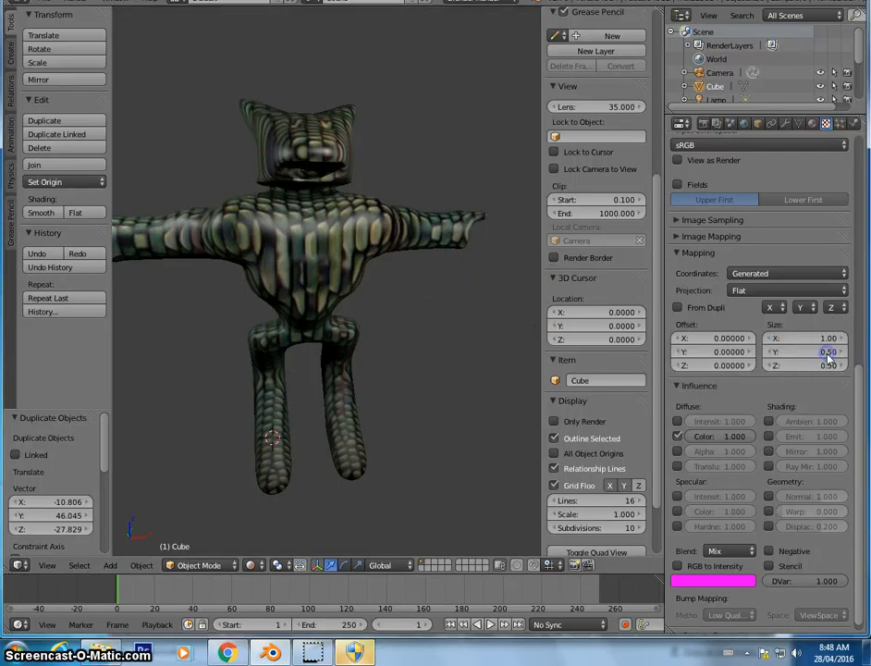
click(831, 352)
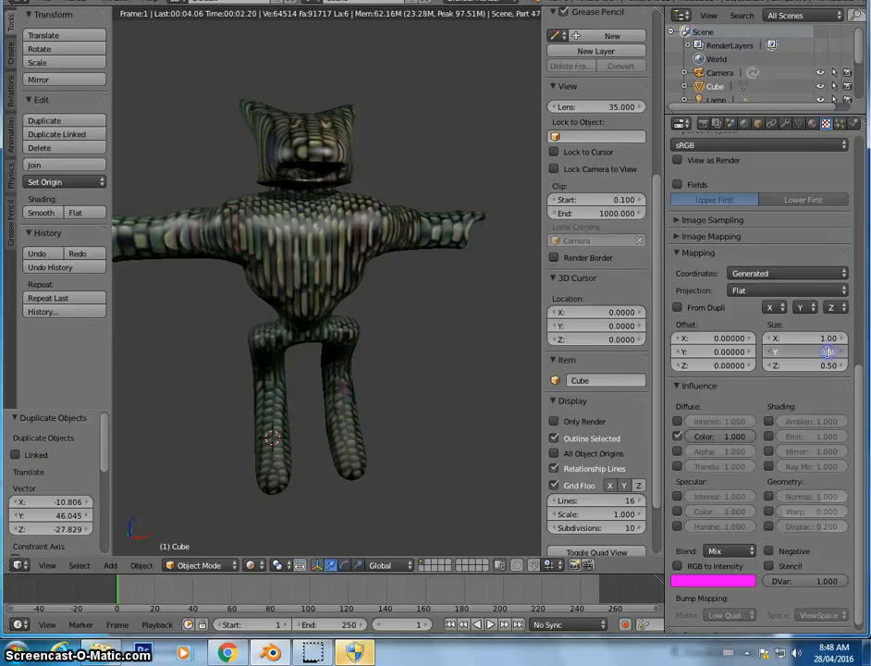
text(1)
key(Return)
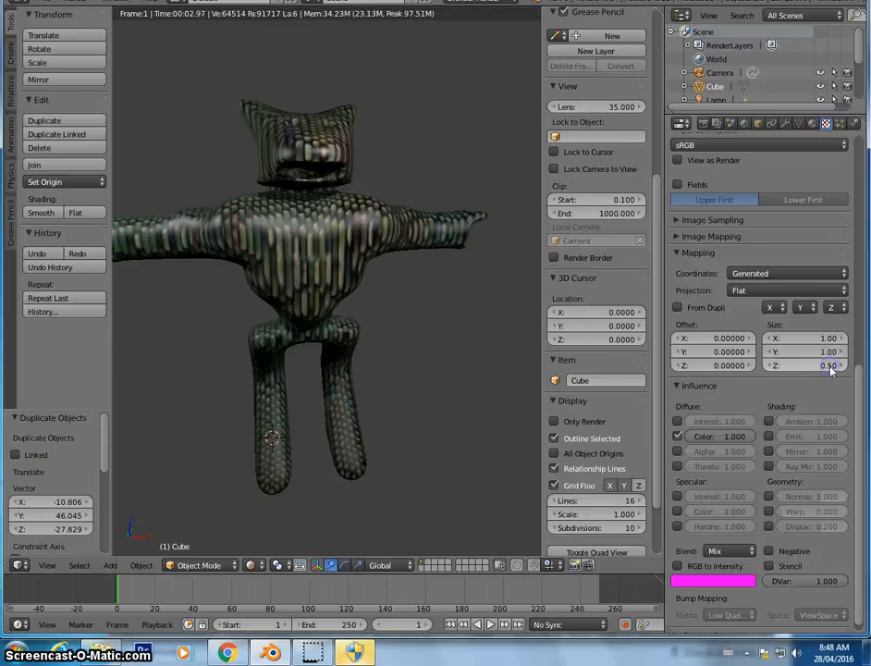
click(831, 367)
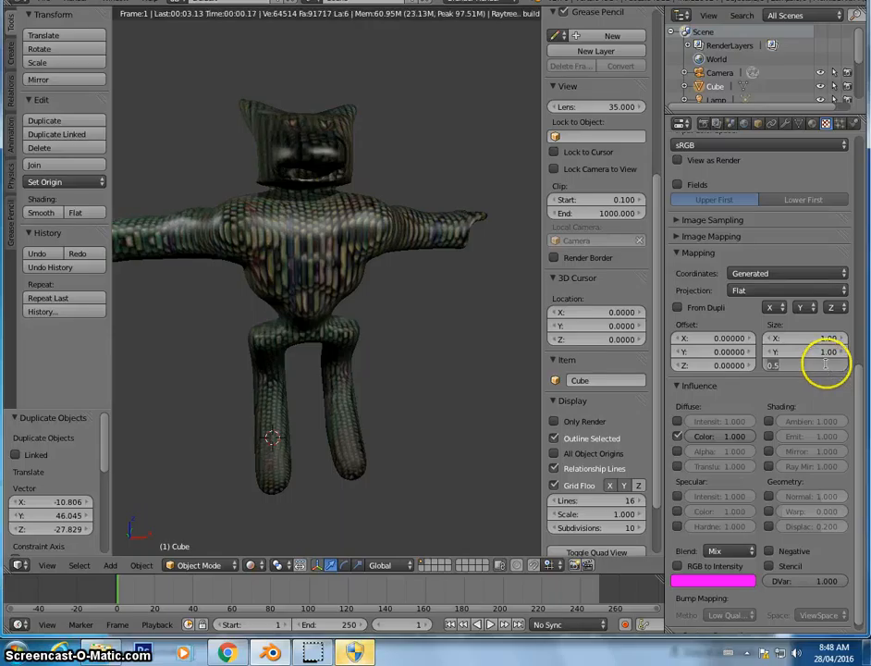
text(1)
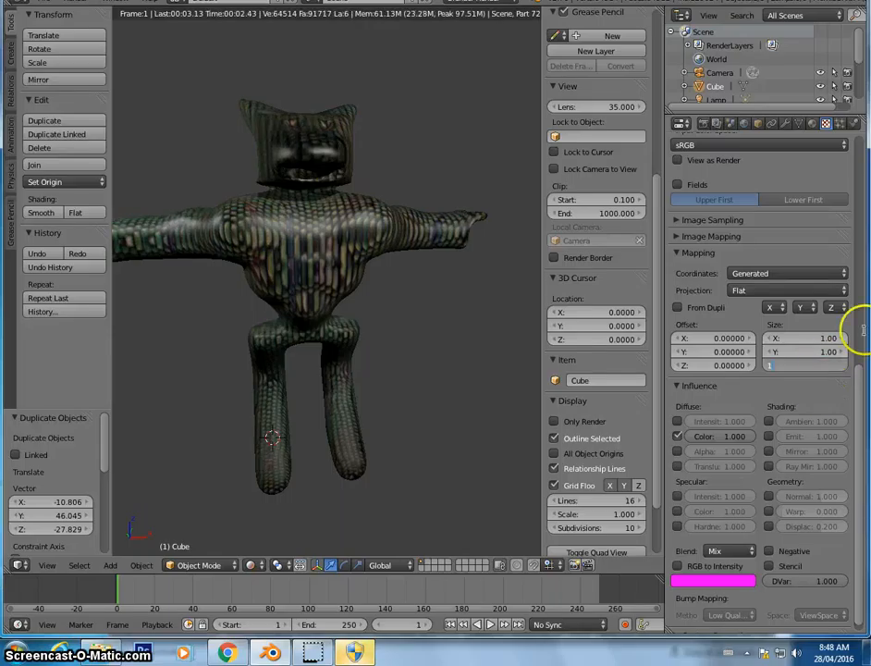
key(Return)
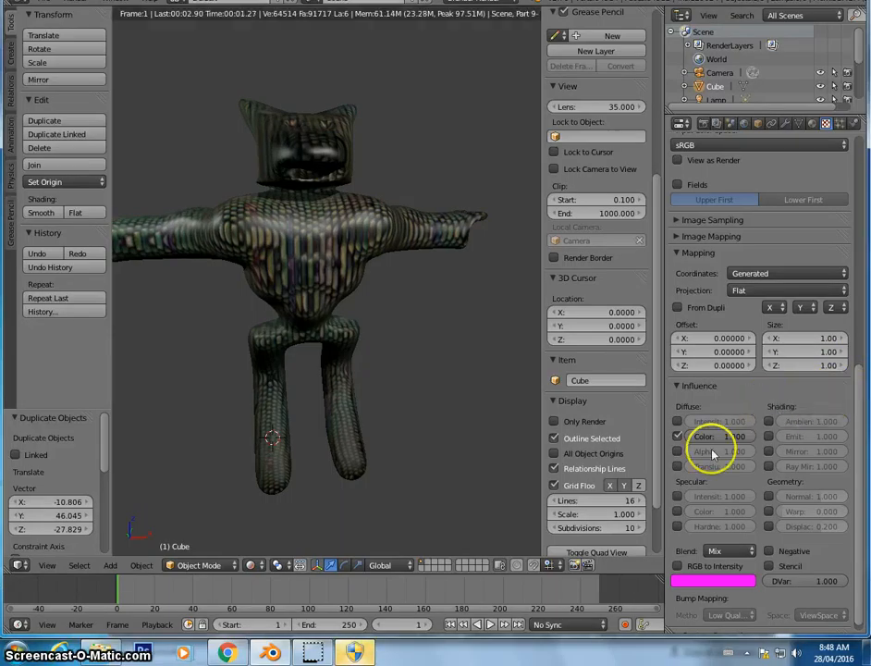
Step: Turn the texture's diffuse Color influence off and on again to compare the rendered character
click(678, 436)
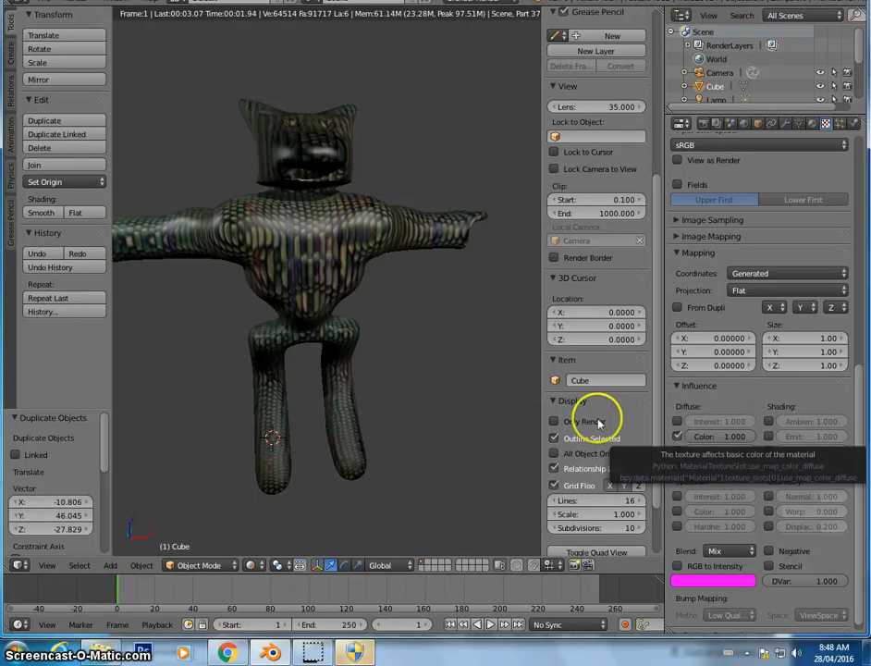
click(678, 436)
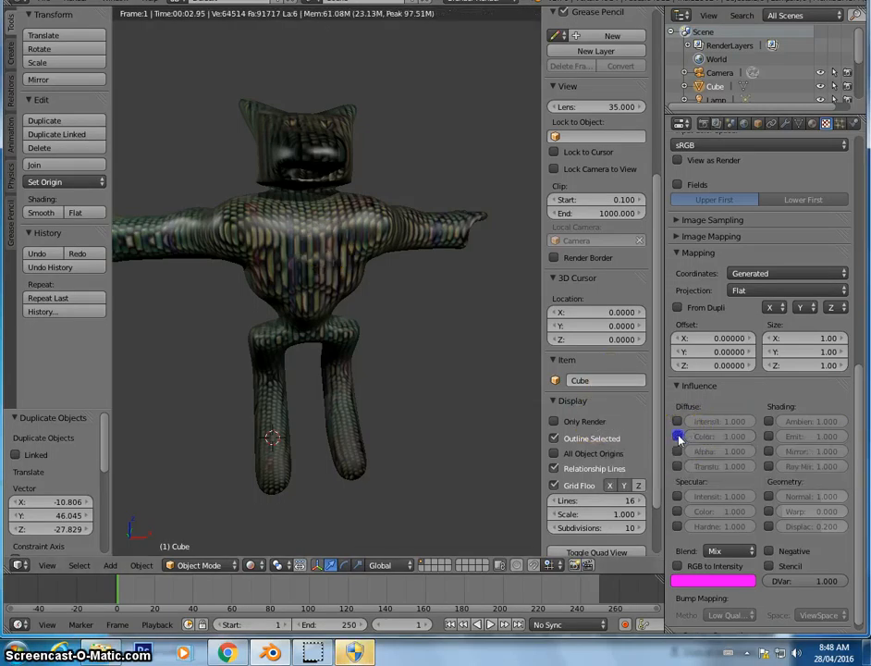
click(678, 437)
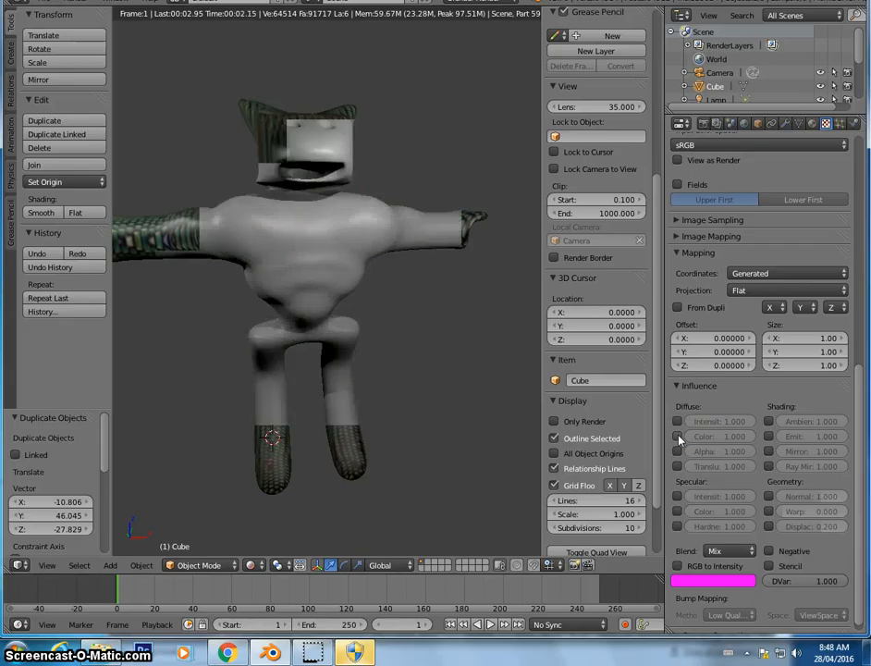
click(678, 437)
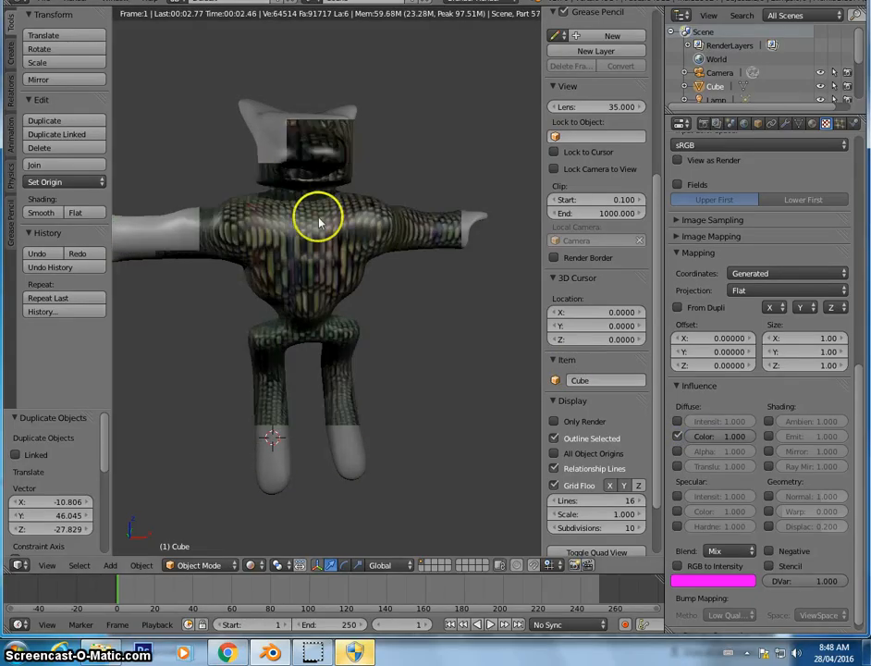
Step: Enable the texture's Normal geometry influence, inspect the bumpy scales up close, and toggle the influence off and on to compare
click(769, 496)
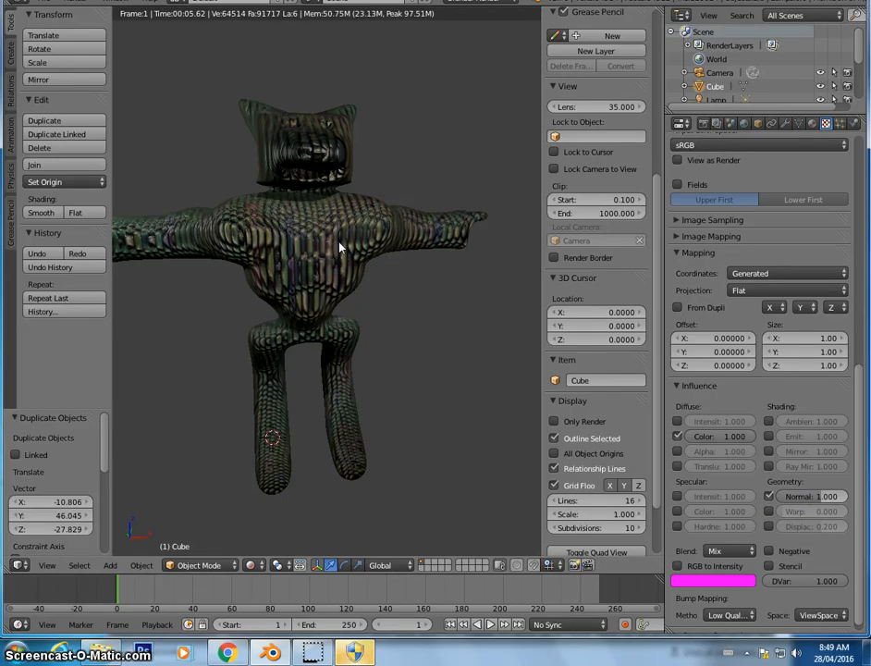
middle_drag(288, 209, 305, 213)
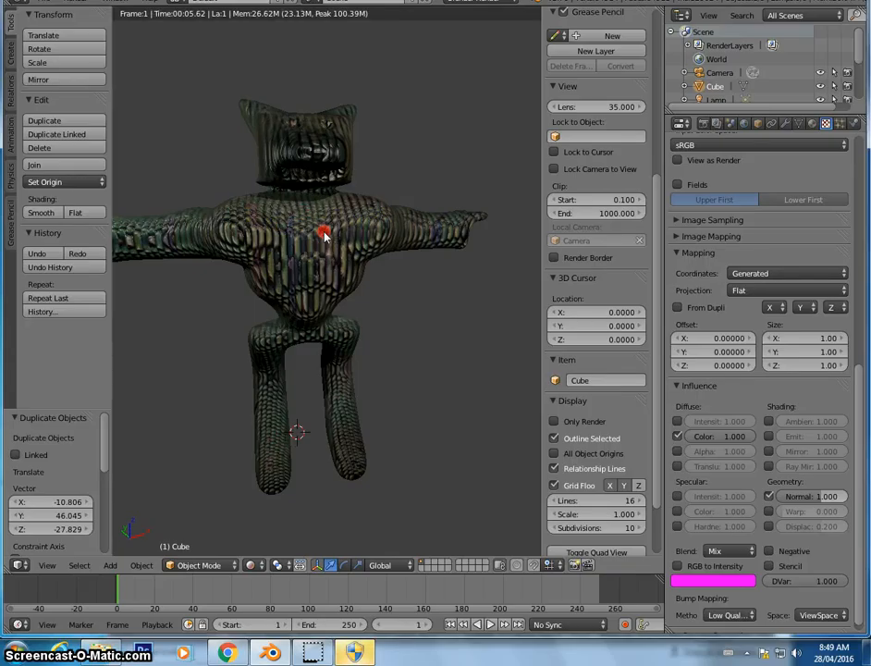
middle_drag(323, 236, 284, 229)
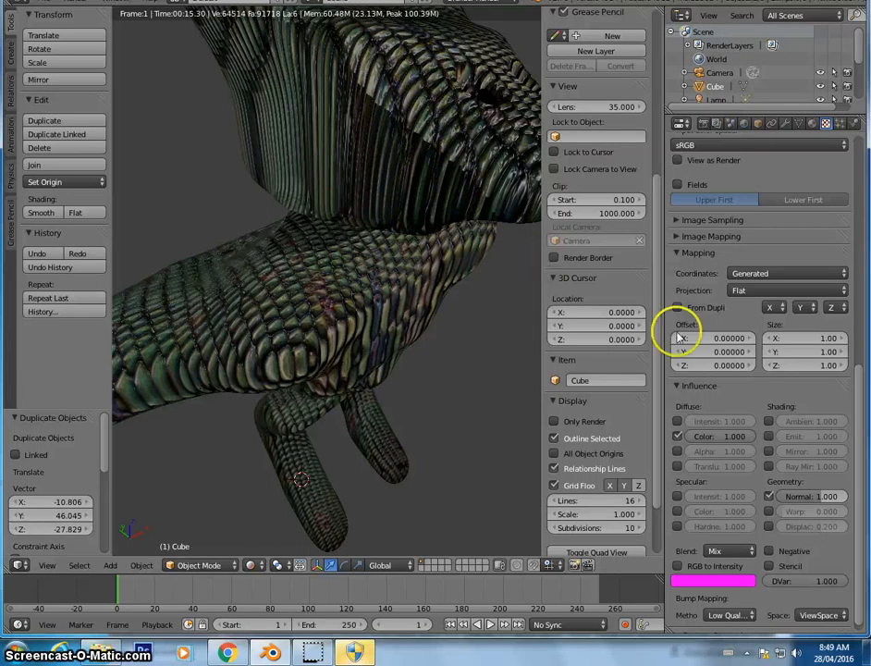
click(768, 496)
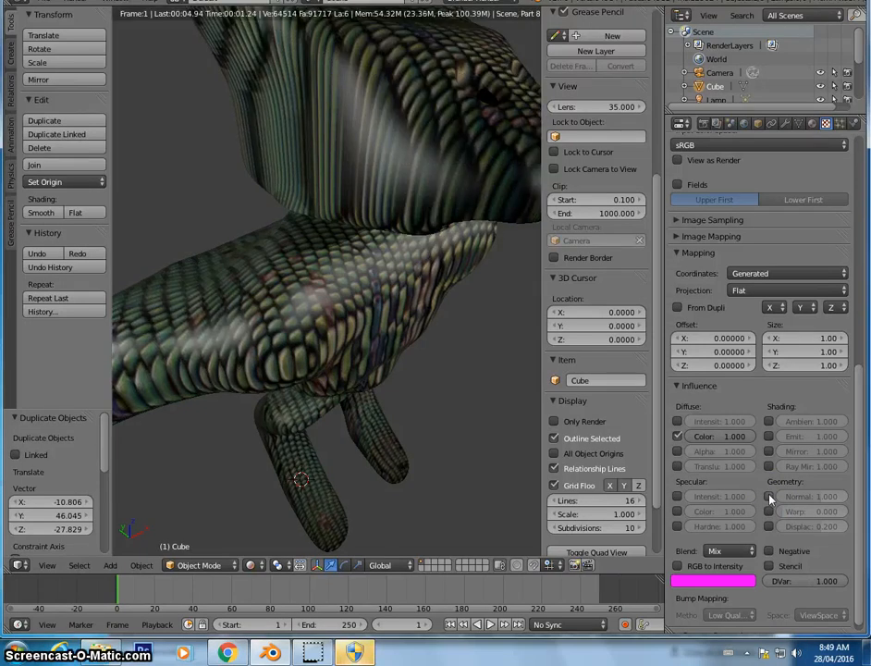
click(768, 497)
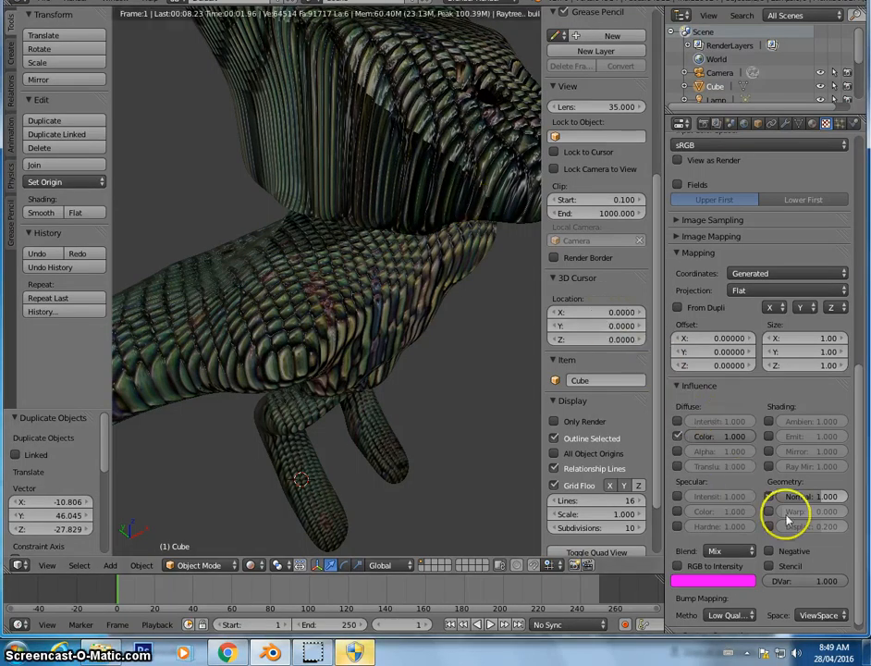
Step: Turn off the texture's diffuse Color influence and view the whole character in Solid and Rendered shading to judge the bump alone
click(677, 435)
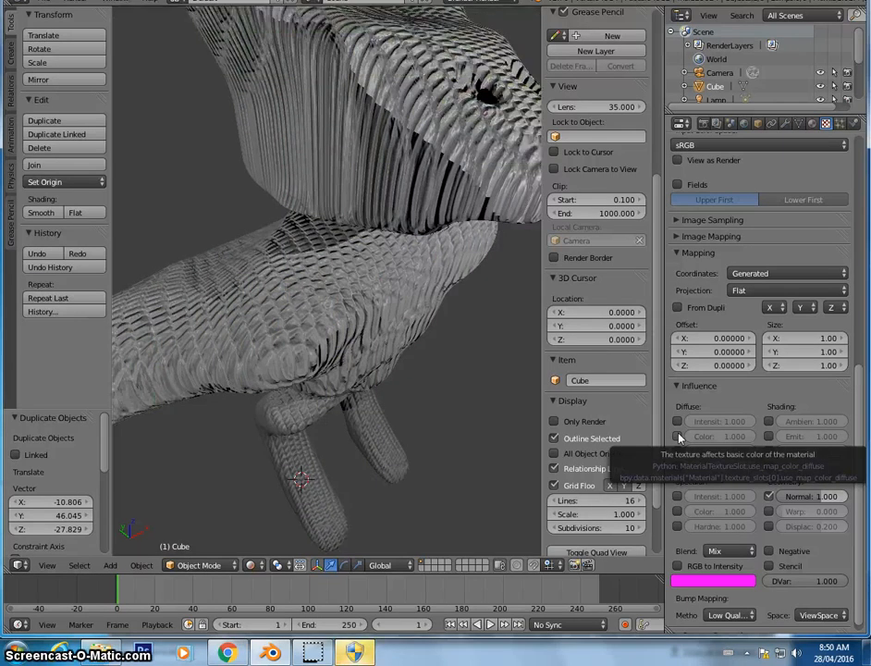
middle_drag(382, 272, 316, 226)
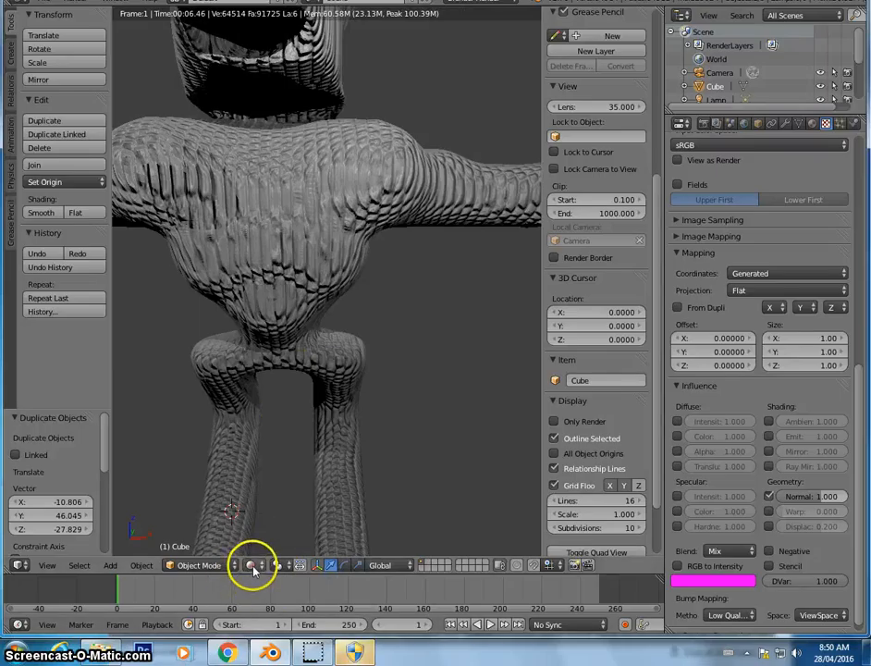
click(250, 565)
click(266, 506)
scroll(302, 363, down, 4)
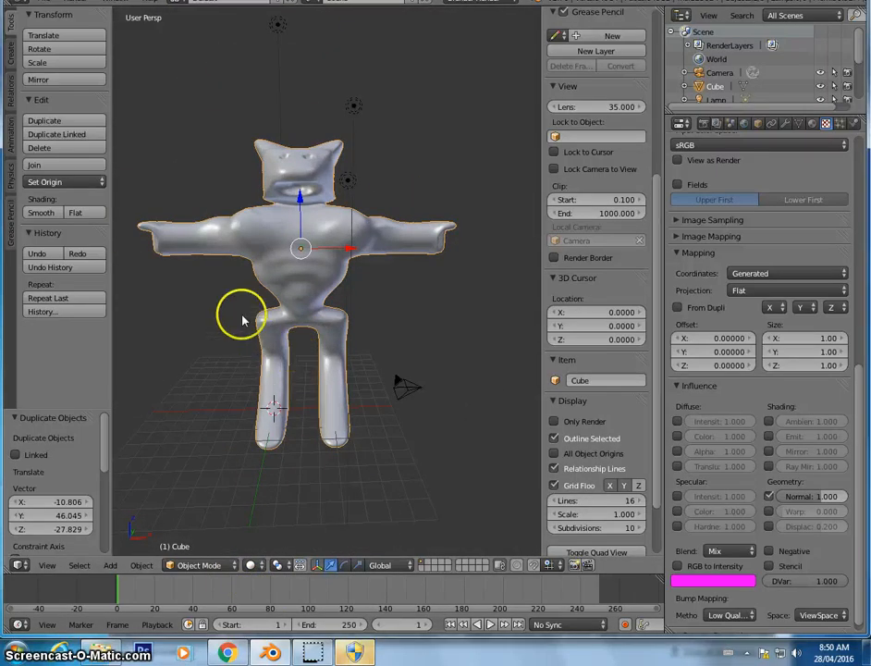
middle_drag(243, 316, 261, 328)
scroll(261, 330, up, 1)
click(249, 565)
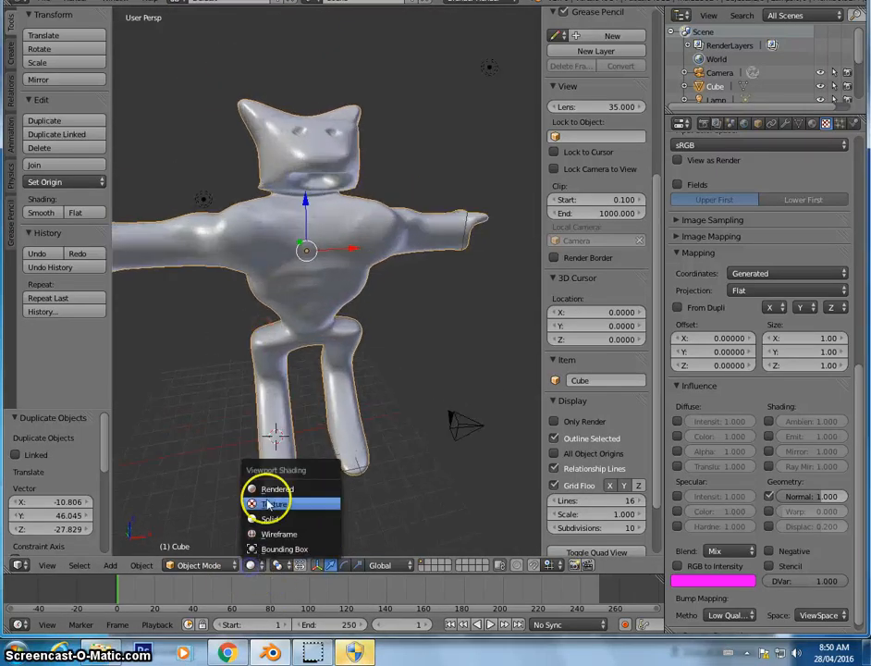
click(270, 490)
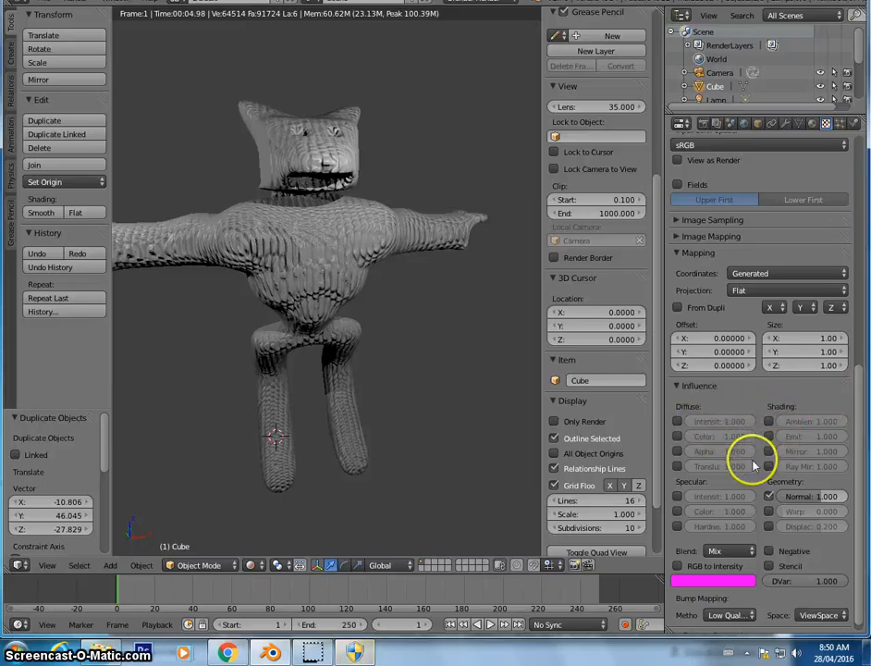
Step: Try the texture's Warp, Ambient and Emit influences one at a time, switching each off again after checking the render
click(769, 512)
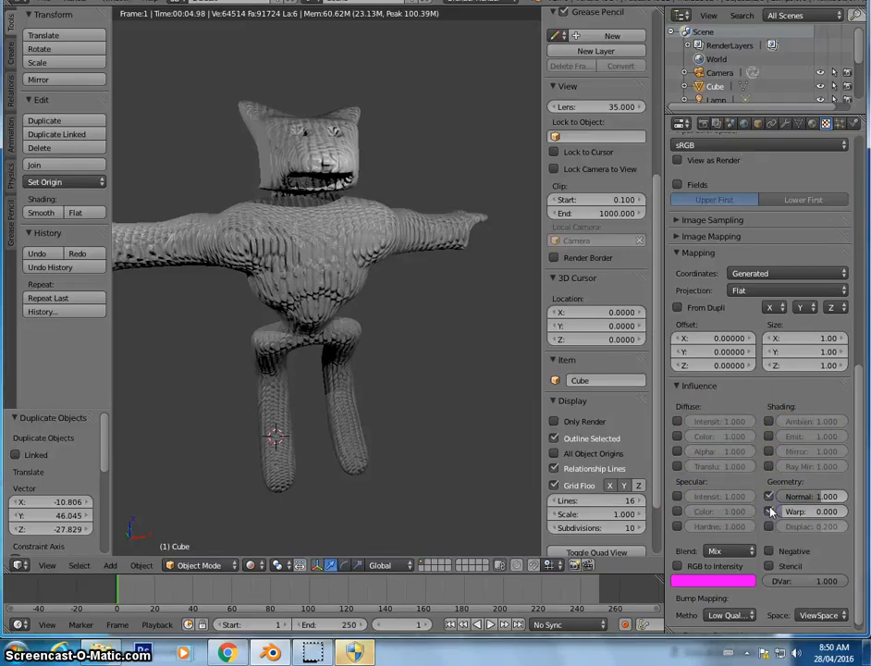
click(770, 511)
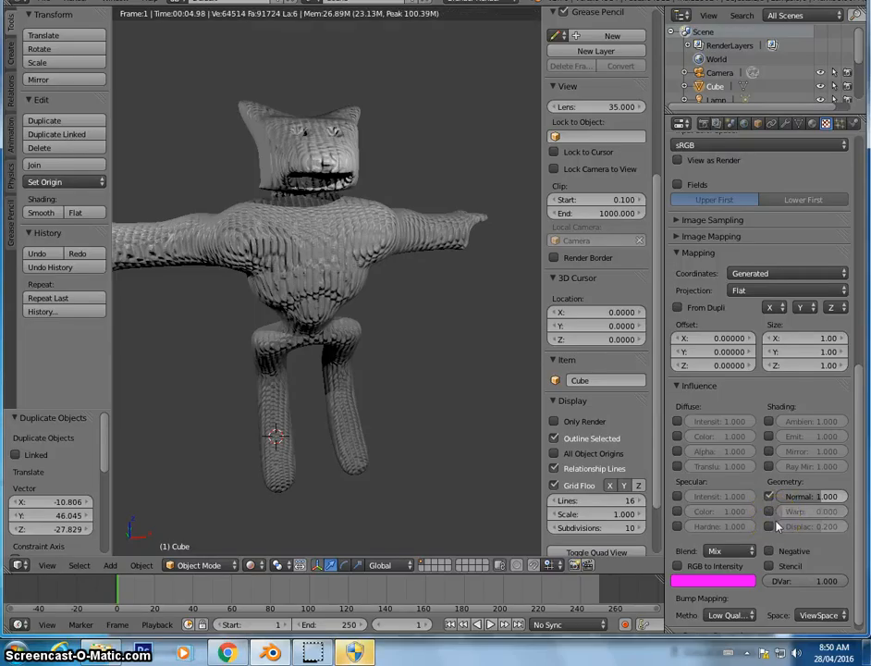
click(769, 421)
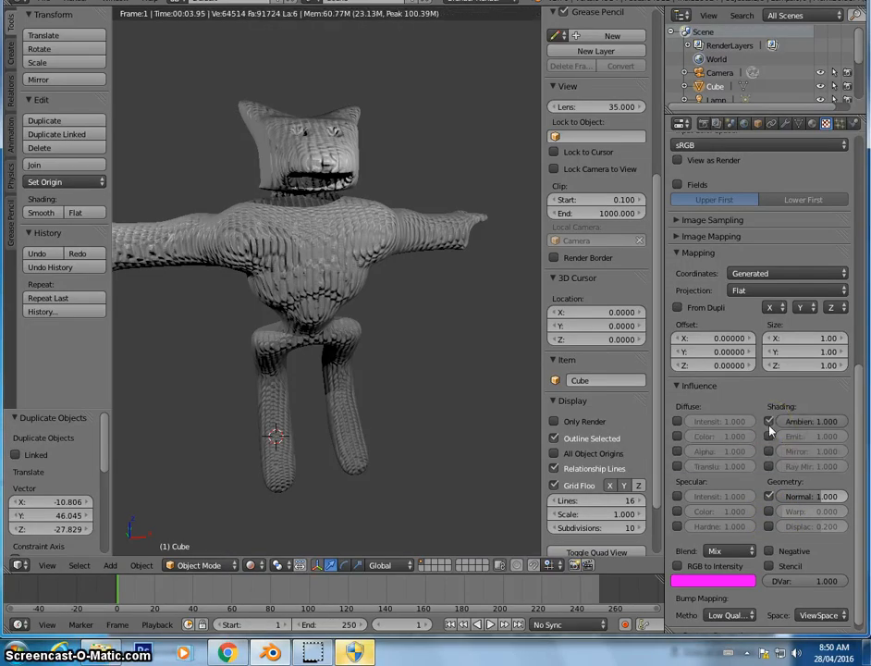
click(770, 421)
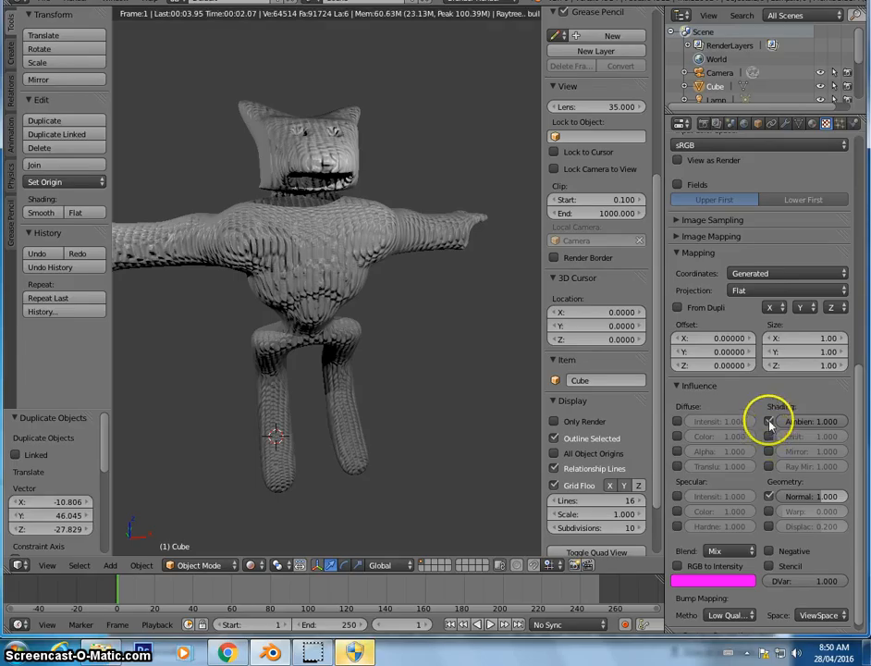
click(769, 421)
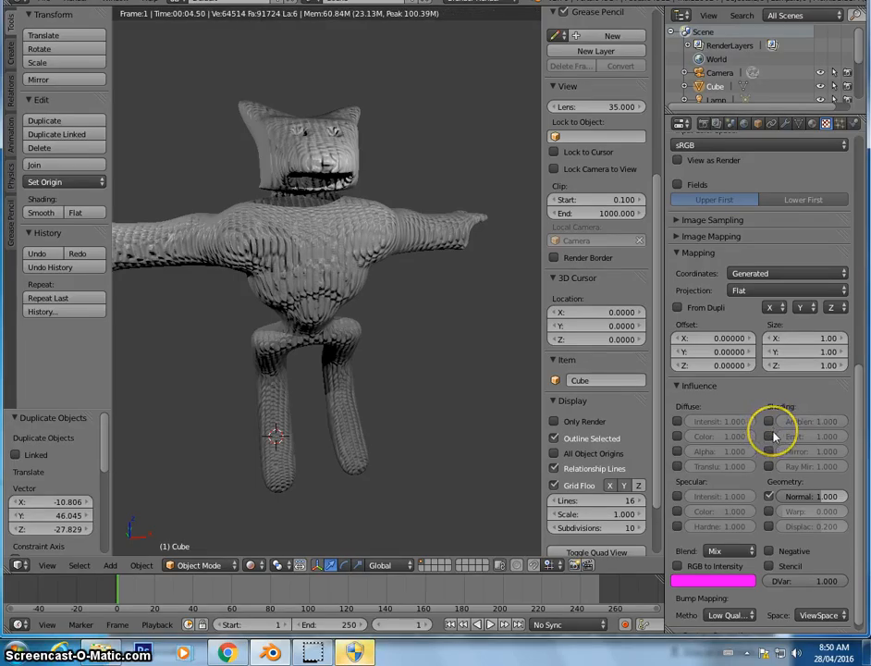
click(769, 436)
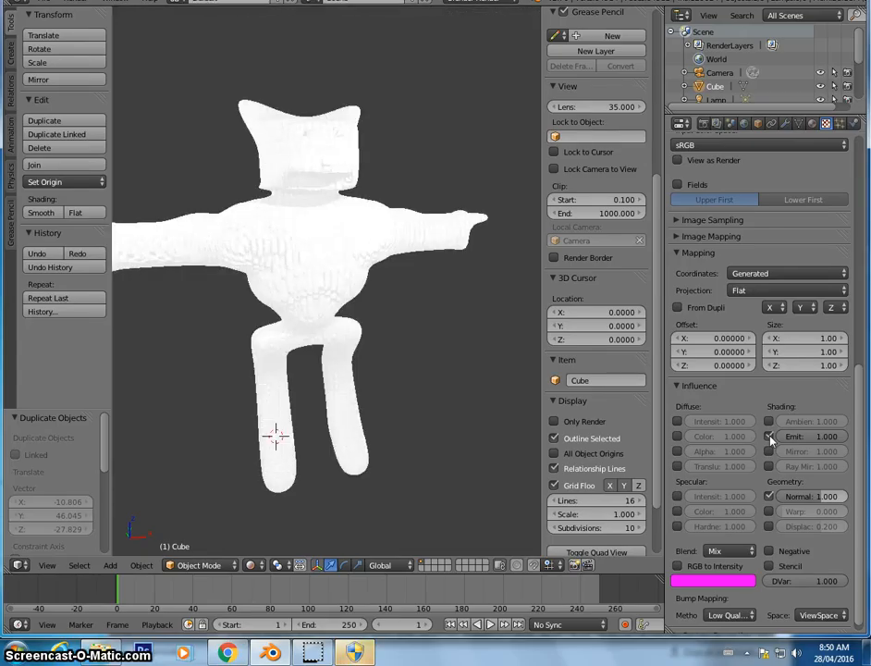
click(770, 437)
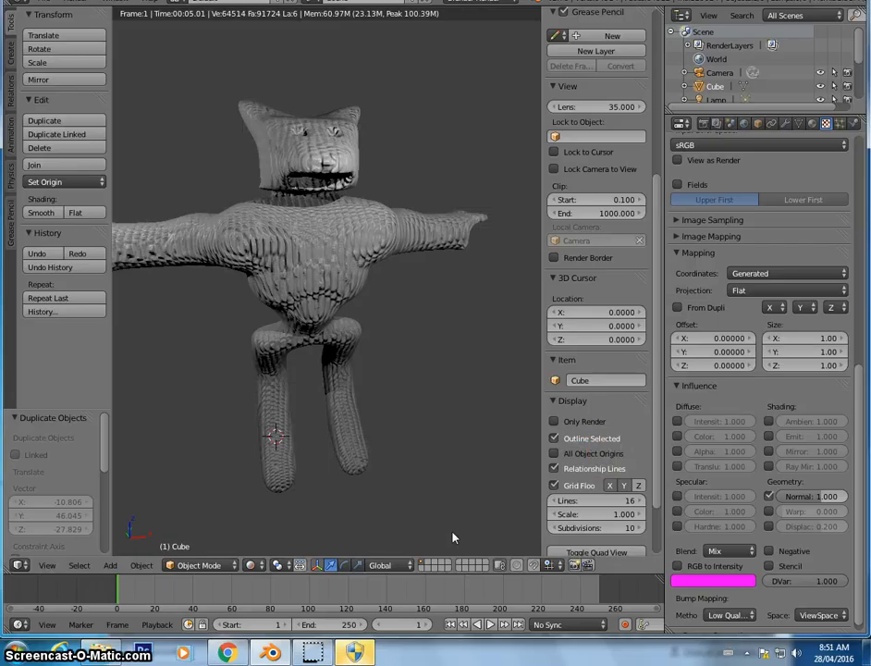
Step: Re-enable the texture's diffuse Color influence, check the coloured scales in the render, and return the viewport to Solid shading
click(679, 437)
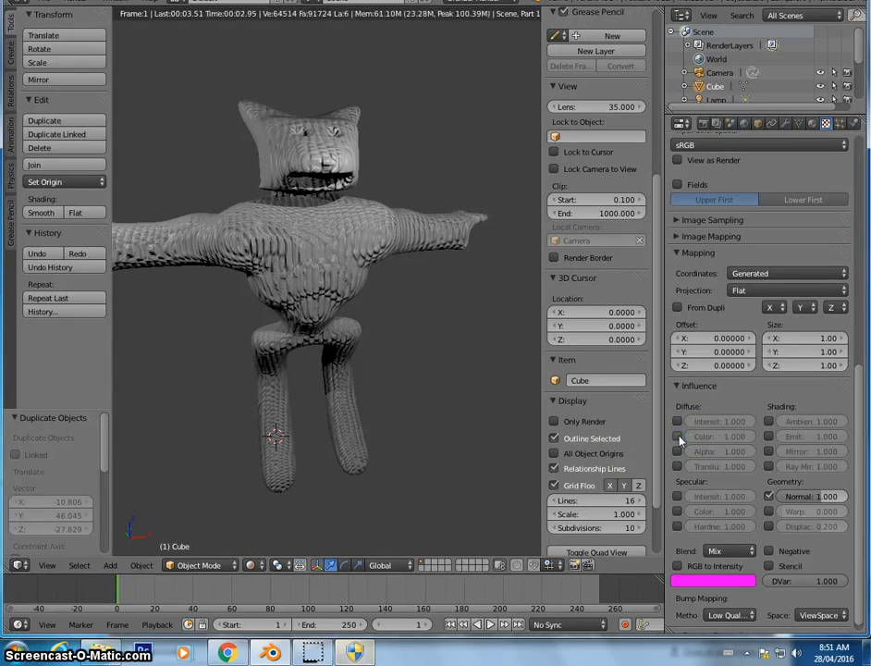
click(679, 438)
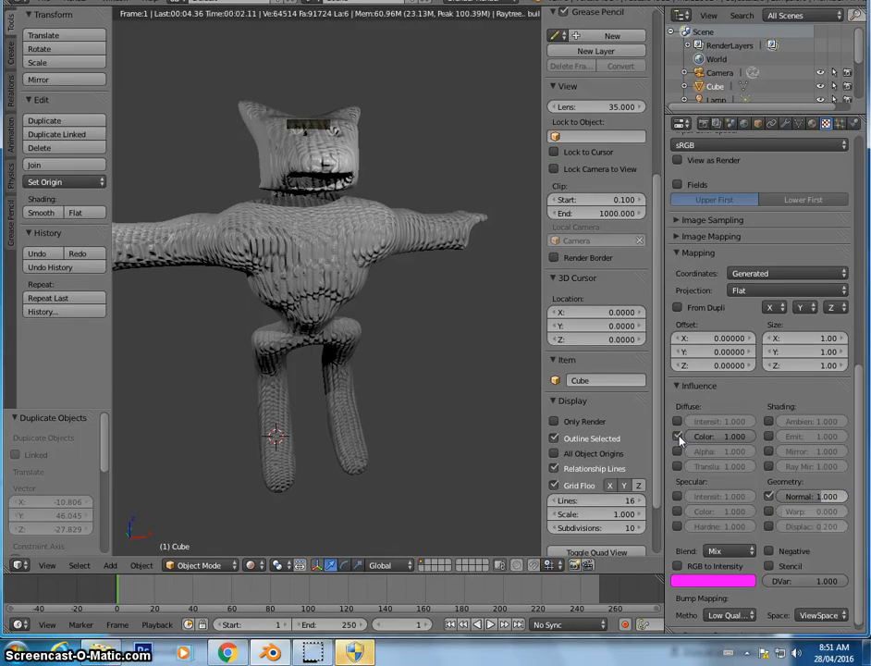
click(207, 566)
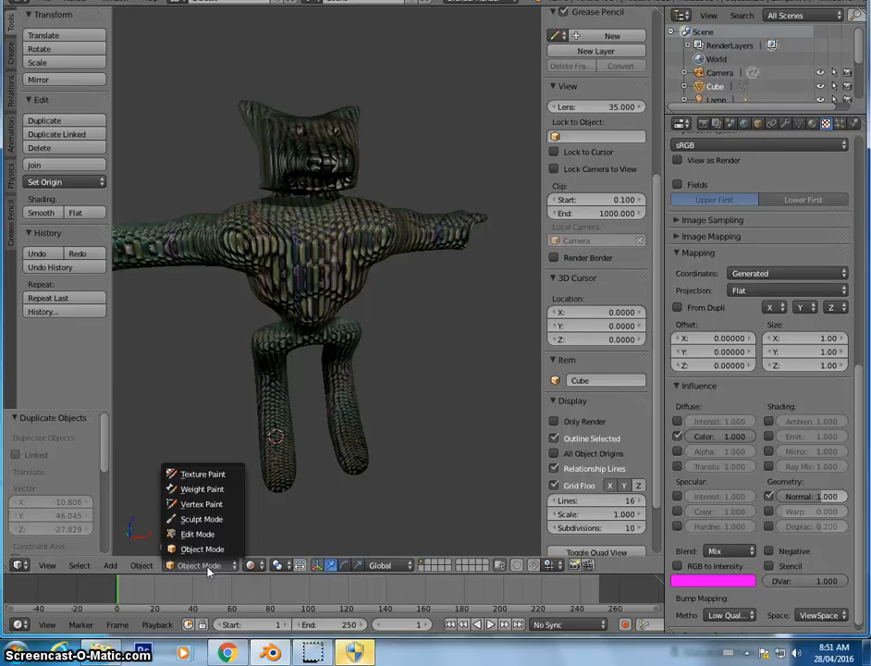
click(251, 565)
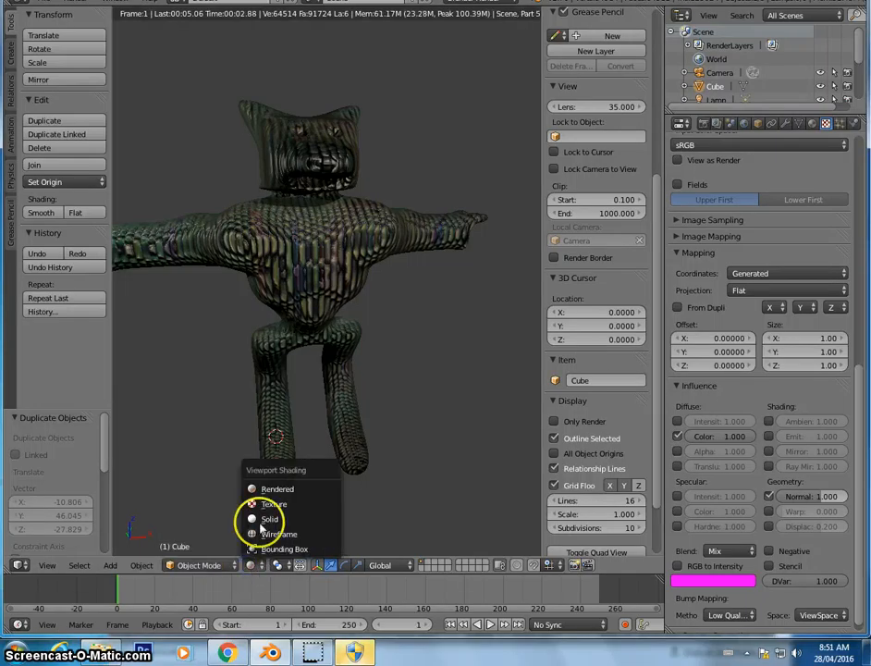
click(265, 520)
Step: Enter Edit Mode on the character in wireframe shading and box-select all of the head's geometry
mouse_move(301, 210)
middle_down()
mouse_move(239, 151)
mouse_move(436, 211)
mouse_move(495, 208)
mouse_move(241, 215)
mouse_move(282, 194)
mouse_move(273, 222)
mouse_move(261, 221)
middle_up()
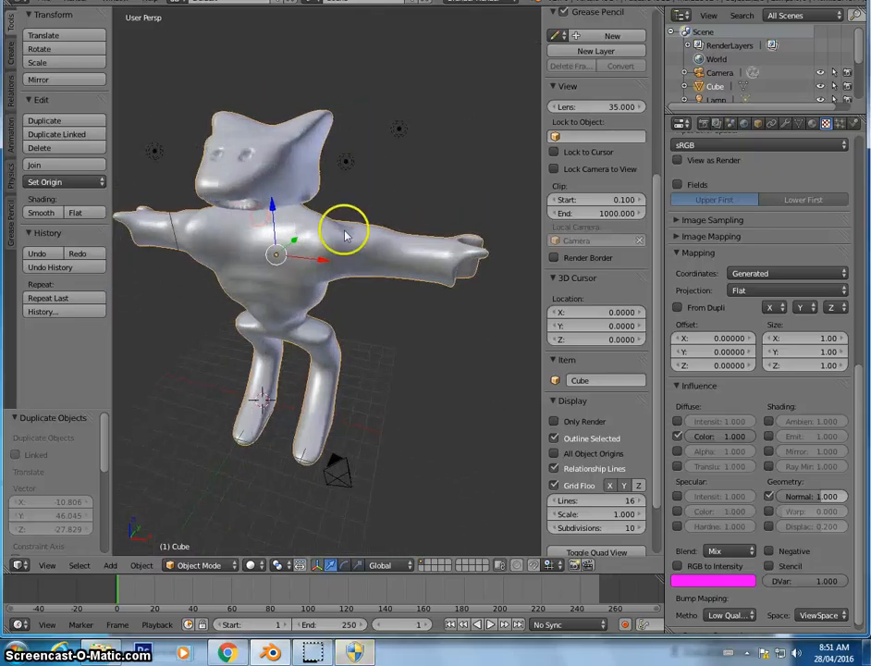
middle_drag(344, 235, 360, 215)
key(Tab)
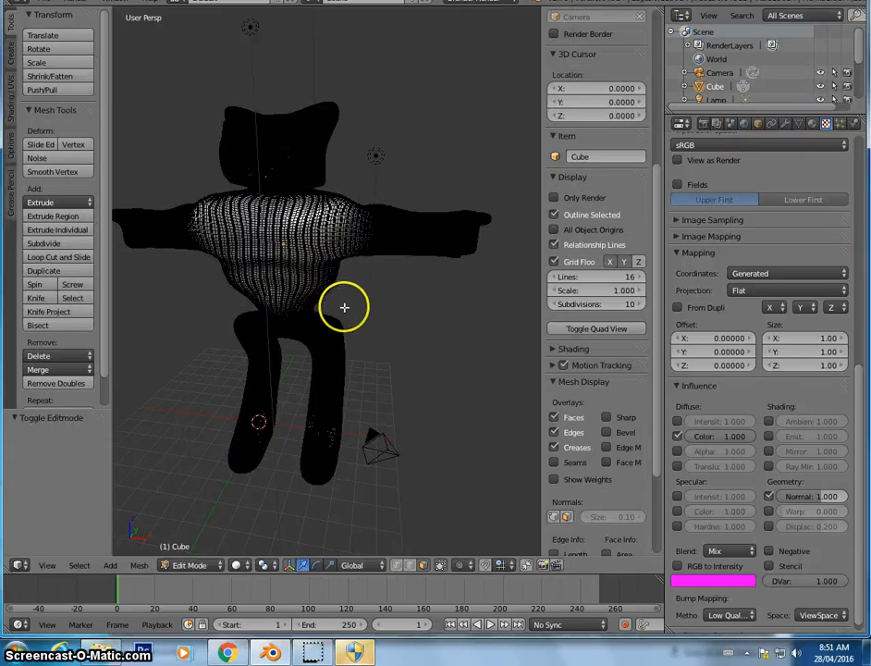
key(z)
mouse_move(258, 421)
middle_down()
mouse_move(261, 480)
mouse_move(263, 430)
middle_up()
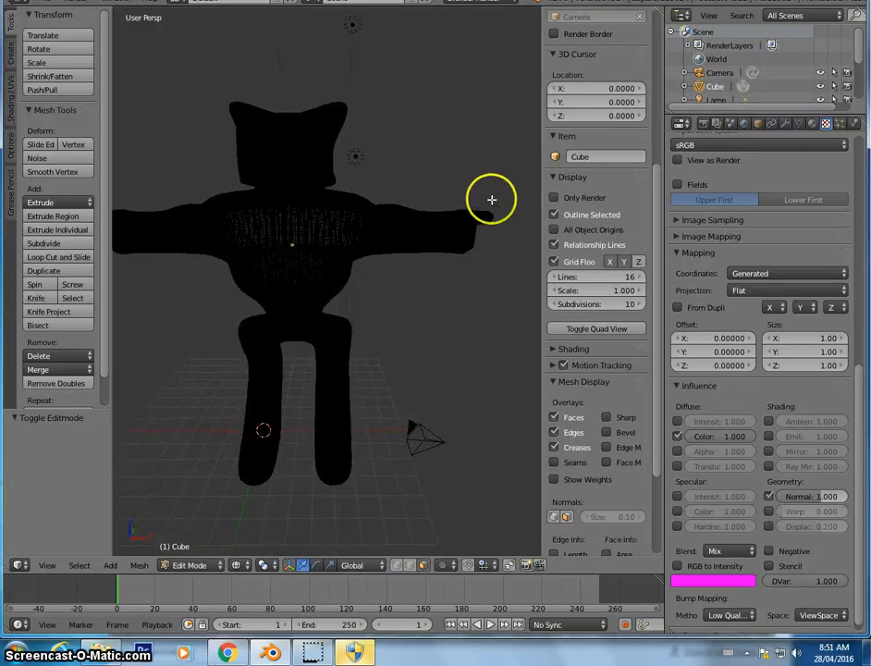
middle_drag(340, 157, 347, 185)
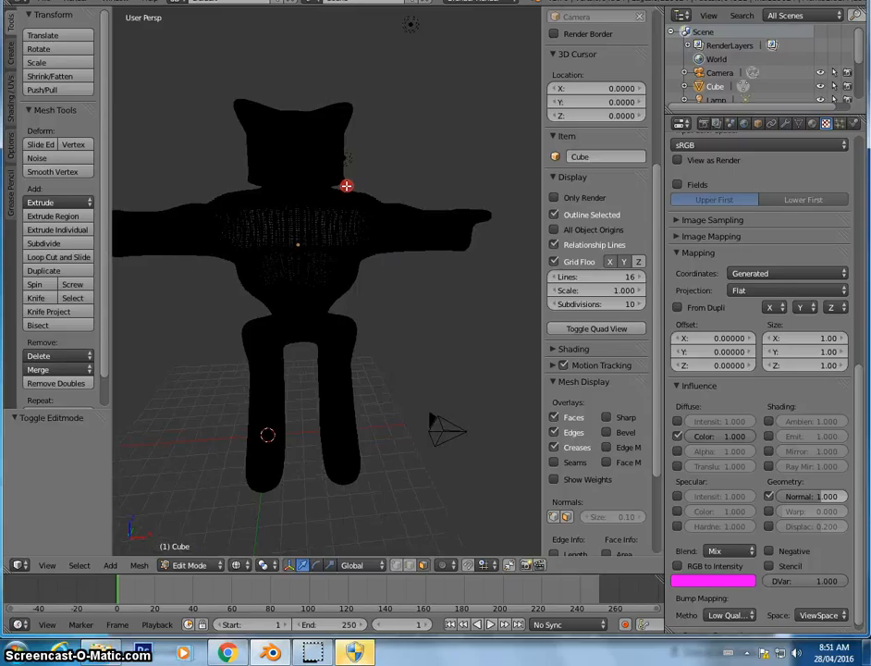
drag(221, 59, 378, 182)
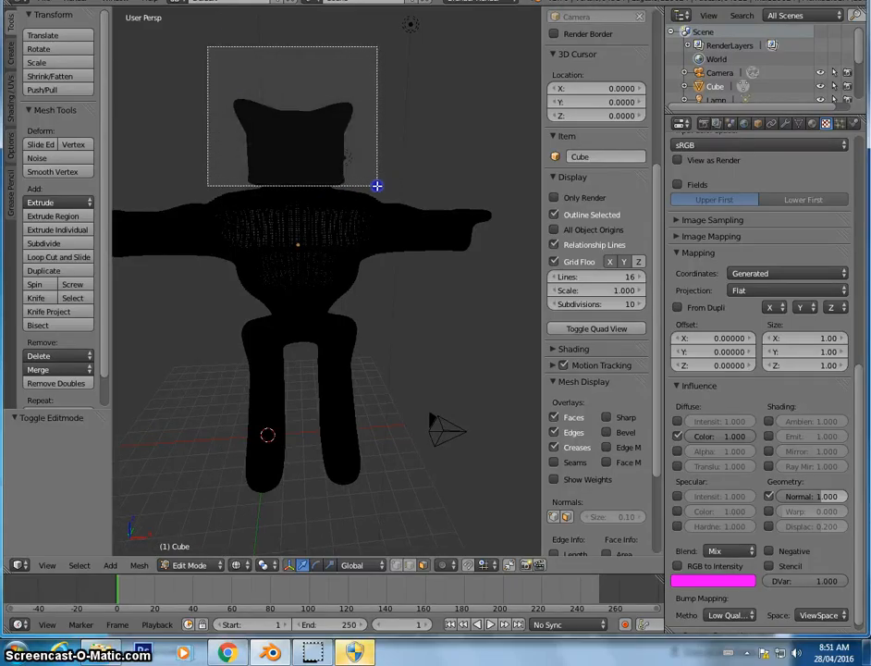
drag(377, 186, 376, 185)
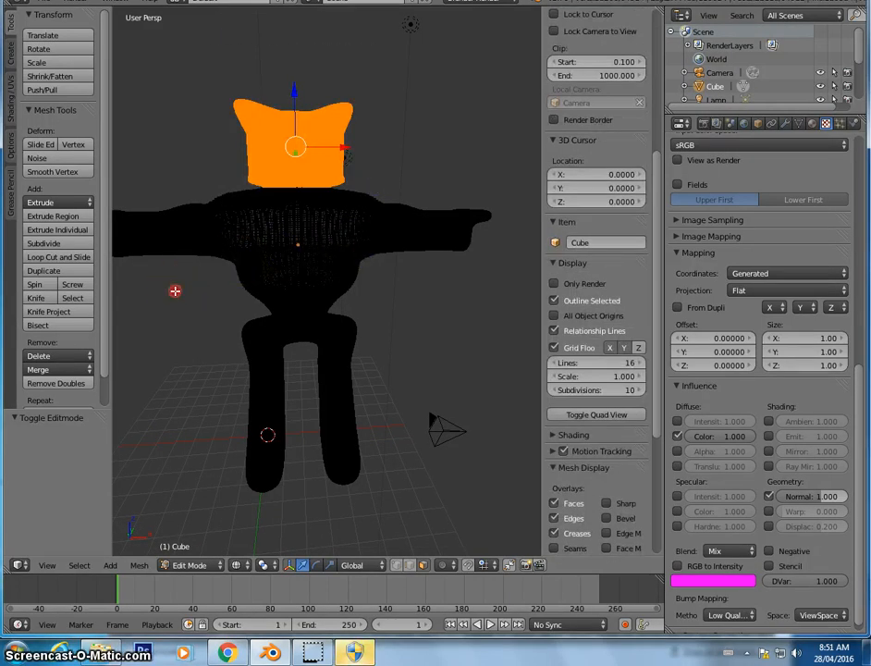
Step: Add a second material slot with a new material and set its diffuse colour to blue (R 0.000, G 0.024, B 0.800)
middle_drag(175, 291, 242, 301)
click(812, 123)
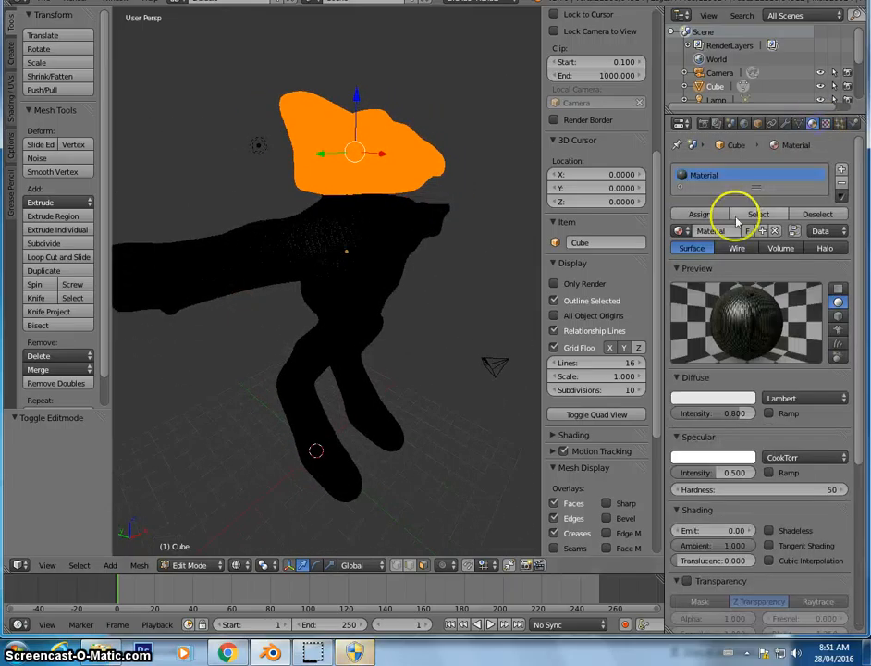
click(841, 170)
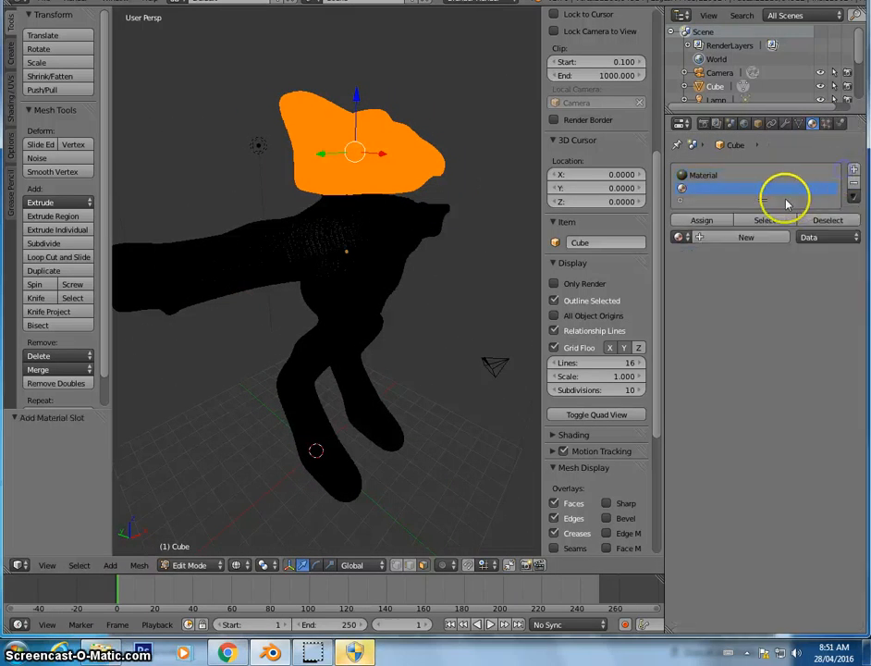
click(711, 240)
click(724, 400)
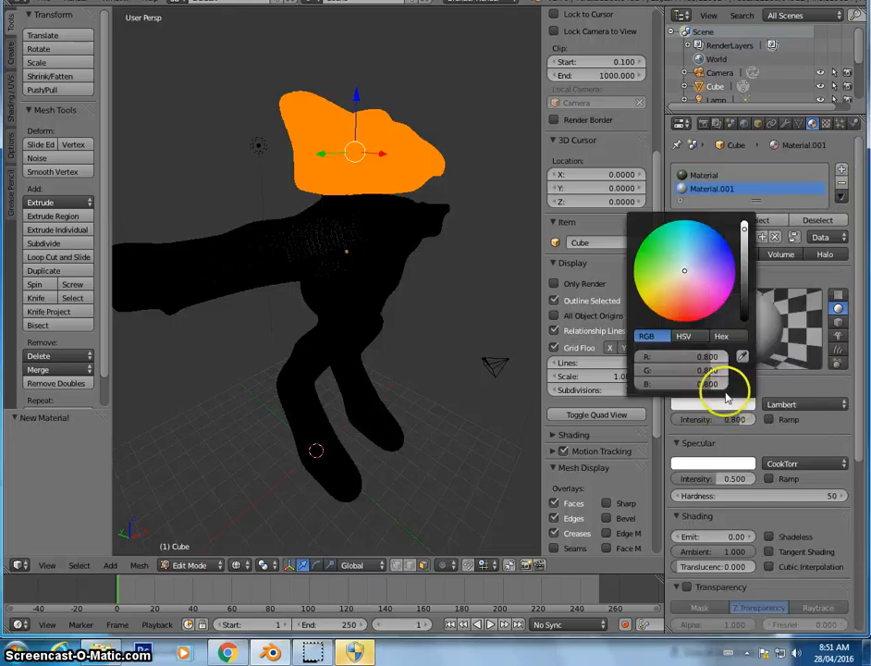
click(710, 266)
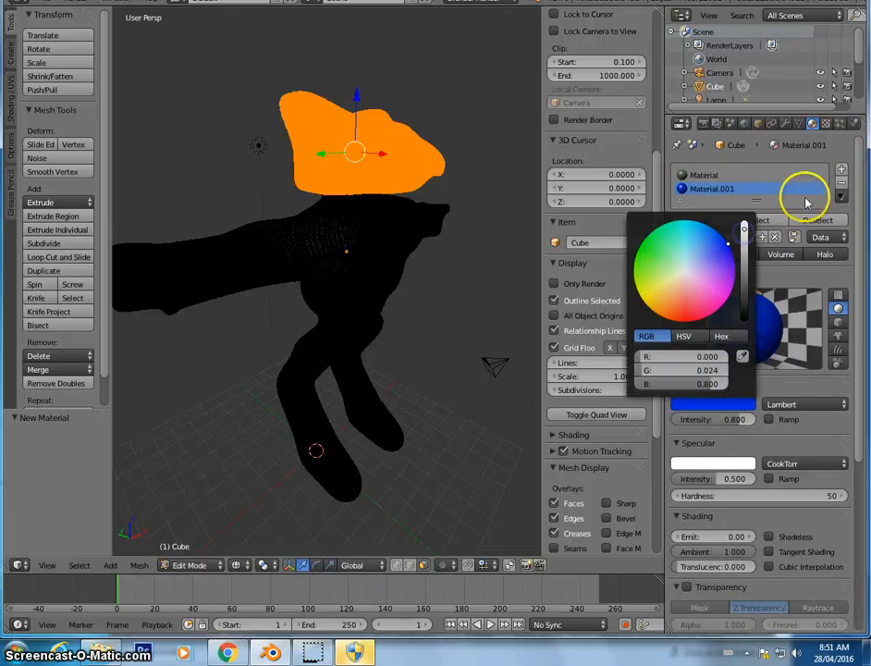
Step: Assign the blue material to the selected head, return to Object Mode, and inspect the character in Rendered shading
click(709, 220)
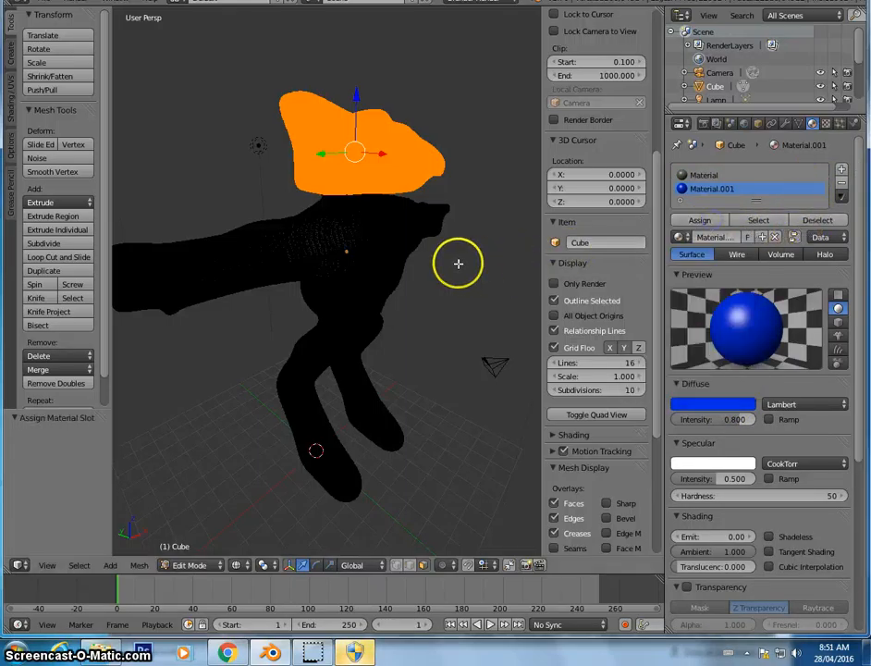
key(a)
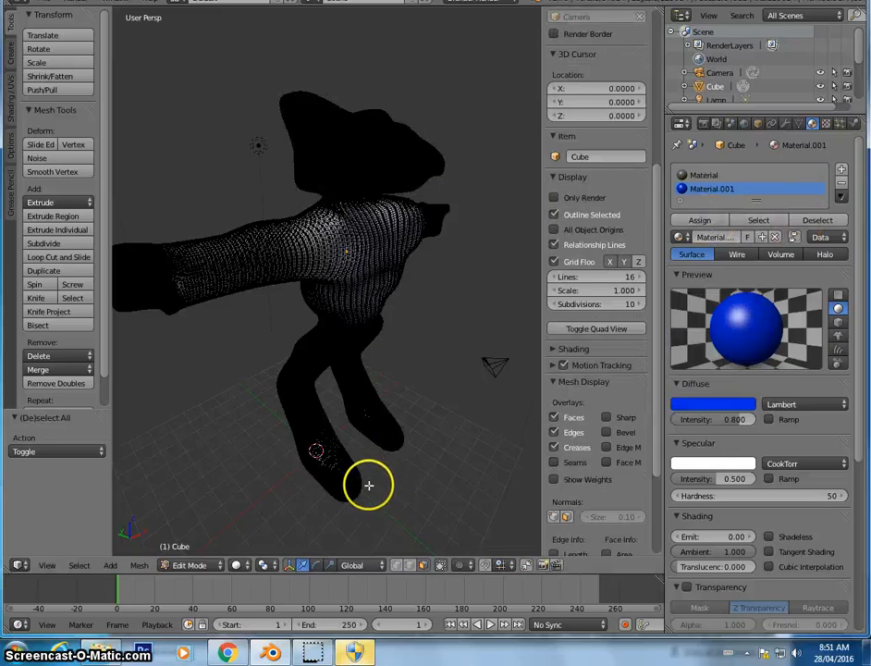
key(Tab)
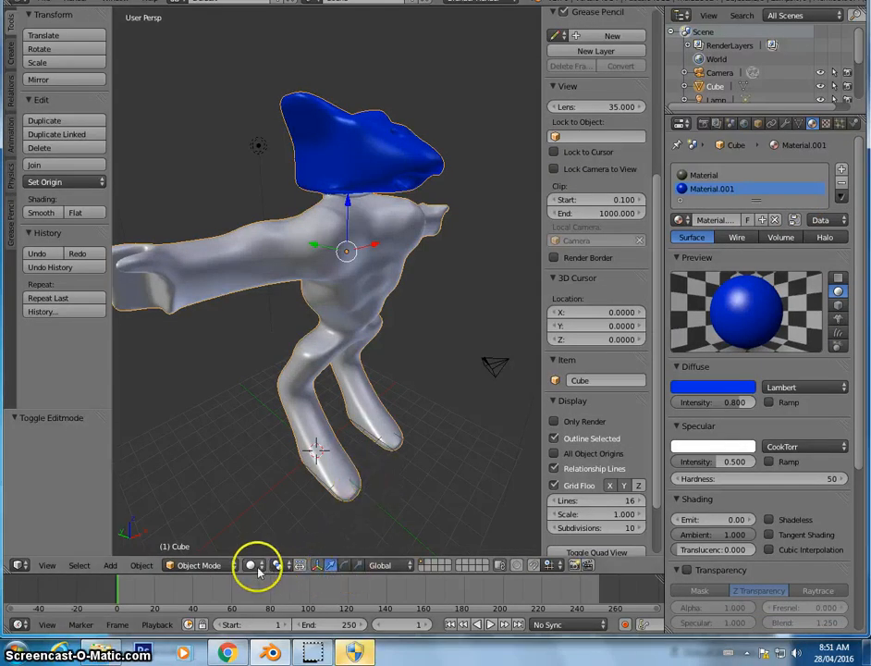
click(257, 568)
click(266, 483)
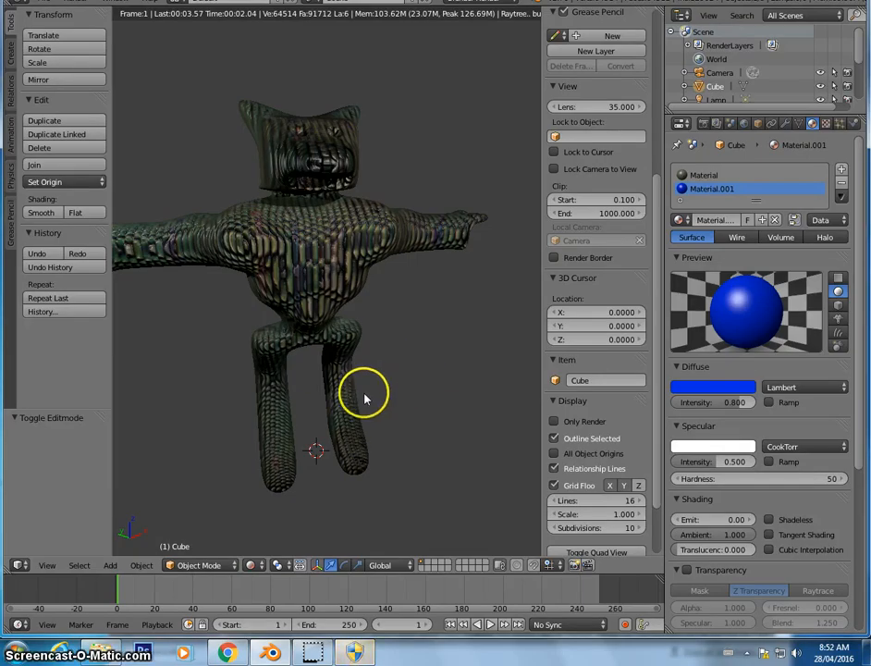
middle_drag(364, 398, 457, 346)
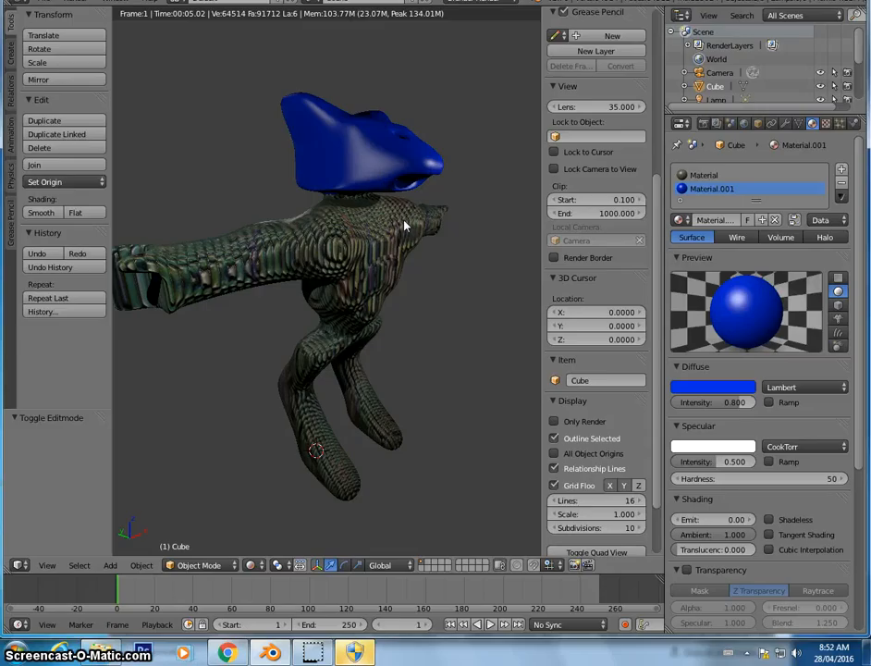
mouse_move(407, 227)
mouse_down()
mouse_move(388, 302)
mouse_move(284, 255)
mouse_move(339, 310)
mouse_move(284, 250)
mouse_up()
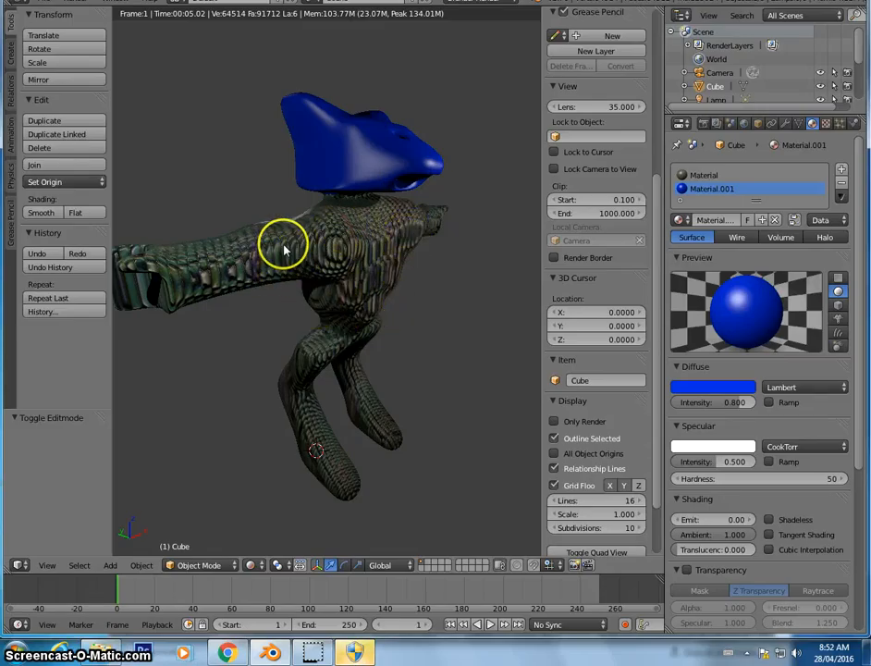
click(407, 276)
click(374, 272)
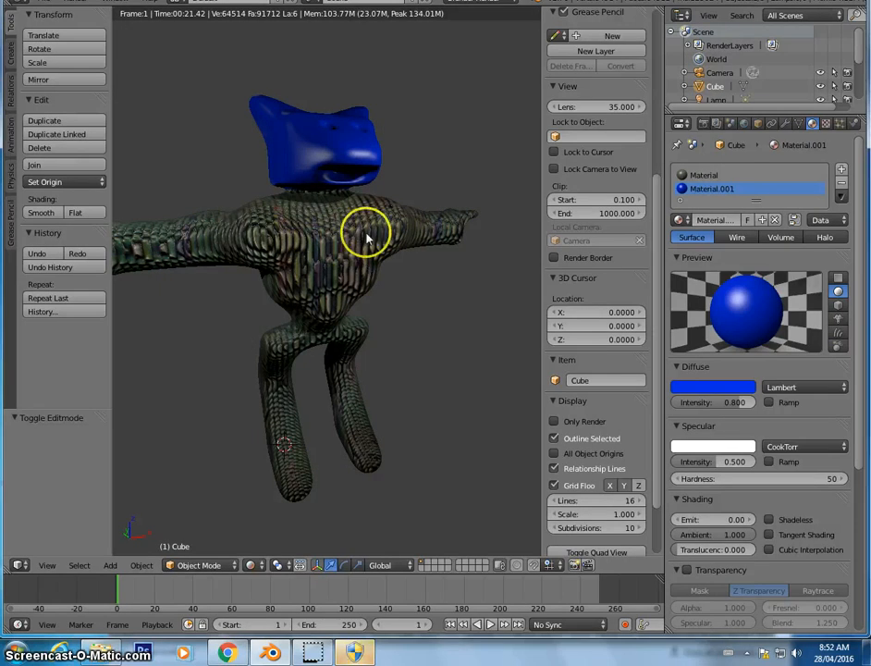
Step: Return the viewport to Solid shading and add a UV sphere mesh for the character's eye
click(255, 566)
click(266, 515)
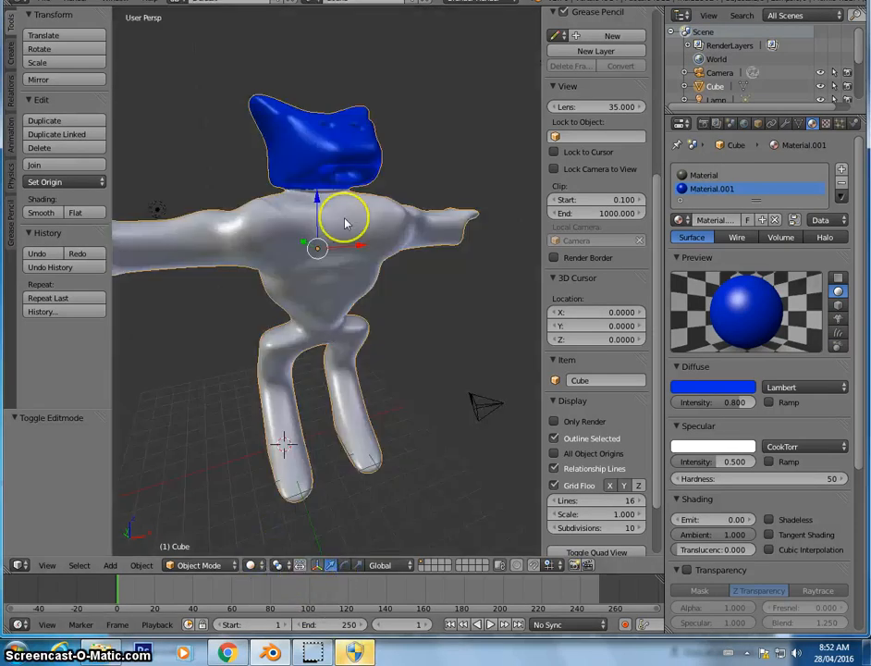
scroll(347, 204, up, 5)
middle_drag(344, 132, 338, 288)
scroll(323, 262, down, 6)
key(shift+a)
mouse_move(272, 351)
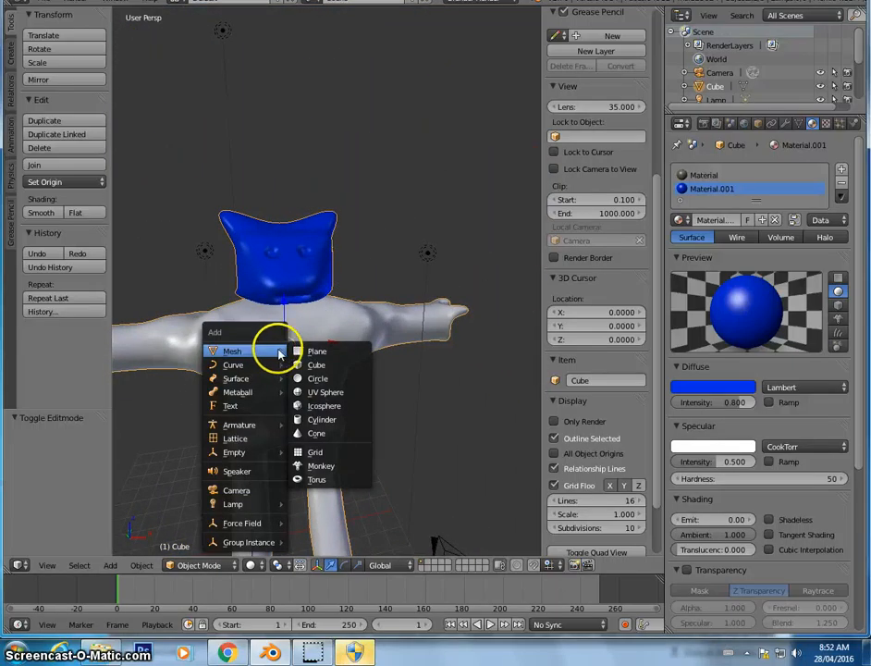
click(333, 392)
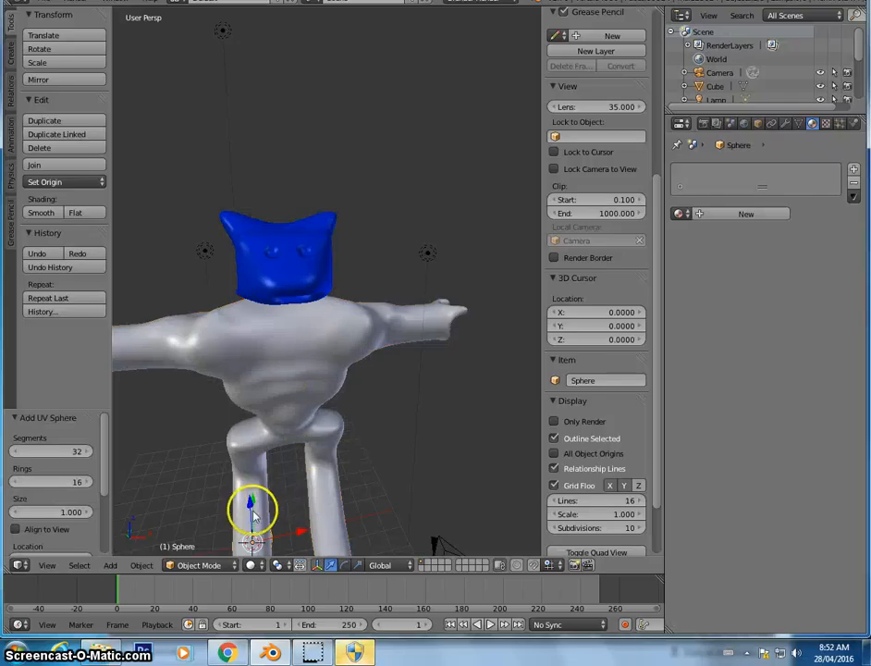
Step: Move the sphere in front of the face, about 14.66 along Z, -2.81 along Y and 1.1 along X
key(g)
key(z)
click(209, 291)
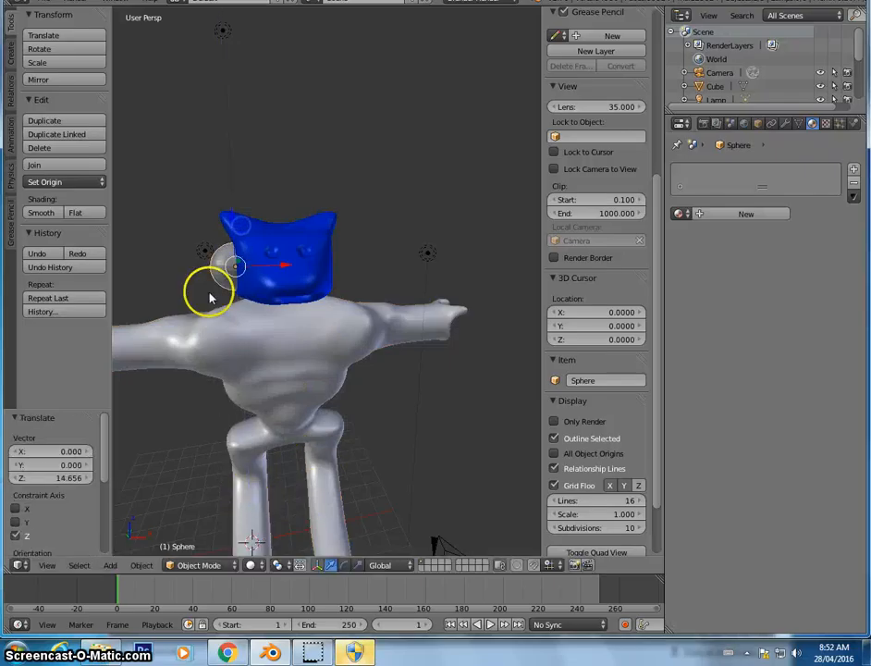
middle_drag(208, 291, 272, 296)
drag(291, 275, 354, 279)
middle_drag(404, 293, 245, 288)
key(g)
key(x)
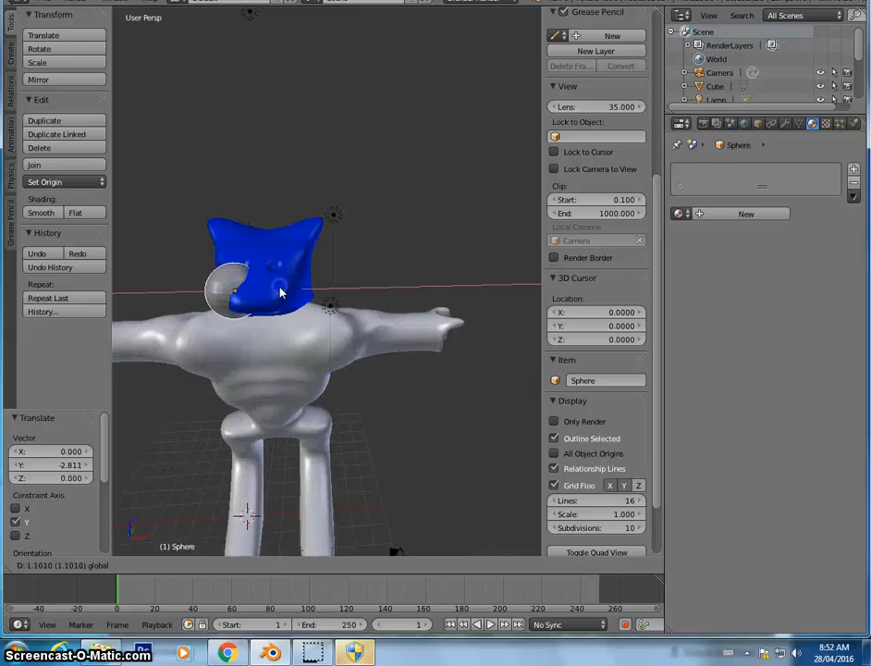
click(280, 292)
Step: Scale the sphere to about 0.512 and reposition it along Z, X and Y so it sits at the nearer eye socket
key(s)
click(271, 292)
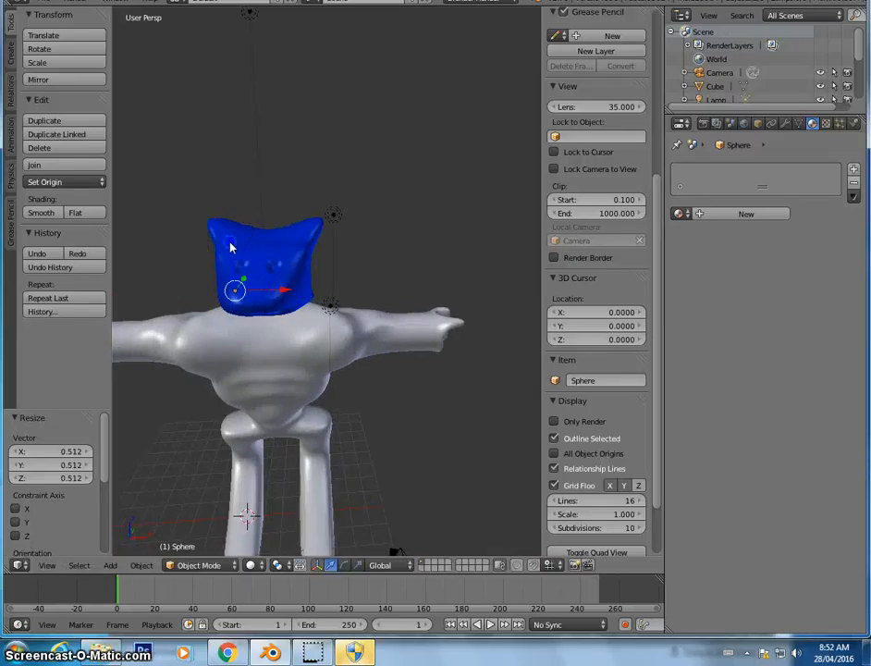
key(g)
key(z)
click(282, 257)
key(g)
key(x)
click(282, 263)
middle_drag(283, 264, 390, 298)
key(g)
key(y)
click(402, 247)
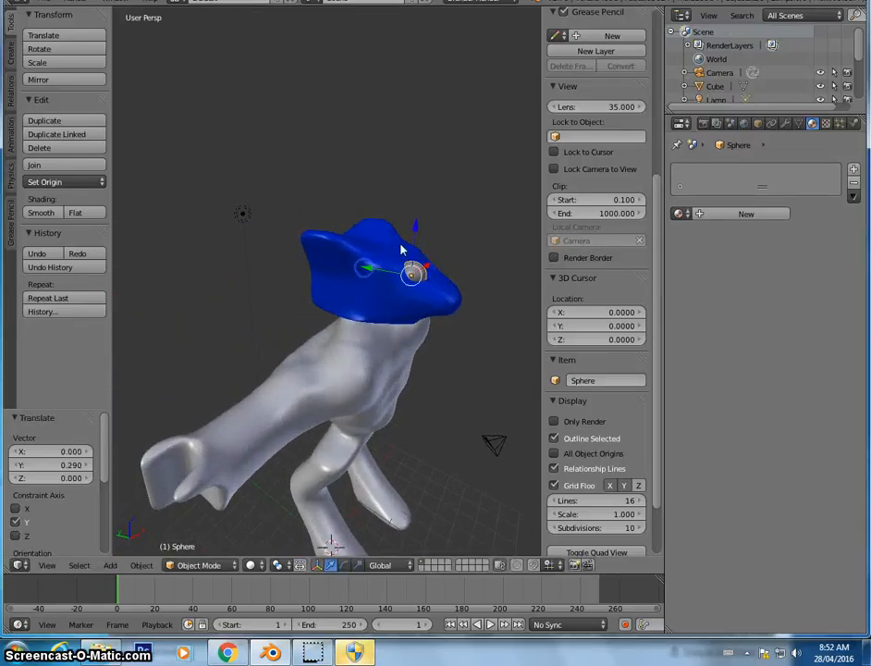
Step: Scale the eye sphere by about 0.669 and fit it into the socket, moving it about -0.178 along Z and 0.122 along X
key(s)
click(452, 249)
middle_drag(451, 249, 291, 230)
key(g)
key(z)
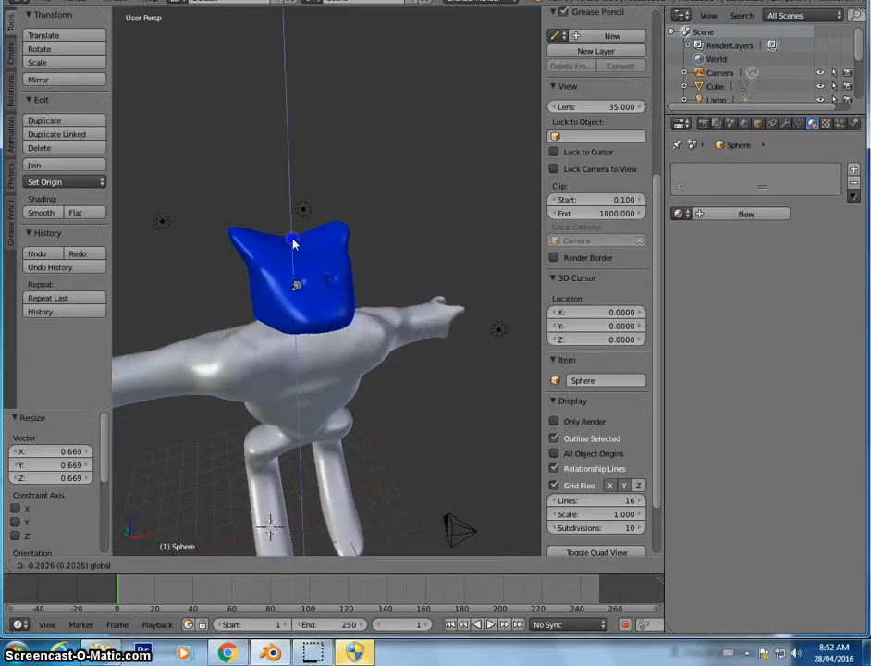
click(292, 243)
key(g)
key(x)
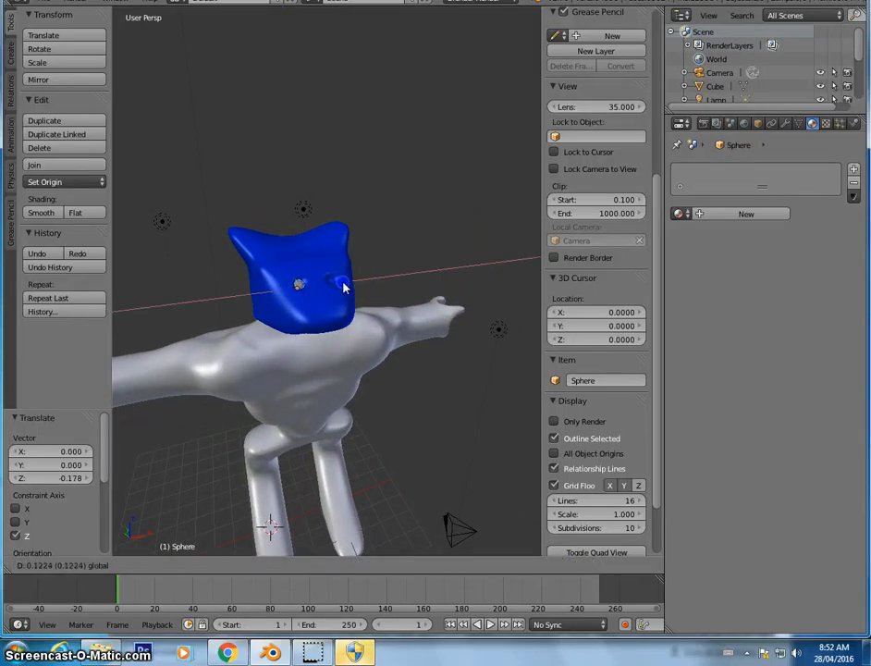
click(342, 286)
middle_drag(342, 287, 356, 313)
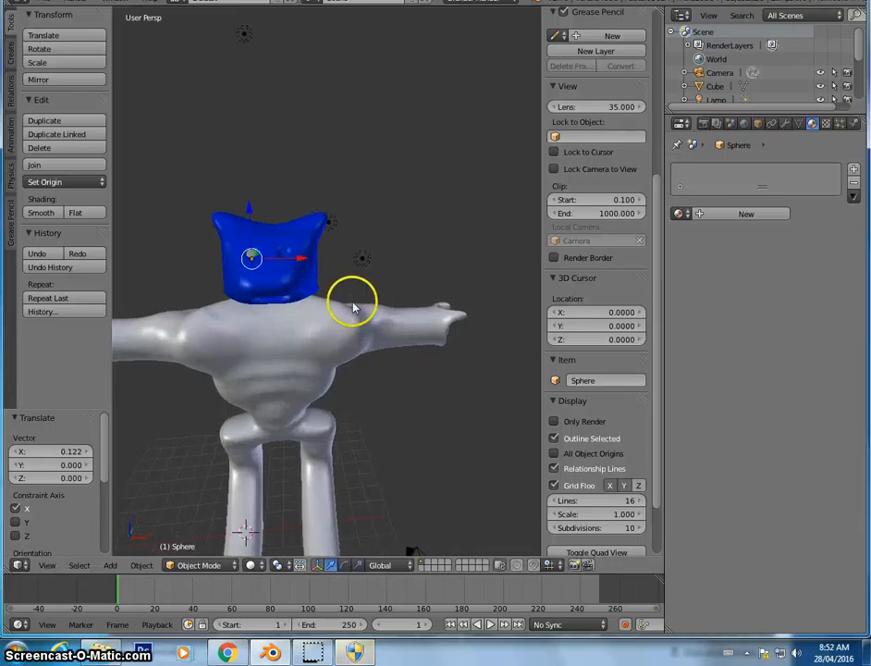
Step: Duplicate the eye sphere in front view, place the copy in the other socket about 1.18 along X, and deselect everything
key(KP_1)
key(shift+d)
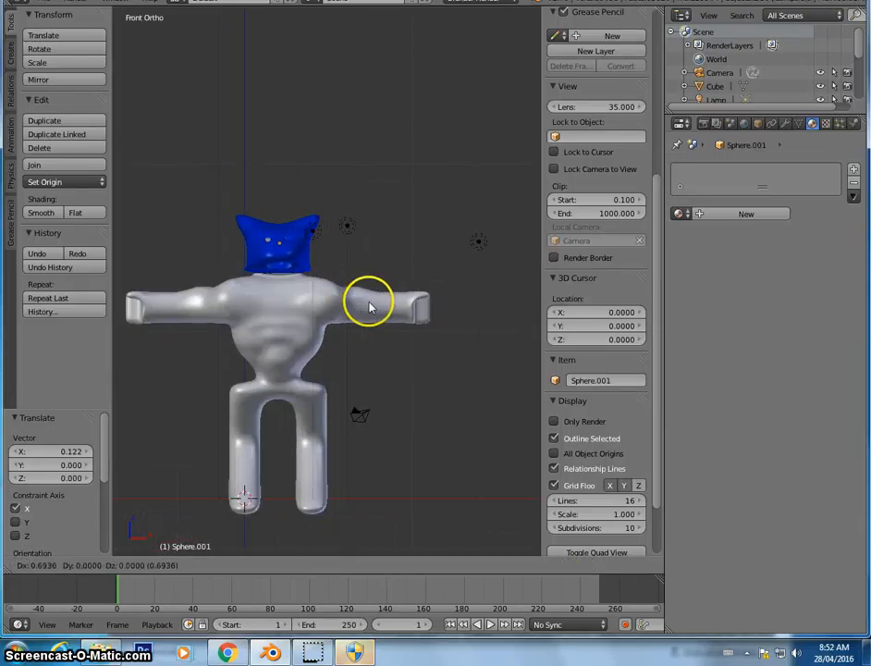
click(373, 307)
scroll(252, 201, up, 4)
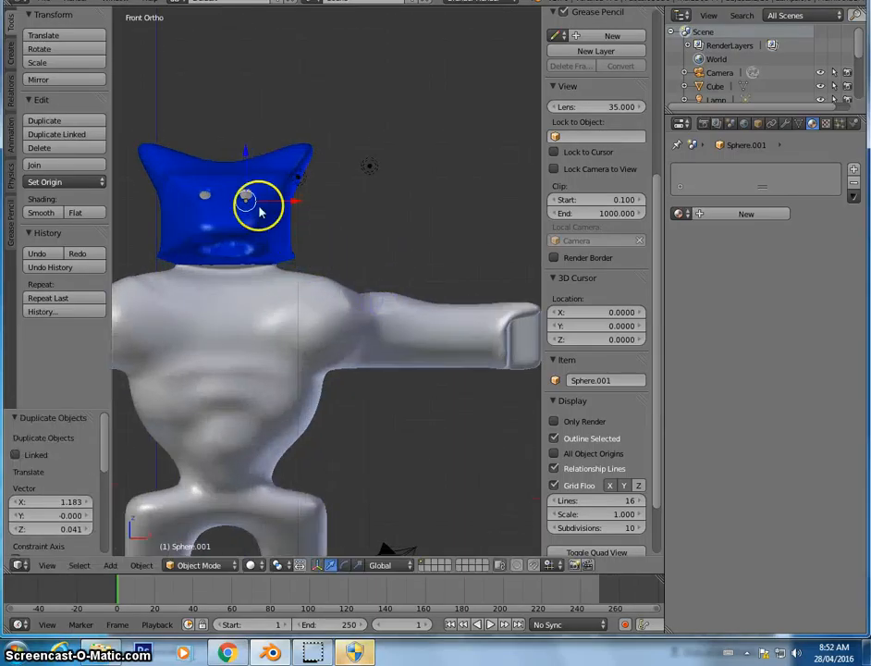
scroll(205, 183, up, 3)
middle_drag(205, 183, 268, 210)
scroll(273, 215, down, 6)
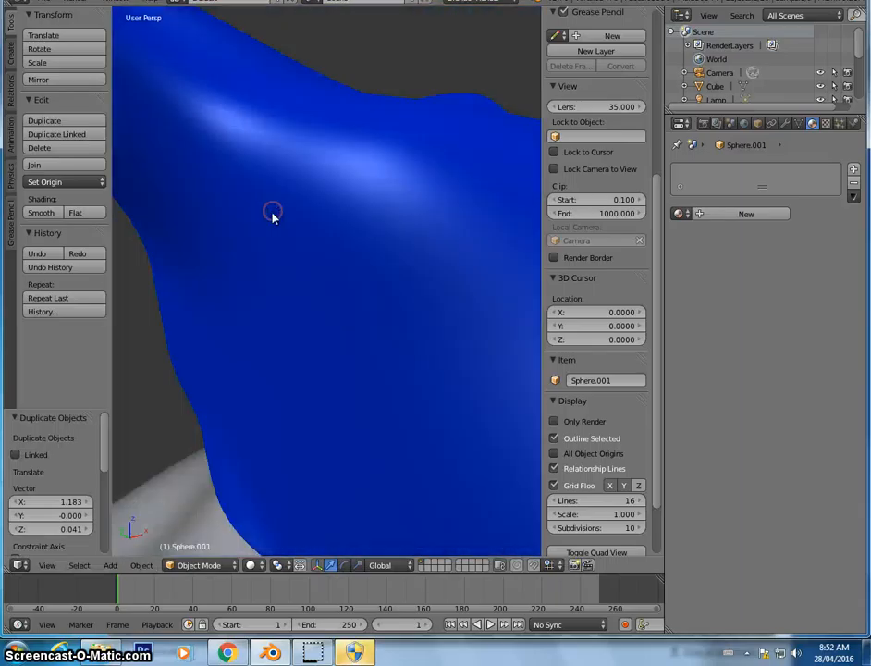
key(a)
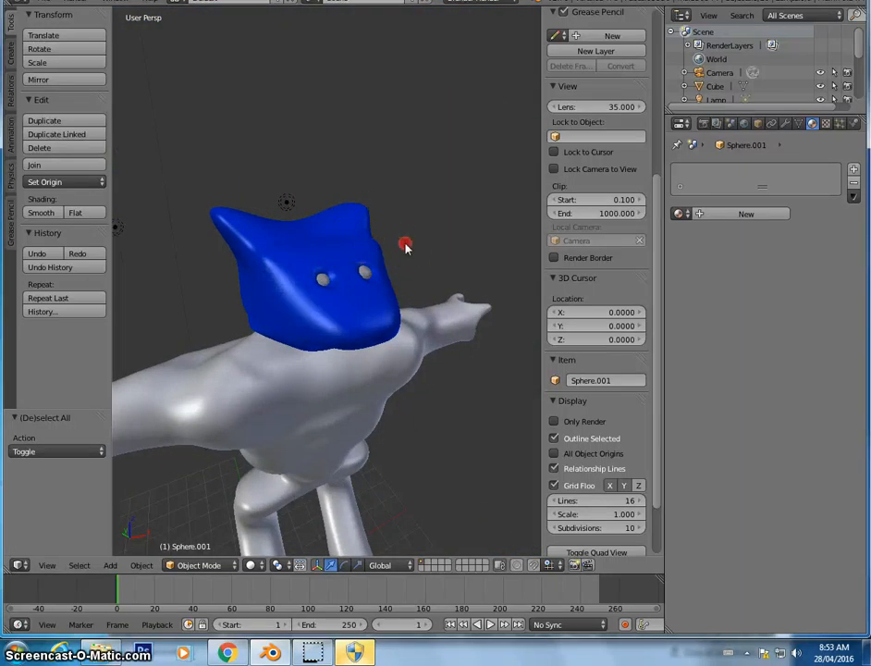
Step: Add a cone mesh and raise it about 19.64 along Z above the head
middle_drag(405, 243, 370, 217)
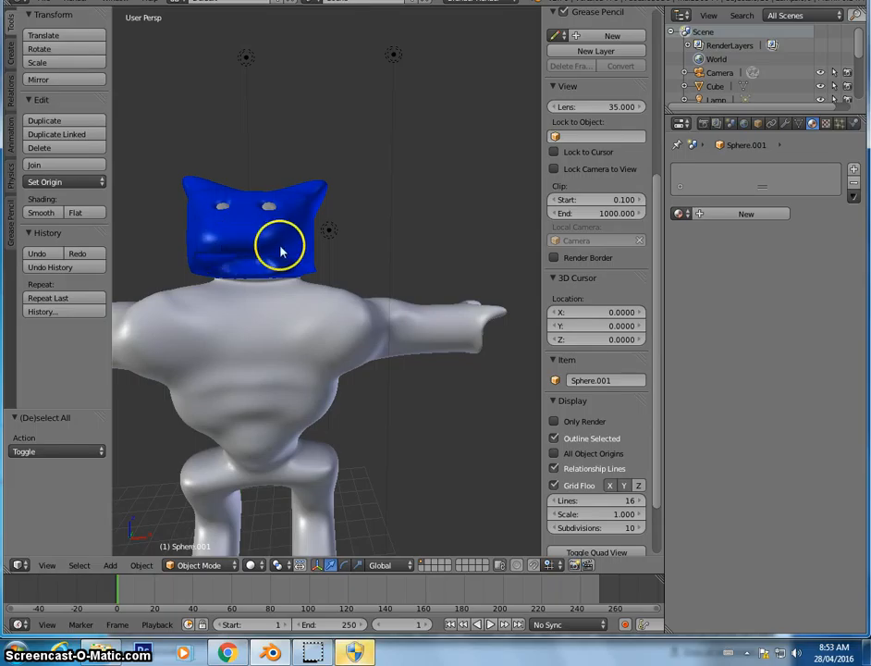
middle_drag(289, 302, 289, 250)
key(shift+a)
mouse_move(342, 272)
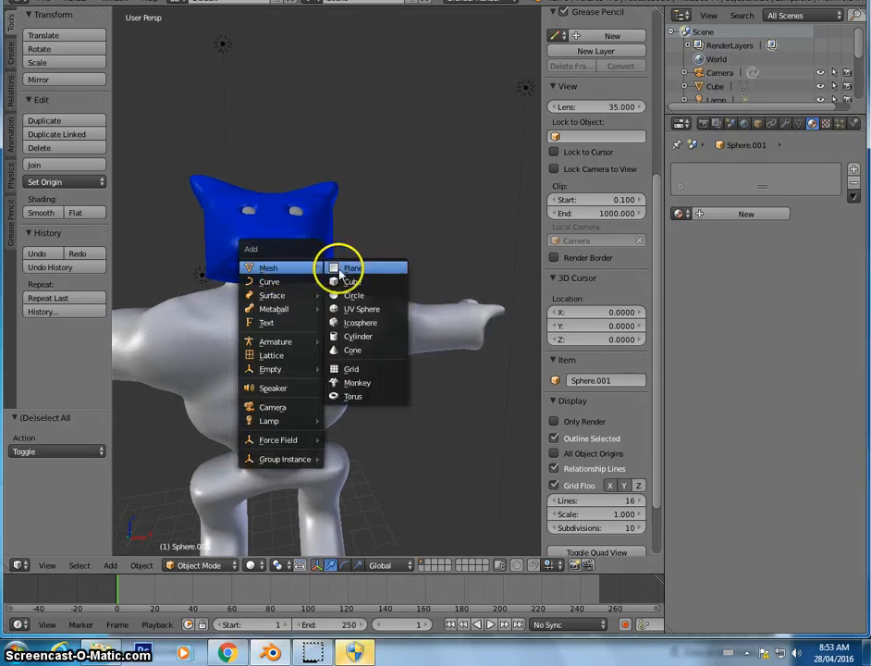
click(363, 350)
scroll(283, 325, down, 3)
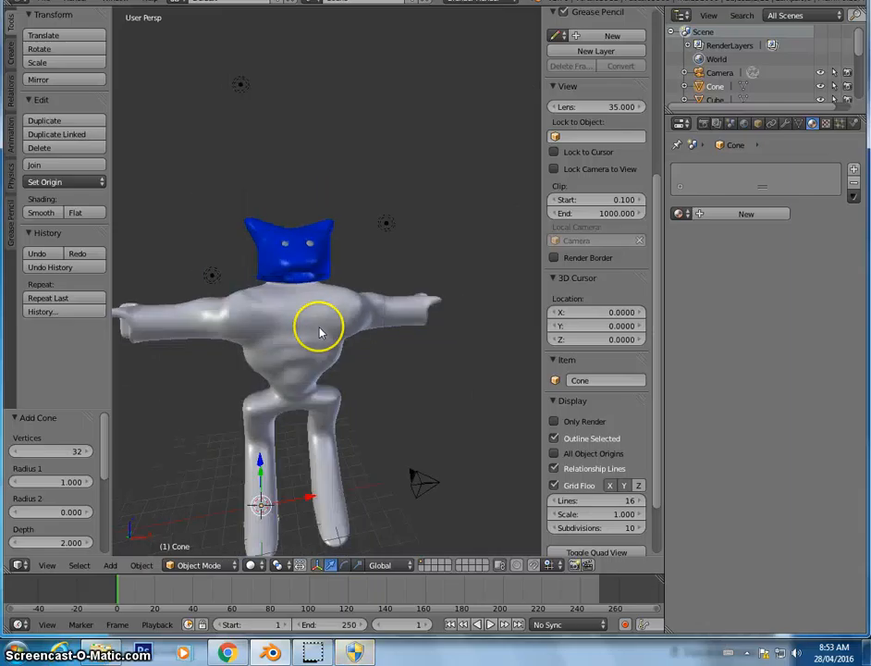
drag(259, 460, 280, 144)
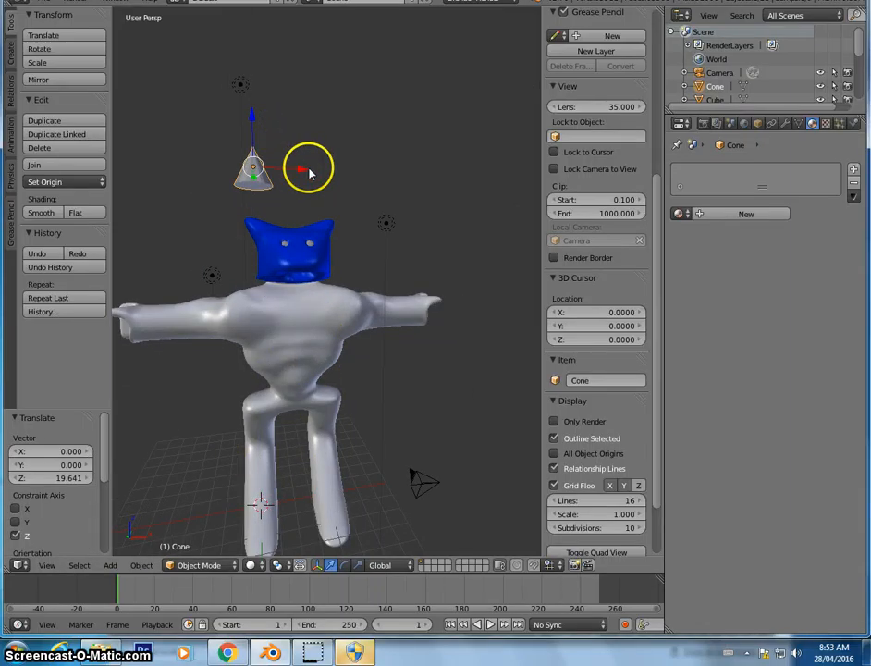
Step: Rotate the cone about the X axis by about 199° in total so its tip points downward
key(r)
key(x)
click(313, 408)
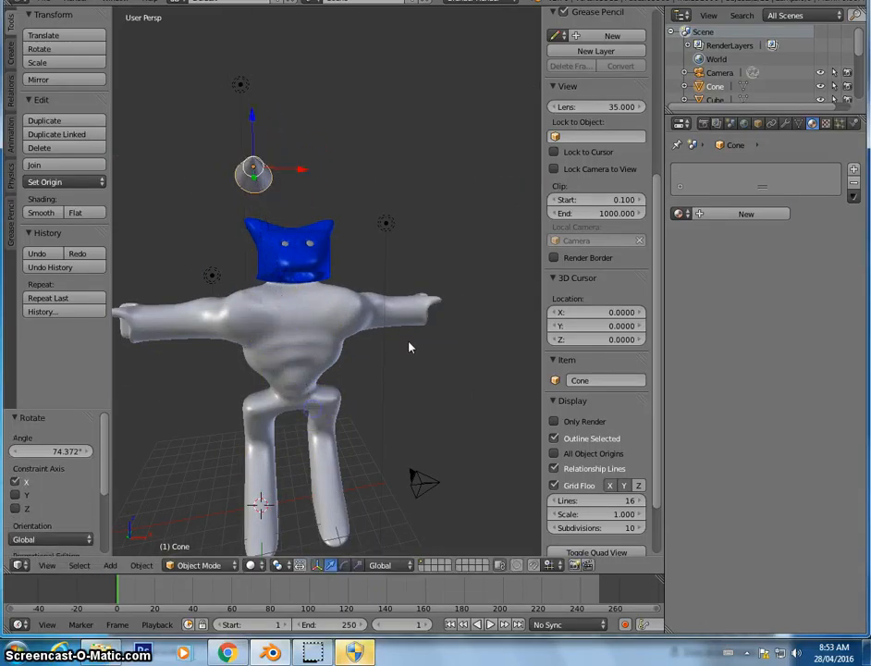
key(r)
key(x)
click(274, 167)
key(r)
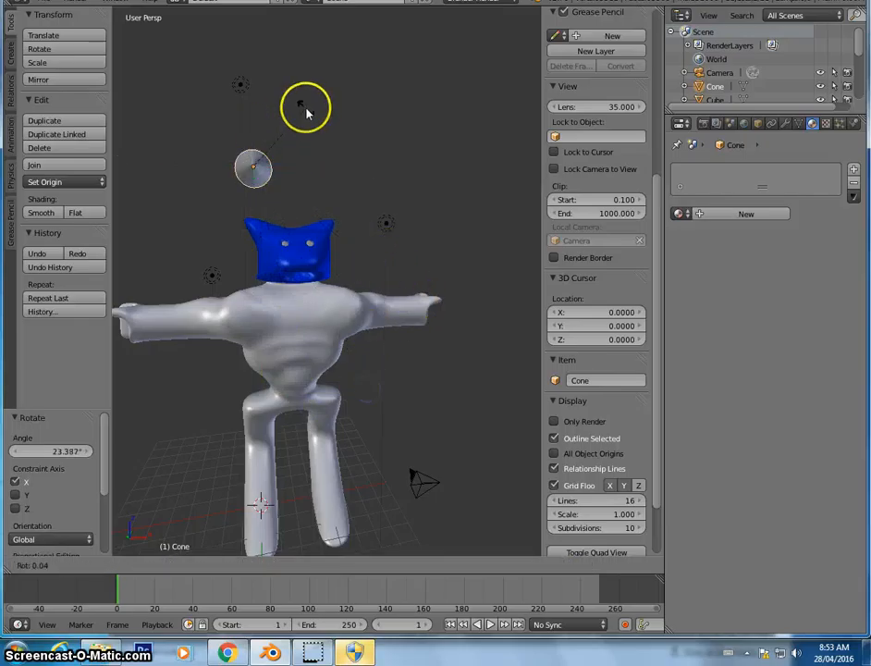
key(x)
click(293, 219)
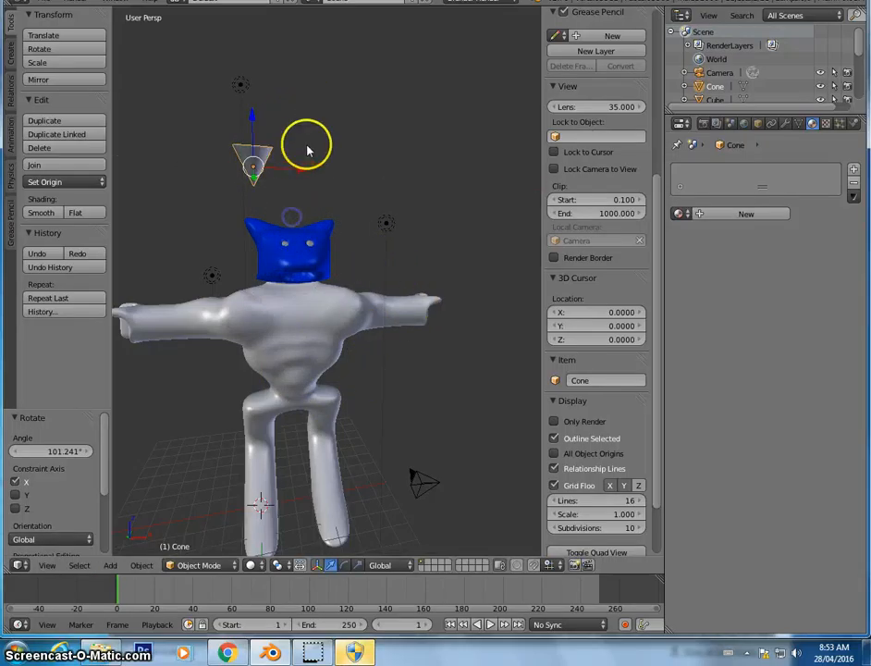
Step: Scale the cone to about 0.178, lower it to mouth height, and shift it about 0.99 along X into the head
key(s)
click(260, 157)
scroll(190, 53, up, 2)
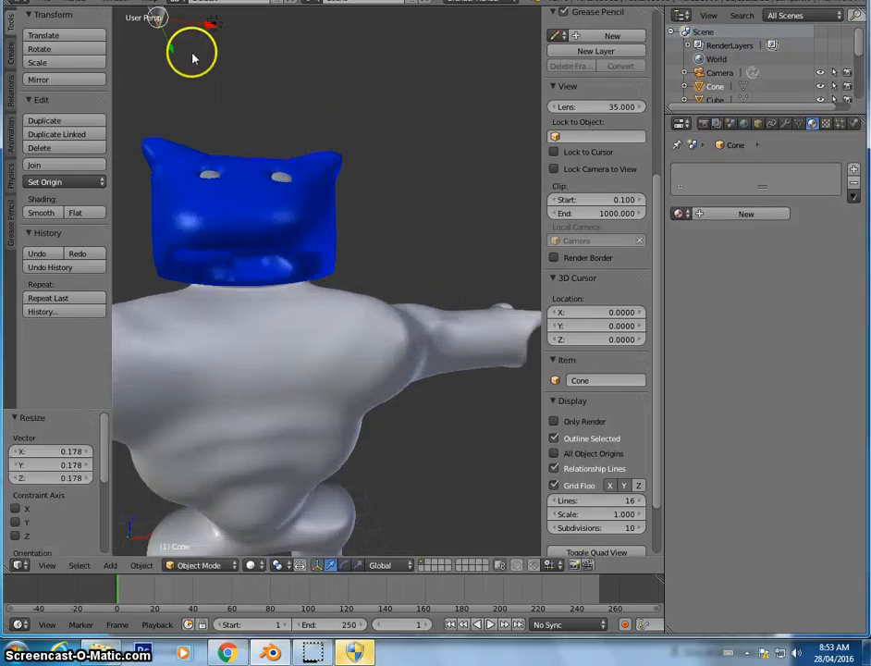
scroll(176, 42, down, 1)
key(g)
key(z)
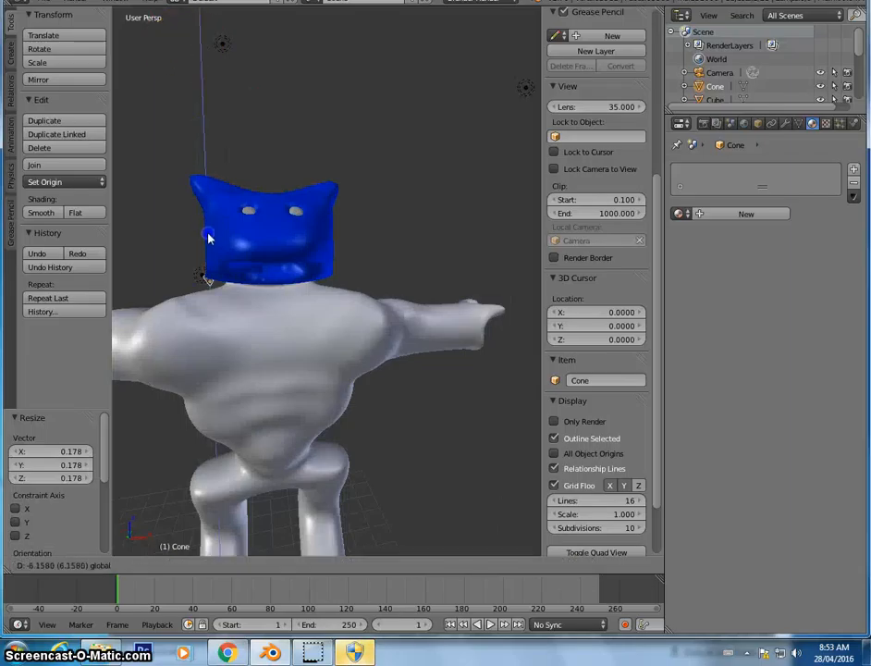
click(248, 264)
key(g)
key(x)
click(318, 271)
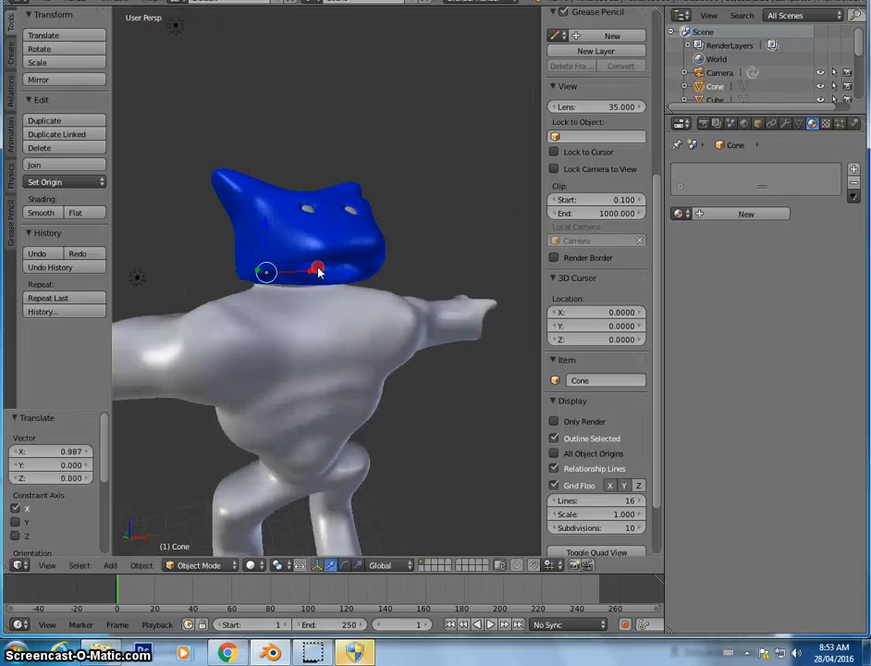
Step: Bring the tooth cone forward to the front of the mouth, about -3.14 along Y
middle_drag(318, 271, 334, 280)
key(g)
key(y)
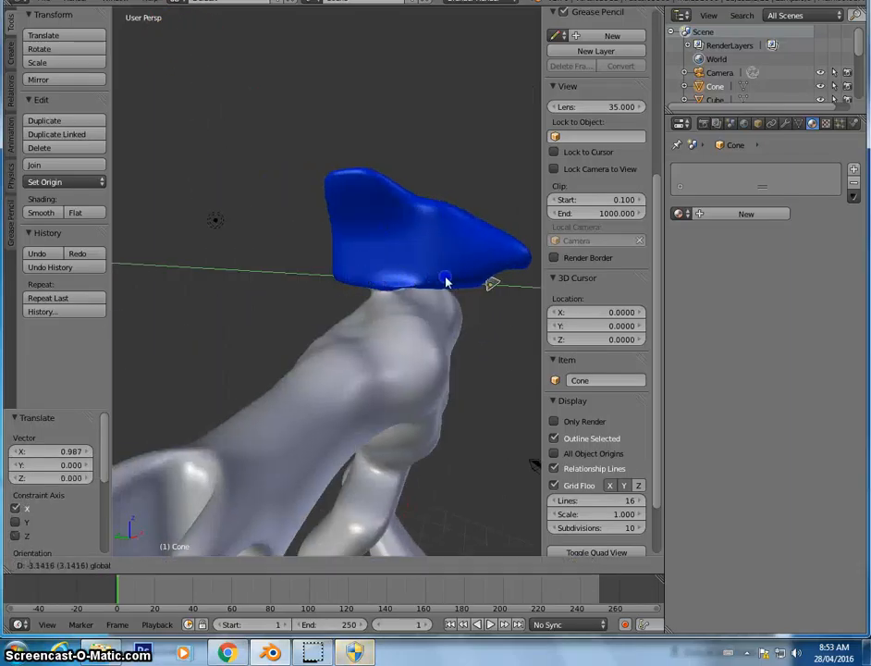
key(Return)
middle_drag(445, 281, 380, 271)
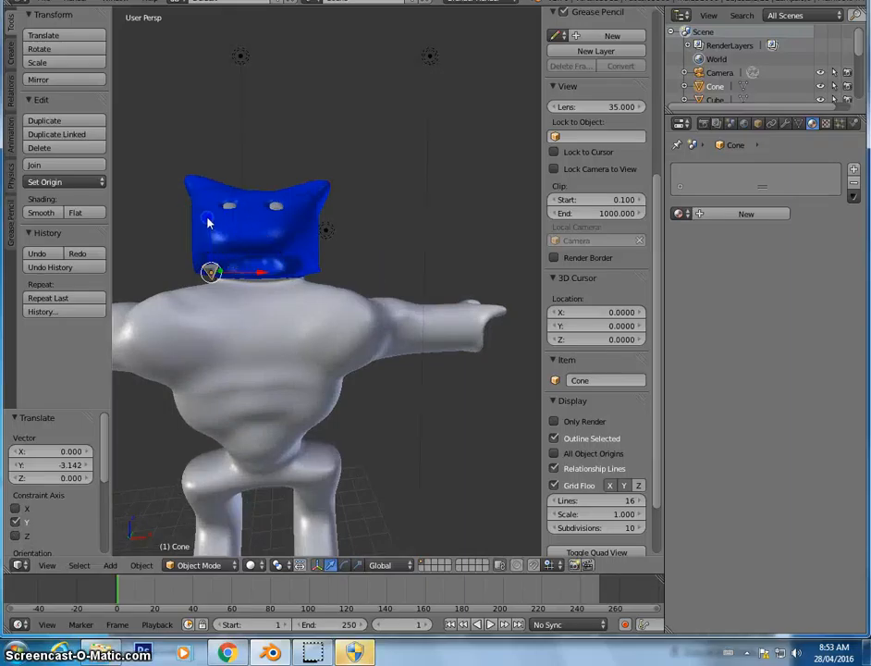
Step: Fit the tooth cone under the upper lip, moving it about 0.302 along Z and 0.193 along X
key(g)
key(z)
click(247, 253)
key(g)
key(x)
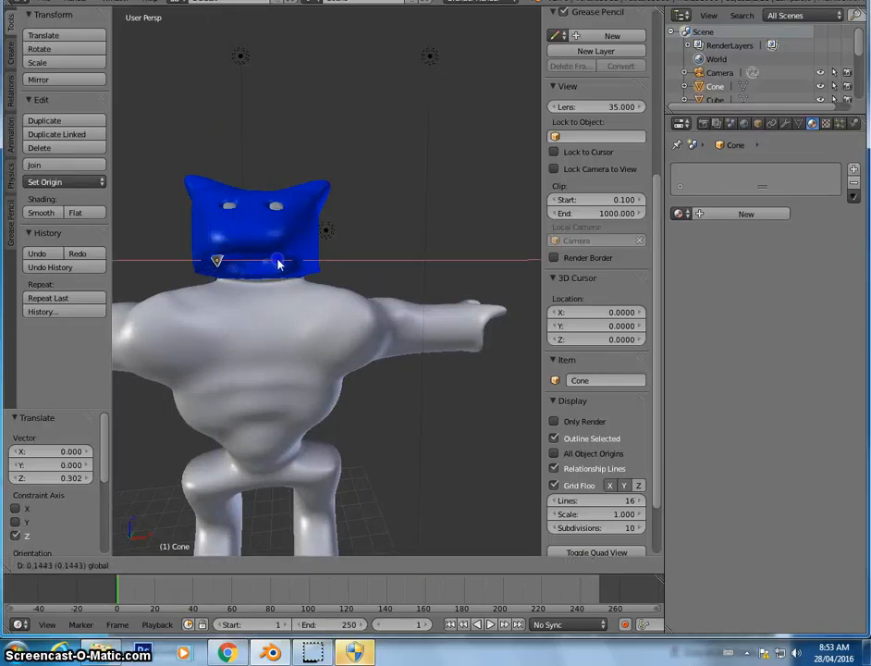
click(279, 264)
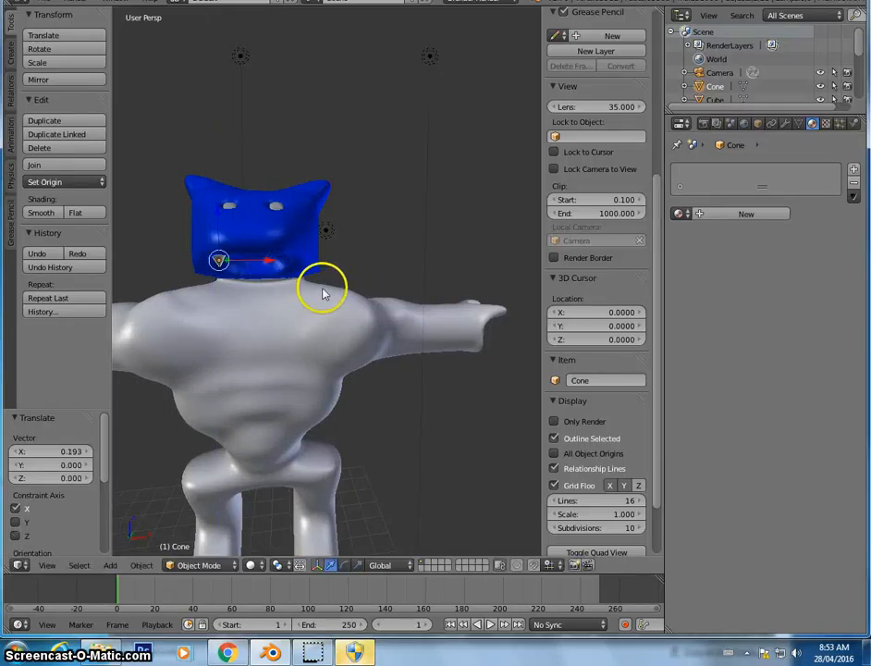
Step: Duplicate the tooth cone twice along the upper lip, spacing the copies about 0.28 apart along X
ctrl+middle_drag(326, 292, 352, 250)
scroll(204, 227, up, 3)
scroll(365, 257, down, 5)
scroll(315, 270, up, 5)
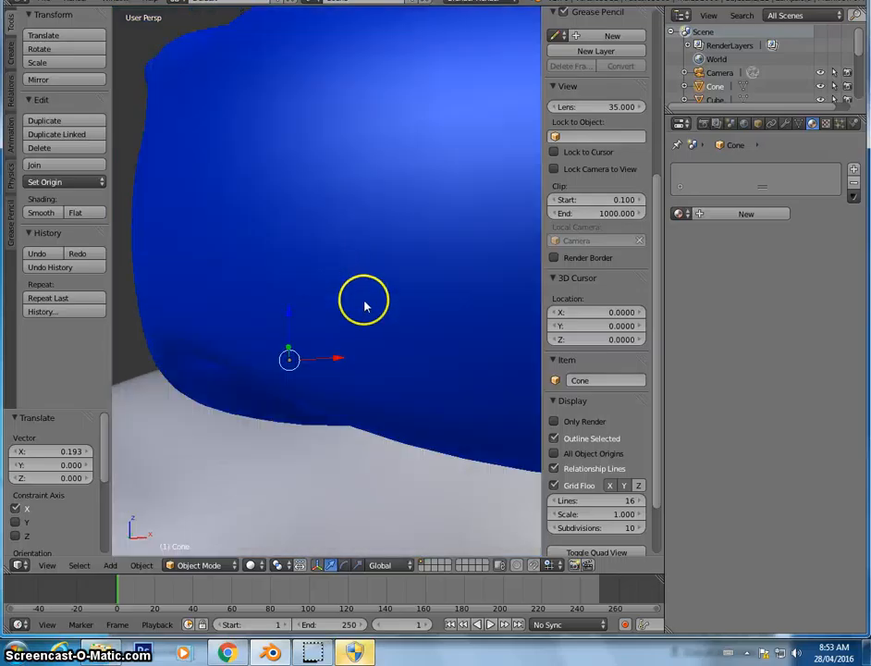
scroll(388, 300, down, 6)
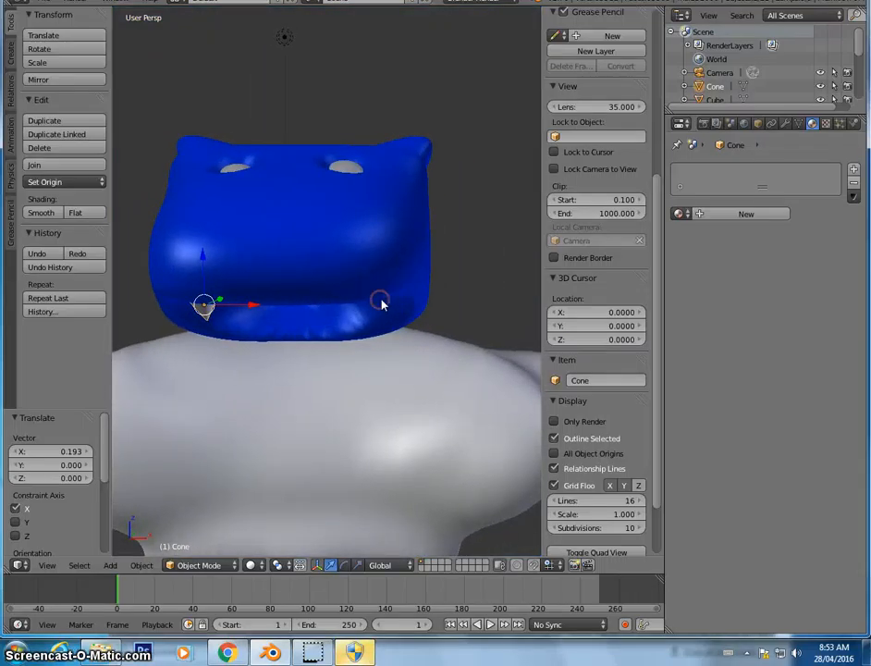
key(shift+d)
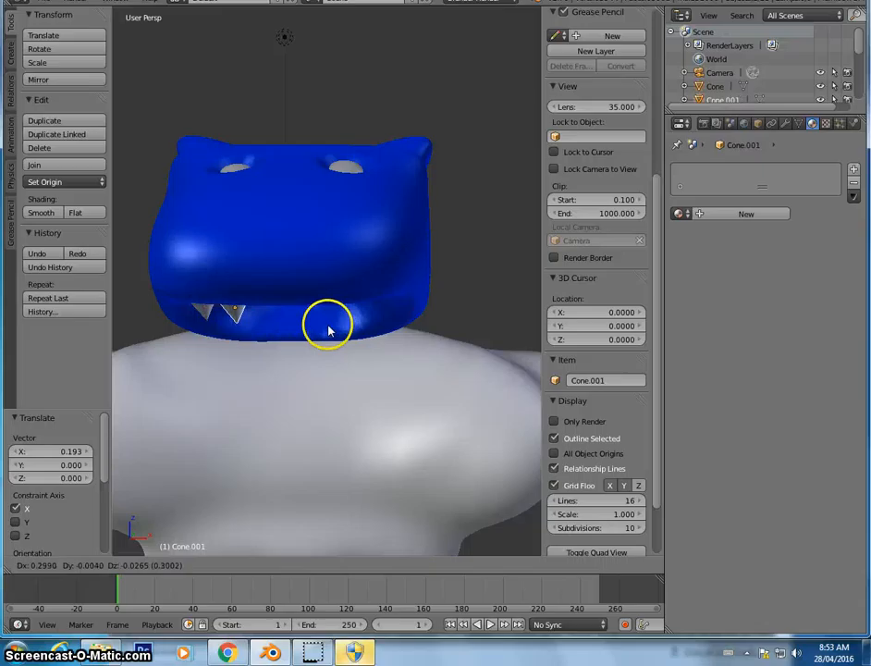
click(327, 331)
key(shift+d)
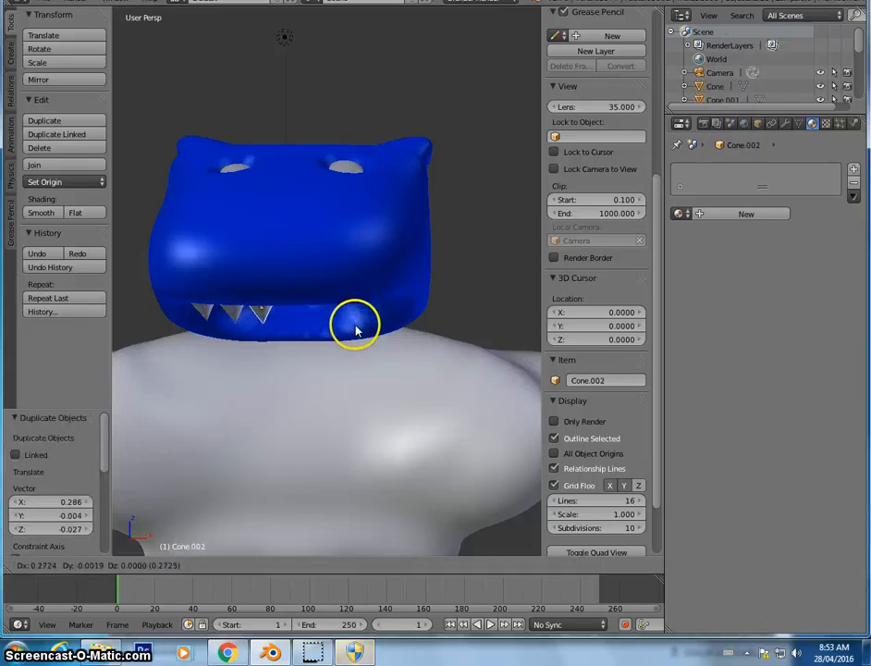
click(355, 328)
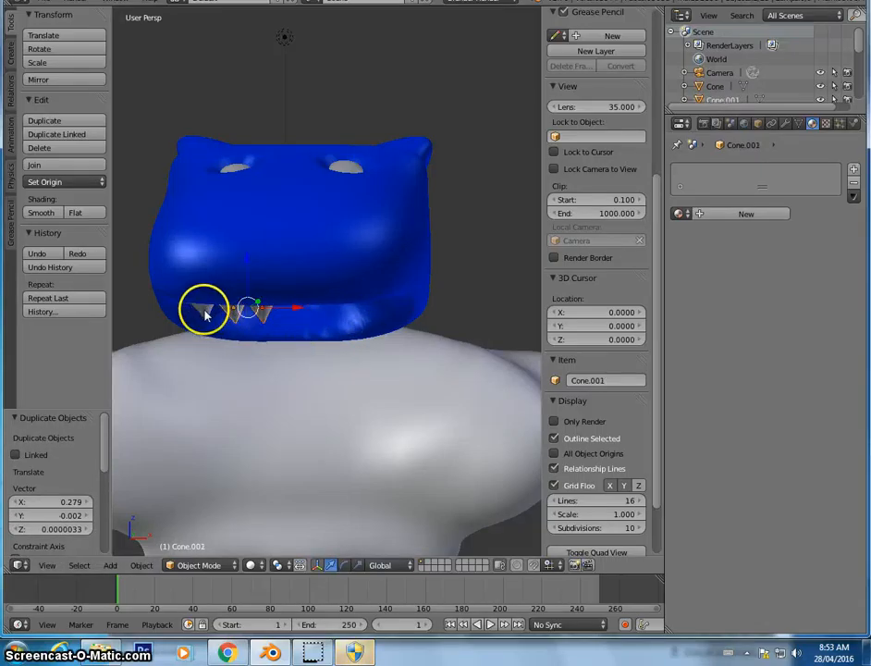
Step: Duplicate the three tooth cones together and place the copies about 0.82 along X to extend the upper row
key(shift+d)
click(353, 315)
key(shift+d)
click(381, 316)
key(shift+d)
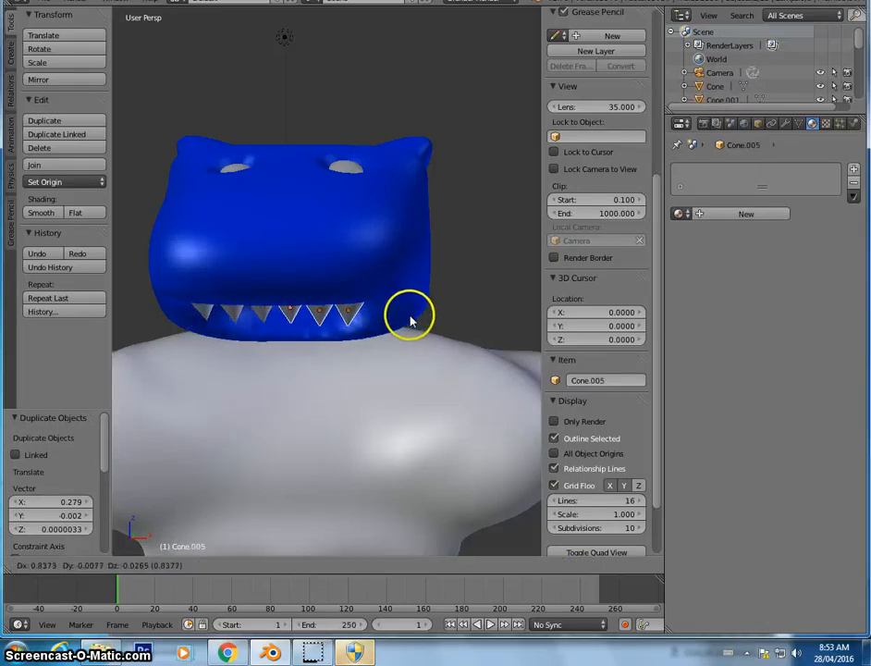
click(408, 320)
middle_drag(374, 386, 368, 353)
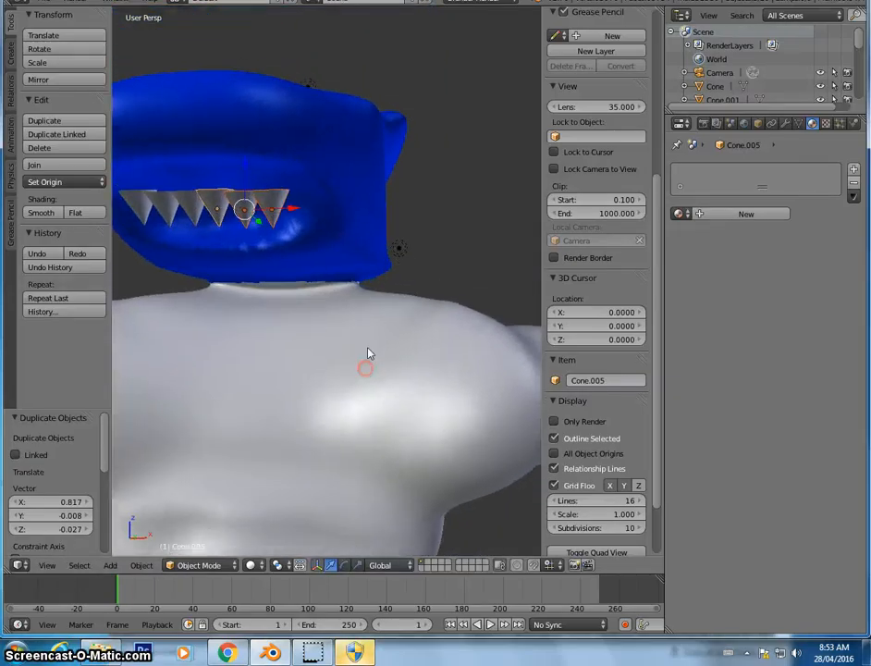
Step: Select all six upper teeth and shift the row about 0.13 up along Z and 0.059 along X
middle_drag(277, 208, 403, 282)
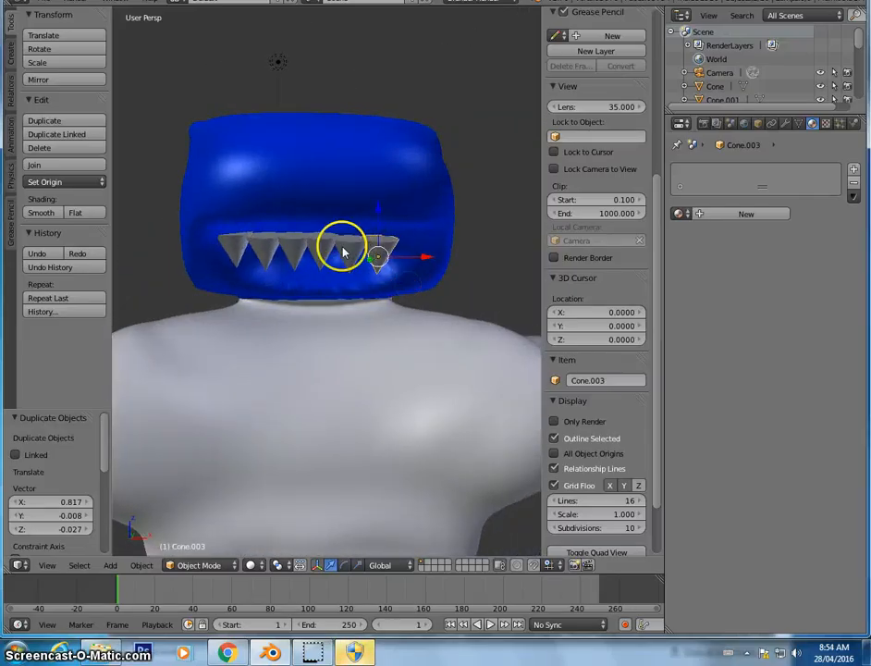
right_click(239, 255)
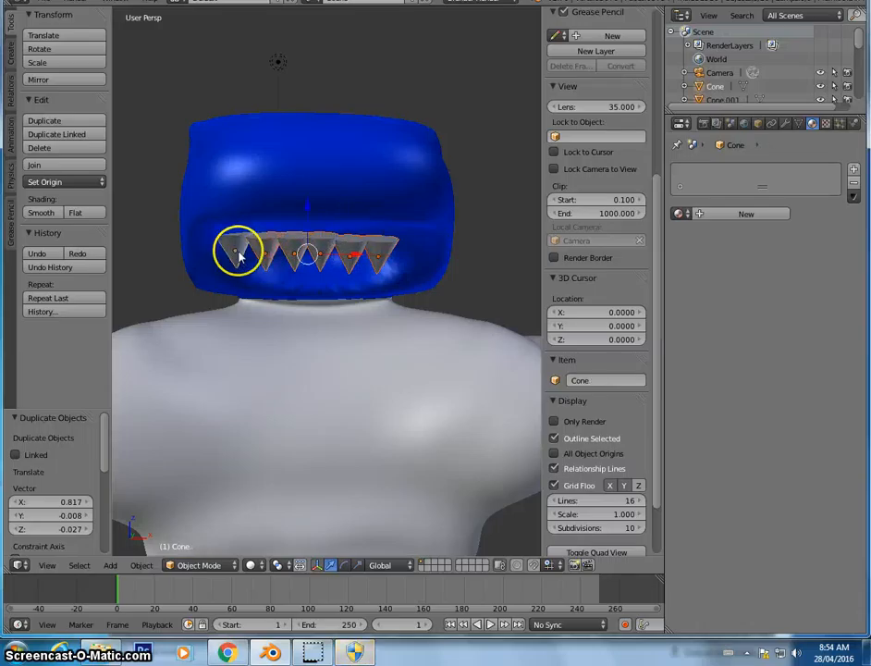
key(g)
key(z)
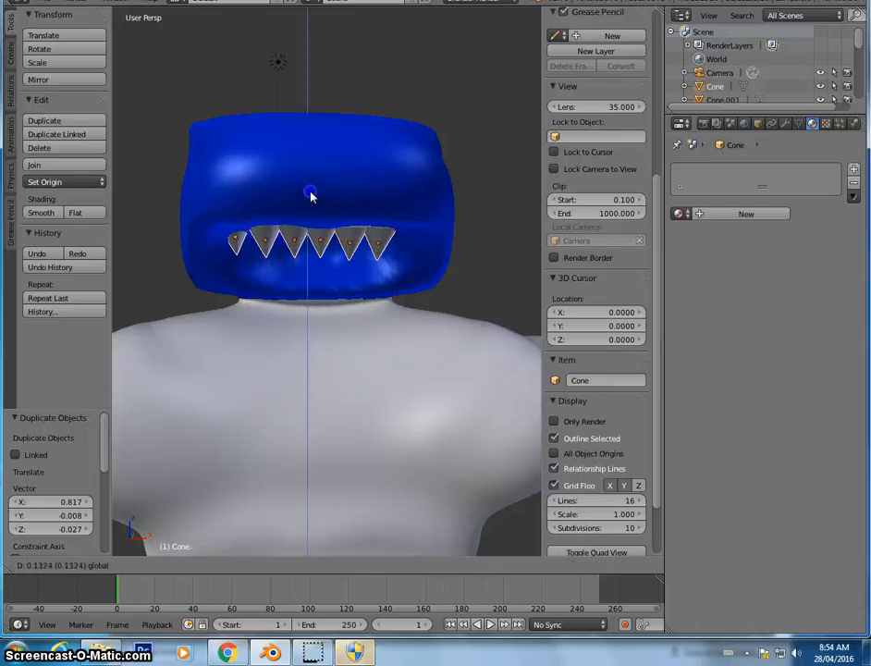
click(309, 192)
key(g)
key(x)
click(362, 243)
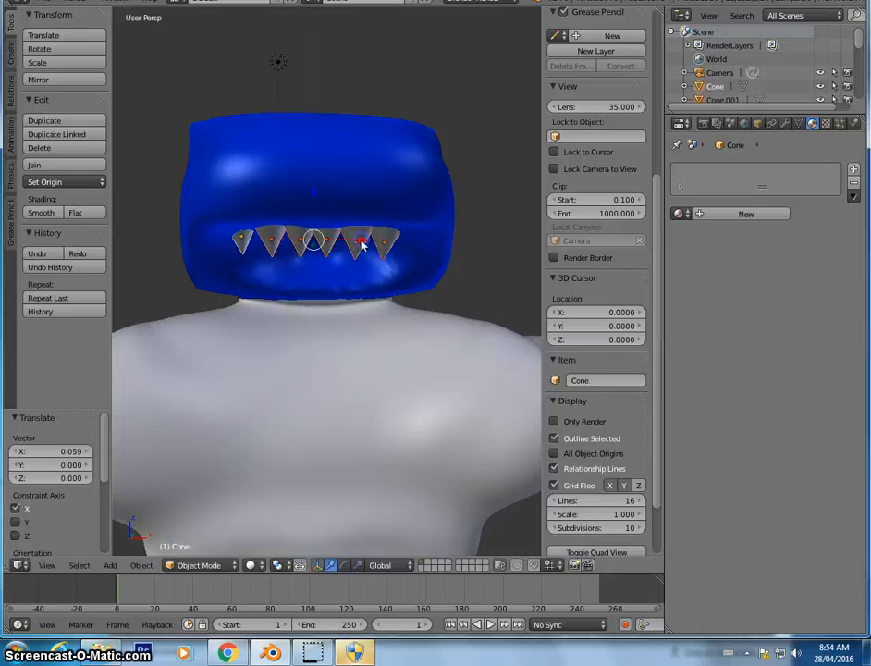
Step: Duplicate the upper tooth row about 0.45 down along Z and rotate the copies about 176° around X to point upward
key(shift+d)
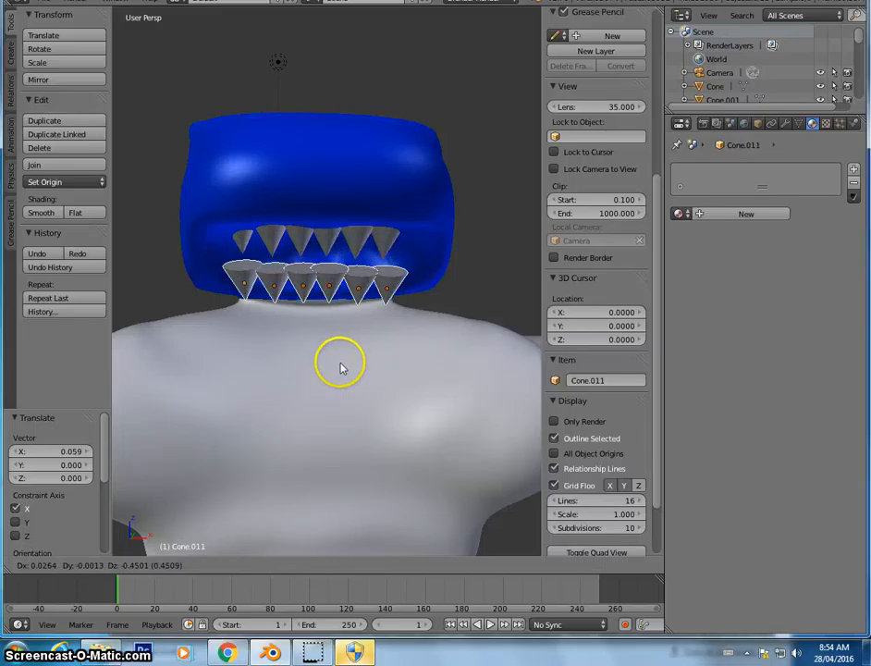
click(341, 368)
scroll(321, 398, down, 4)
middle_drag(321, 399, 361, 416)
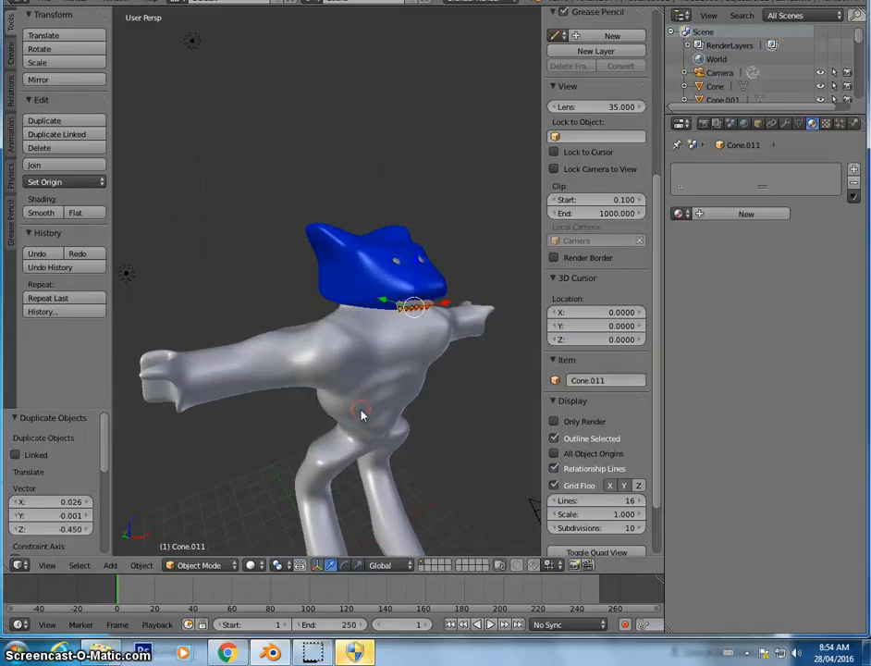
key(r)
key(x)
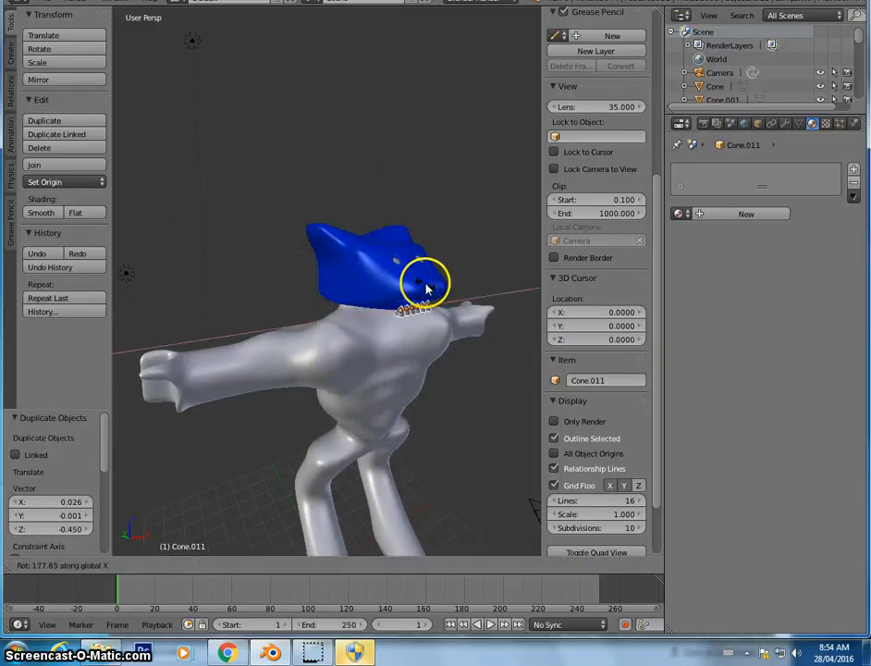
click(426, 290)
Step: Center the lower tooth row across the mouth, moving it 0.308 and then -0.277 along X
middle_drag(426, 289, 422, 311)
scroll(379, 314, up, 4)
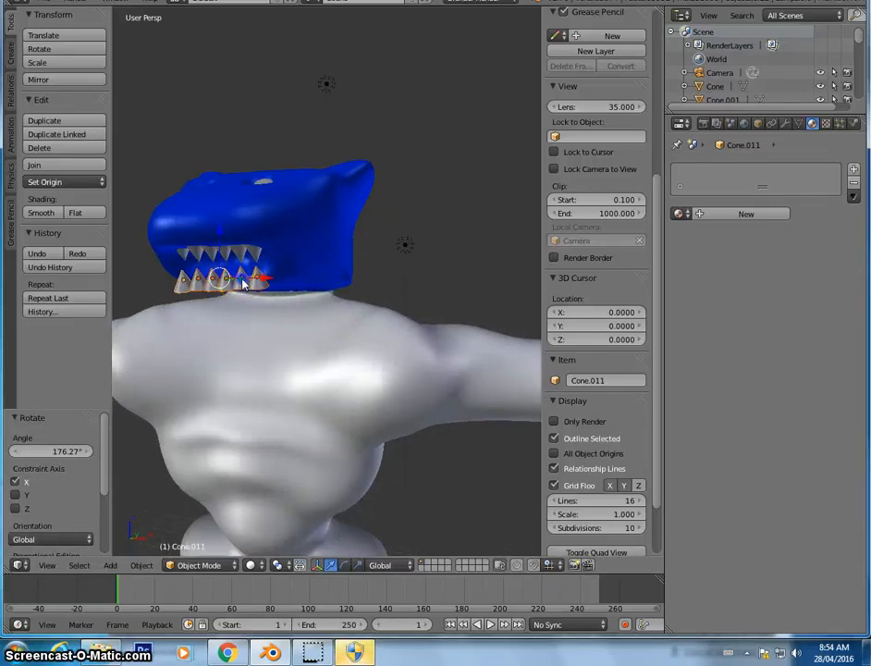
drag(242, 281, 262, 290)
middle_drag(284, 306, 333, 340)
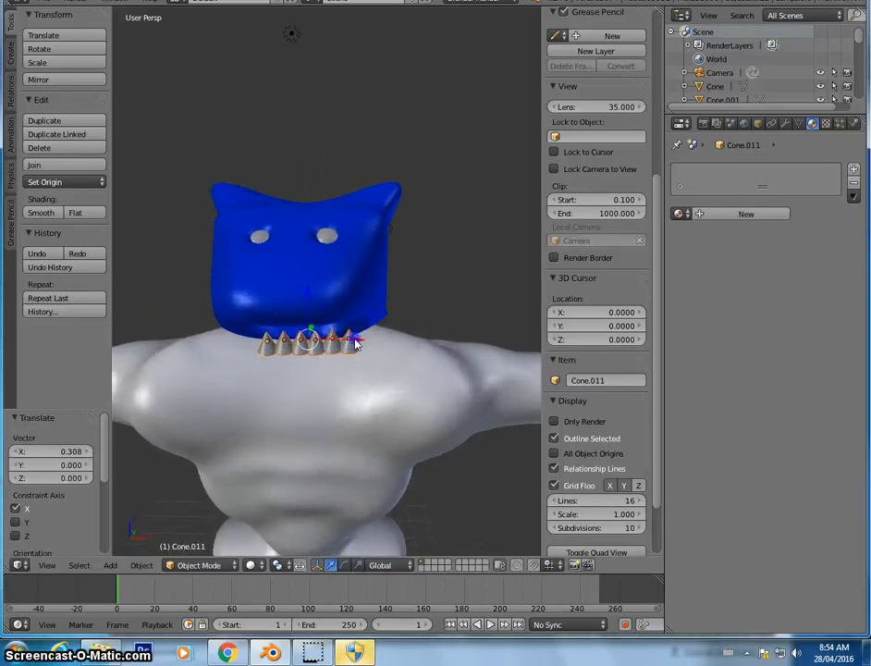
drag(355, 342, 339, 344)
Step: From the side, push the lower tooth row back into the jaw along Y, finishing with 0.113, and raise it 0.198 along Z
key(KP_3)
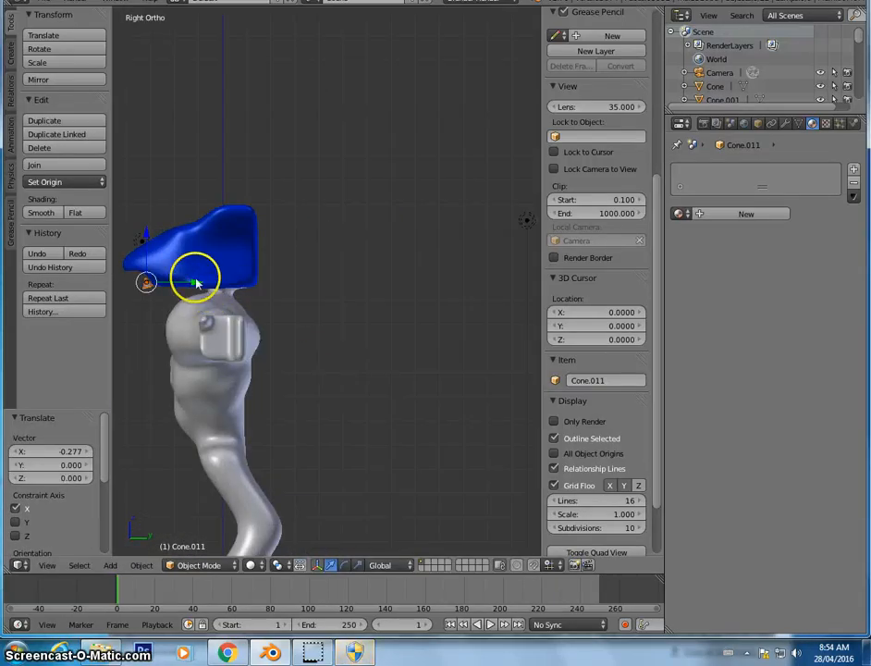
drag(196, 283, 203, 283)
drag(154, 229, 156, 223)
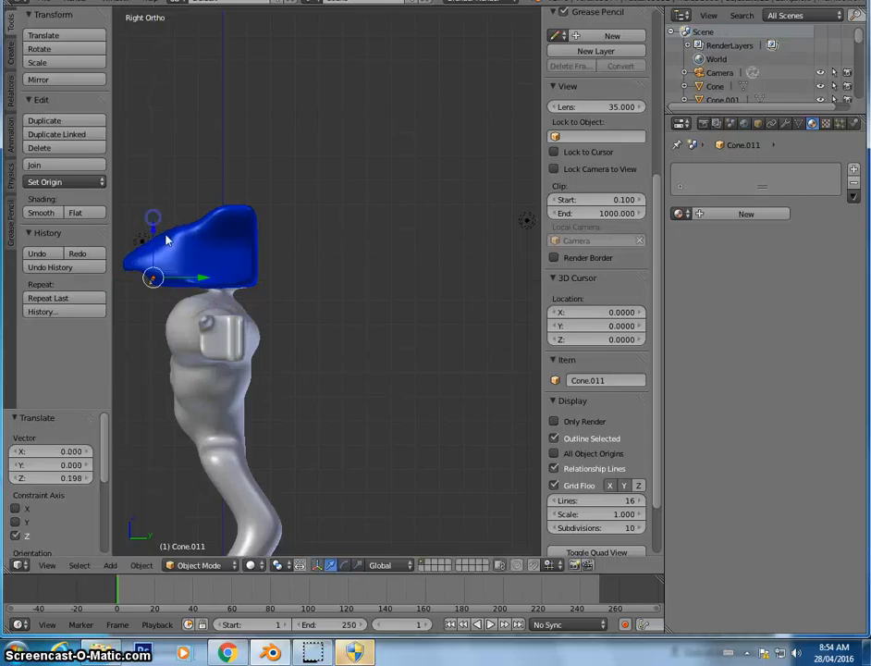
drag(206, 283, 213, 283)
Step: Raise the lower tooth row by another 0.037 along Z and deselect everything
middle_drag(151, 220, 363, 298)
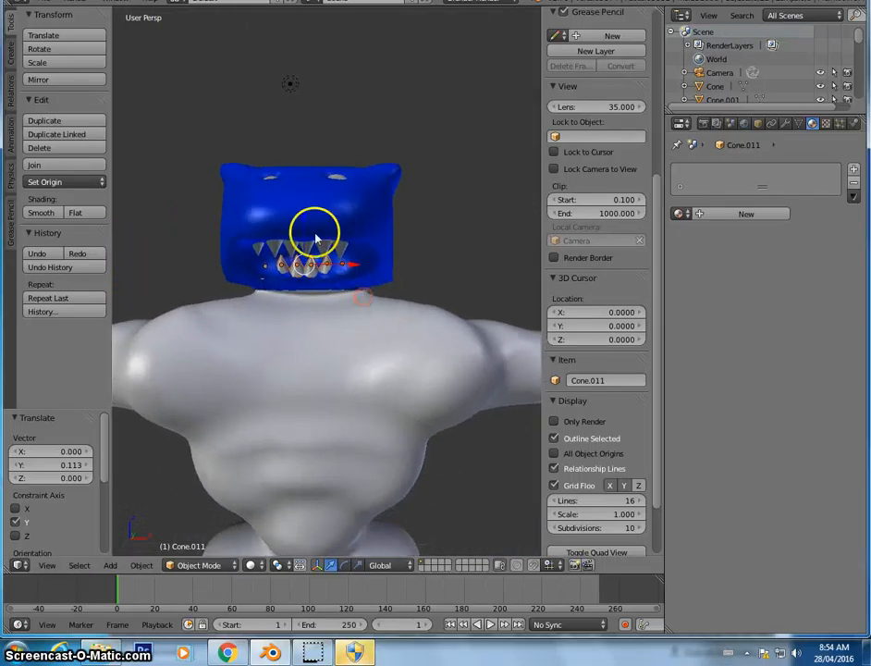
key(g)
key(z)
click(324, 285)
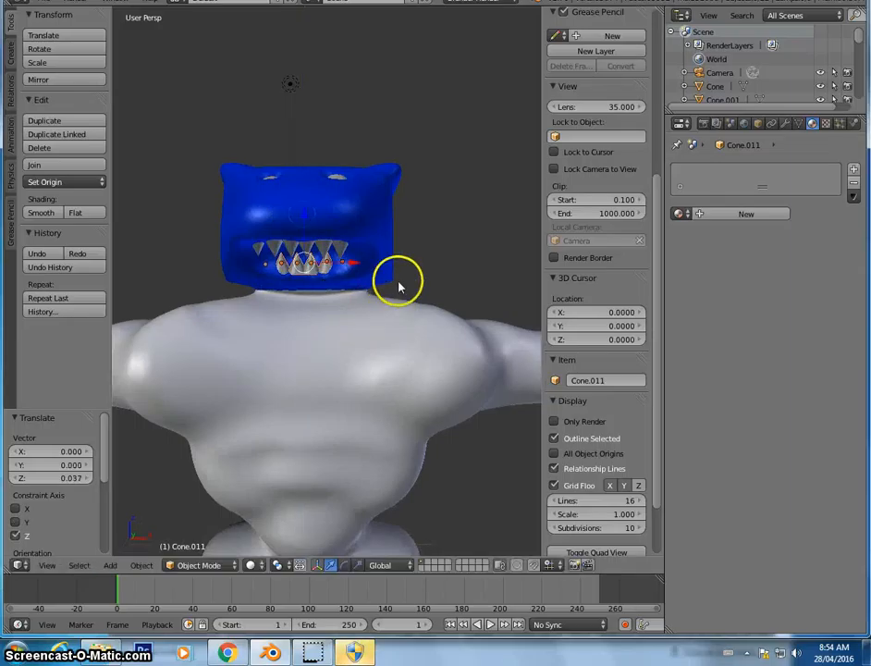
key(a)
Step: Examine the fit of both tooth rows and the whole character from the front and side
mouse_move(439, 307)
middle_down()
mouse_move(410, 321)
mouse_move(431, 311)
mouse_move(467, 313)
mouse_move(435, 325)
mouse_move(385, 323)
mouse_move(408, 301)
mouse_move(439, 311)
middle_up()
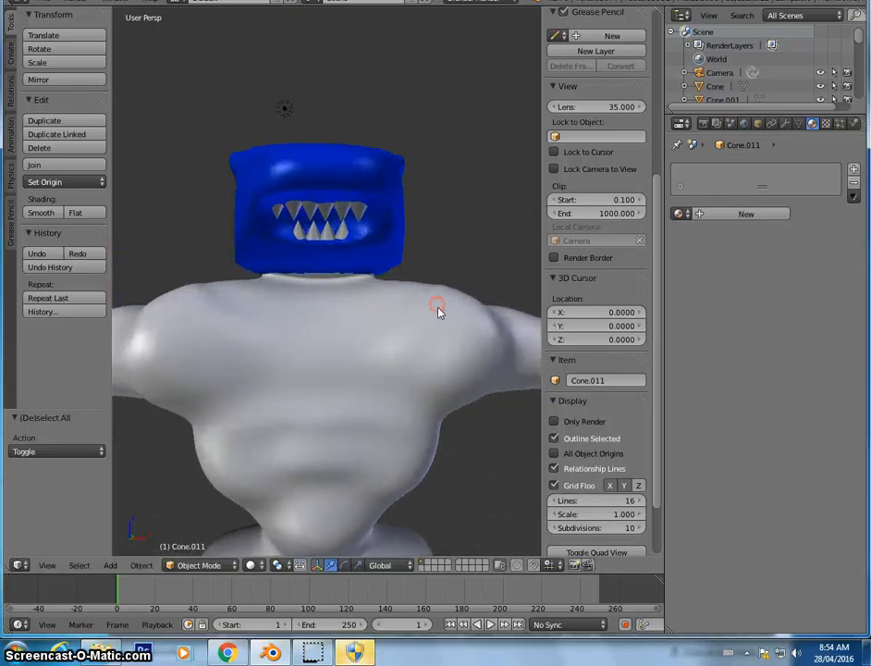
middle_drag(327, 344, 386, 381)
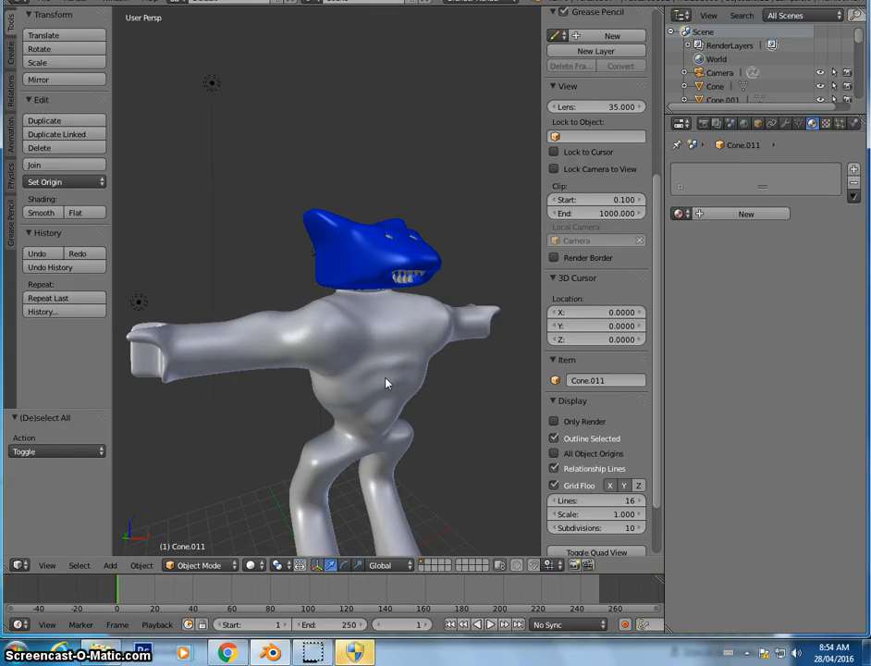
middle_drag(386, 383, 341, 356)
scroll(359, 285, up, 5)
middle_drag(394, 277, 420, 301)
middle_drag(257, 276, 413, 368)
scroll(437, 351, down, 3)
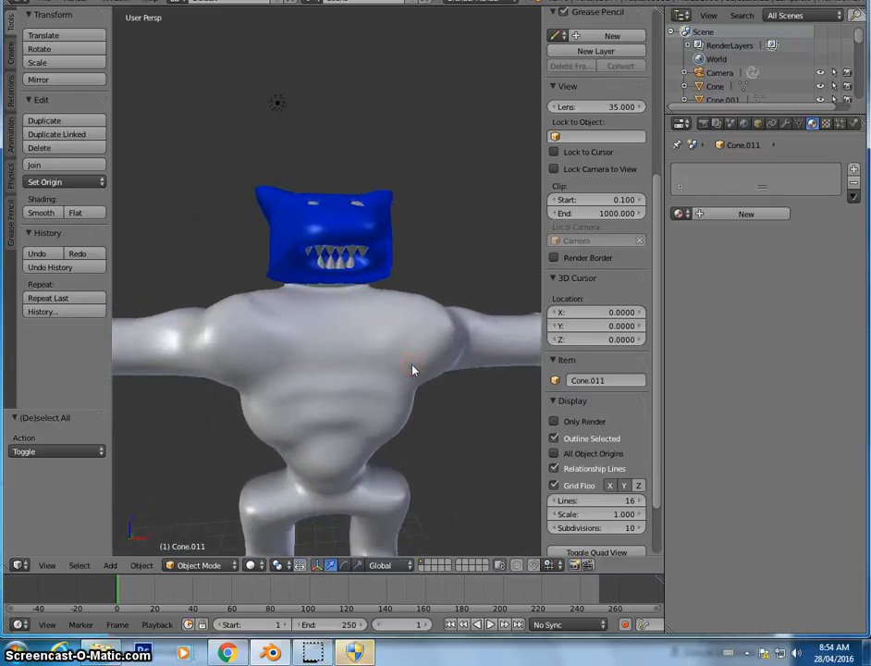